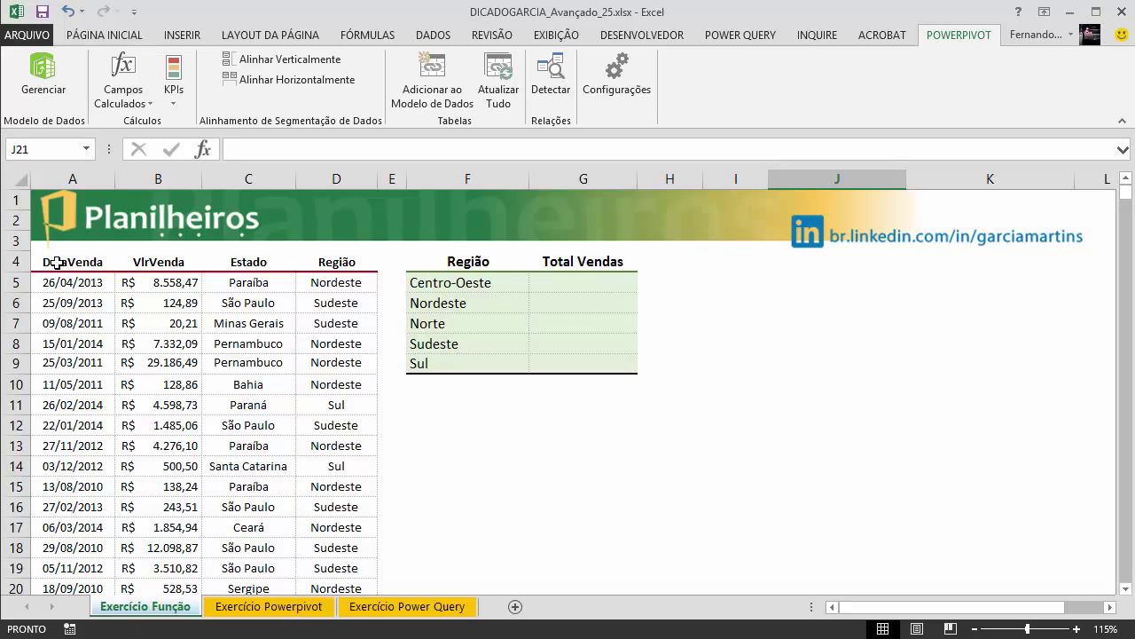
Step: Examine the DataVenda, VlrVenda, Estado and Região columns of the sales list on the Exercício Função sheet, down to its last row
click(87, 262)
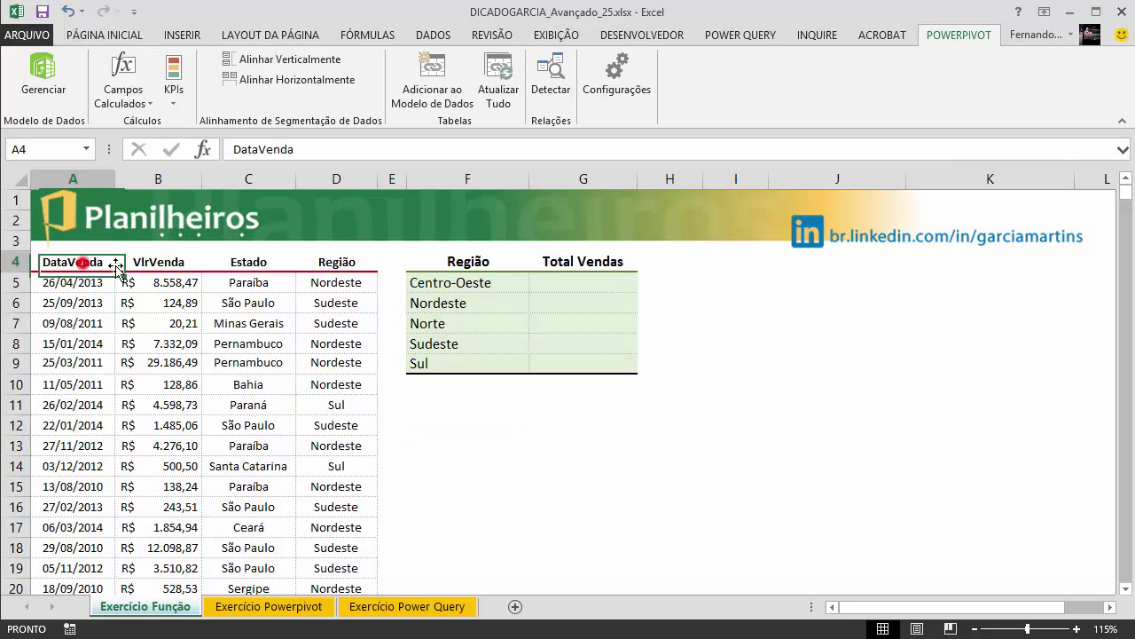
click(173, 264)
click(245, 263)
click(337, 267)
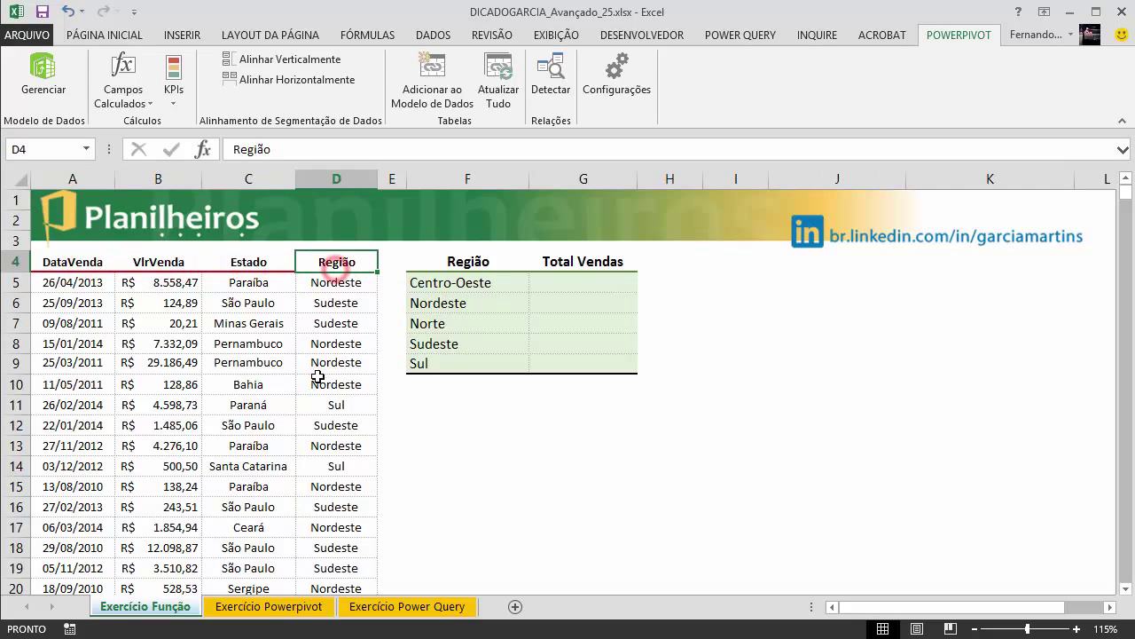
click(108, 330)
click(177, 425)
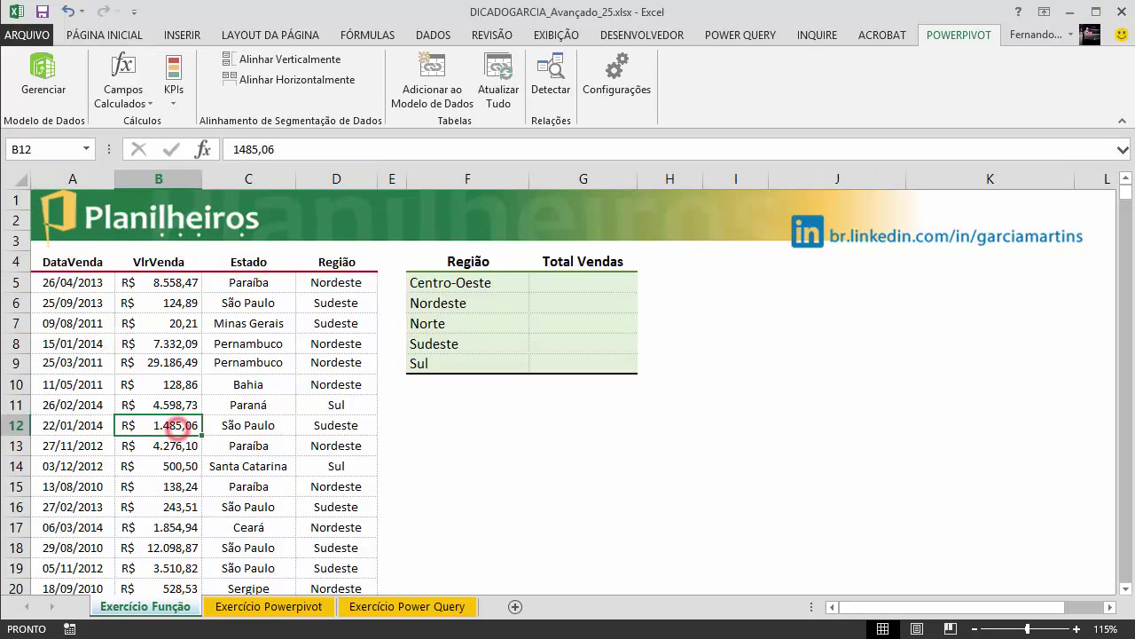
drag(1125, 193, 1126, 606)
drag(1115, 551, 1123, 194)
click(249, 384)
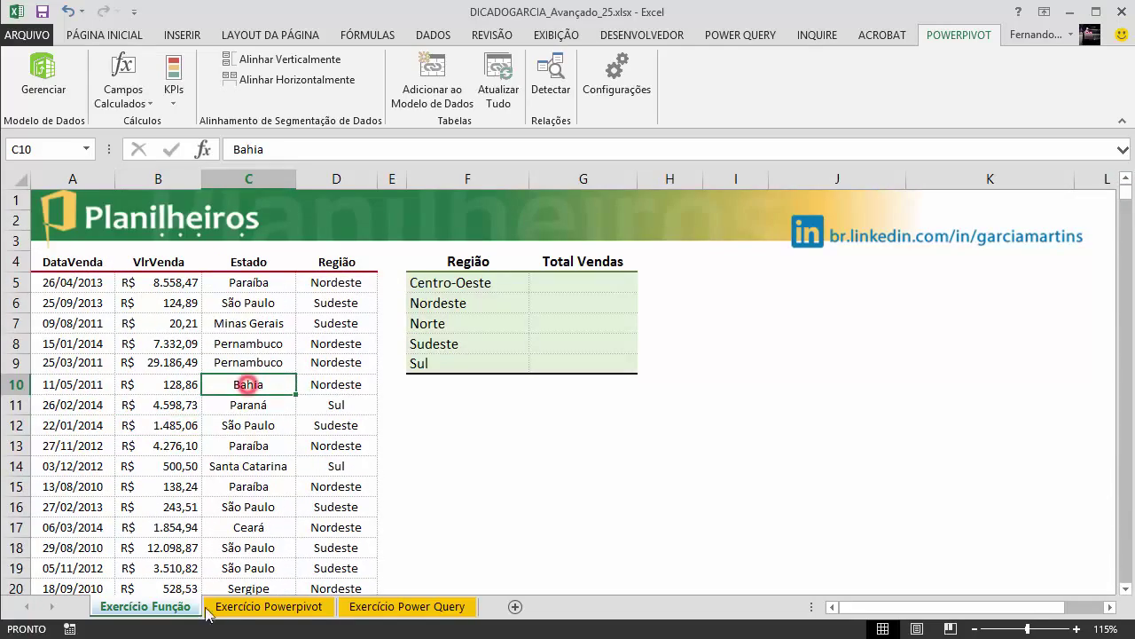
Step: Examine how the sales table and the Estado–Região table relate through the state on the Exercício Powerpivot sheet
click(293, 608)
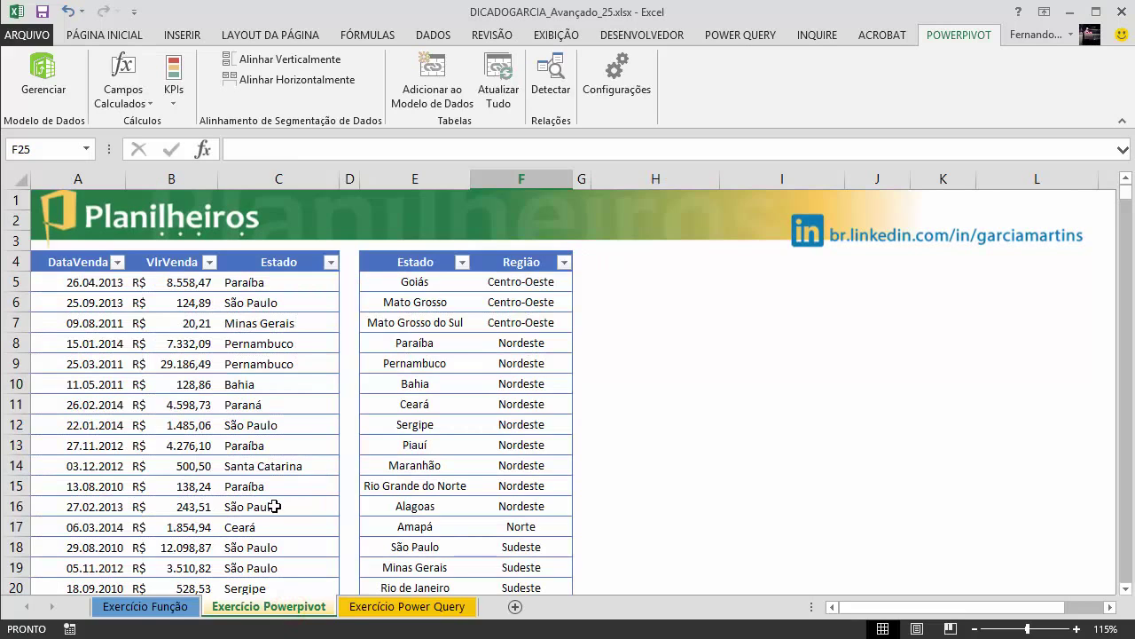
click(490, 322)
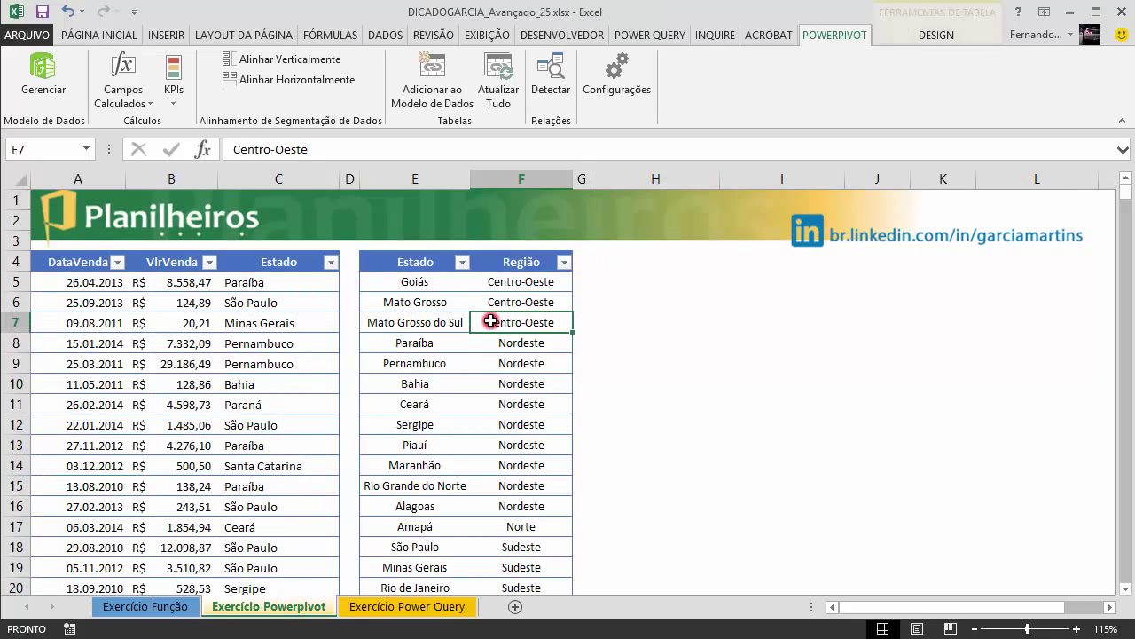
click(118, 343)
click(453, 343)
click(118, 323)
click(399, 323)
click(63, 289)
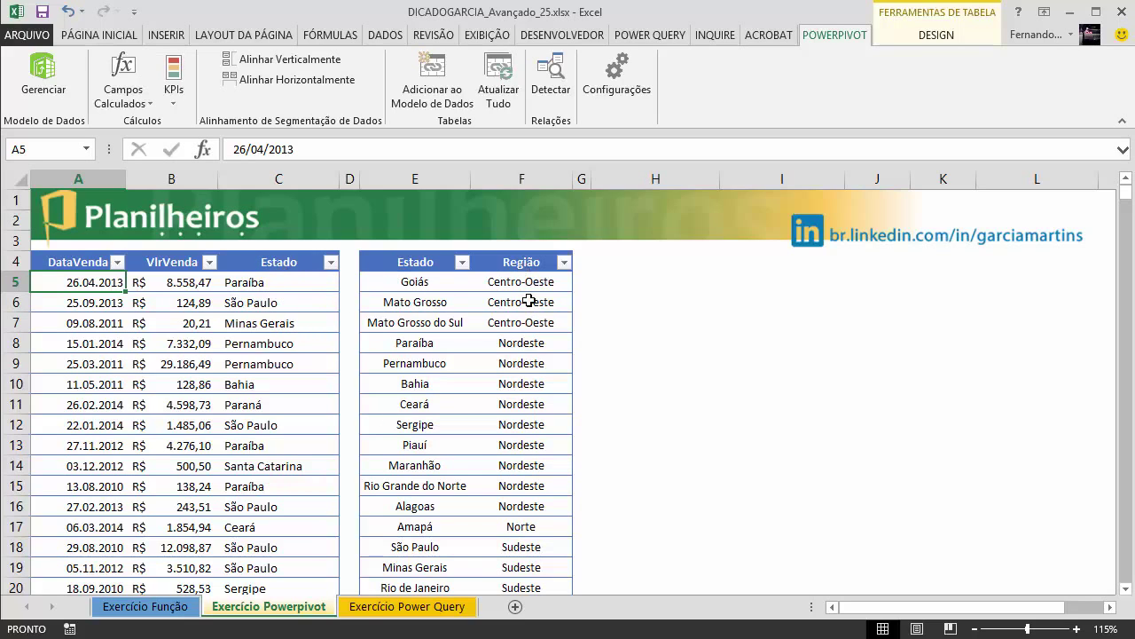
Step: Compare the data layout of the Exercício Função, Exercício Powerpivot and Exercício Power Query sheets
click(164, 612)
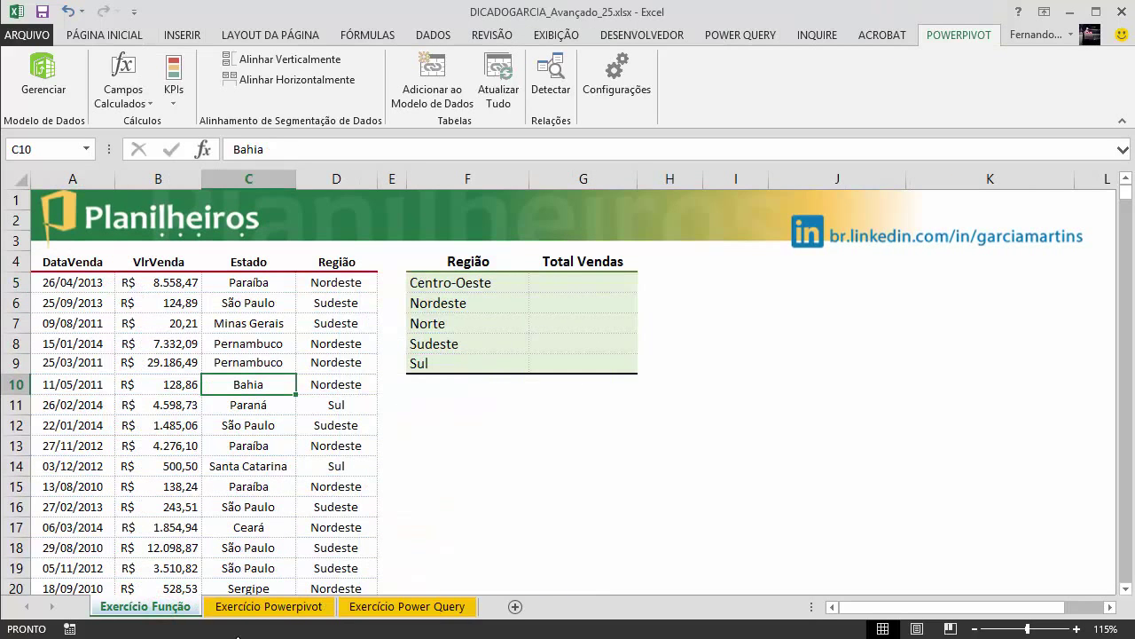
click(250, 610)
click(408, 607)
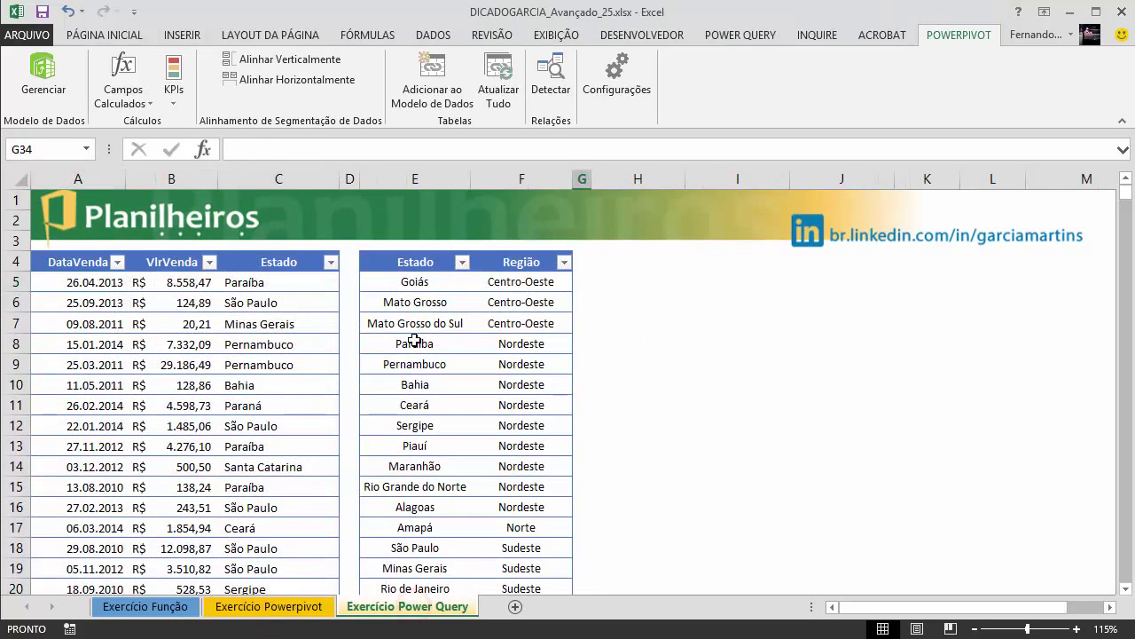
click(202, 280)
click(445, 281)
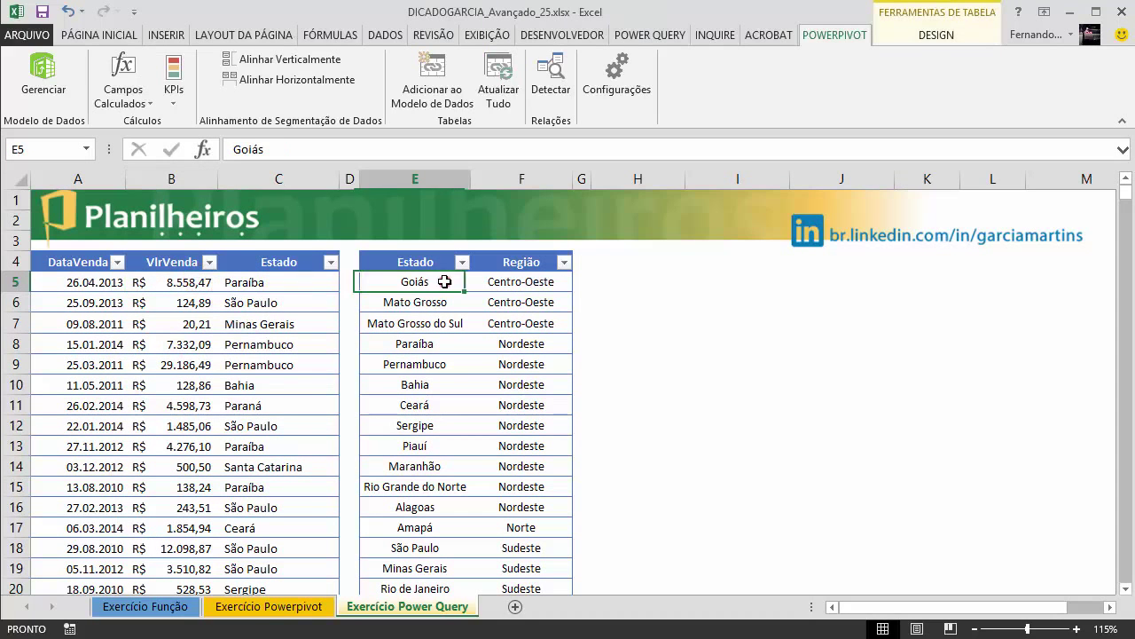
click(276, 608)
click(354, 610)
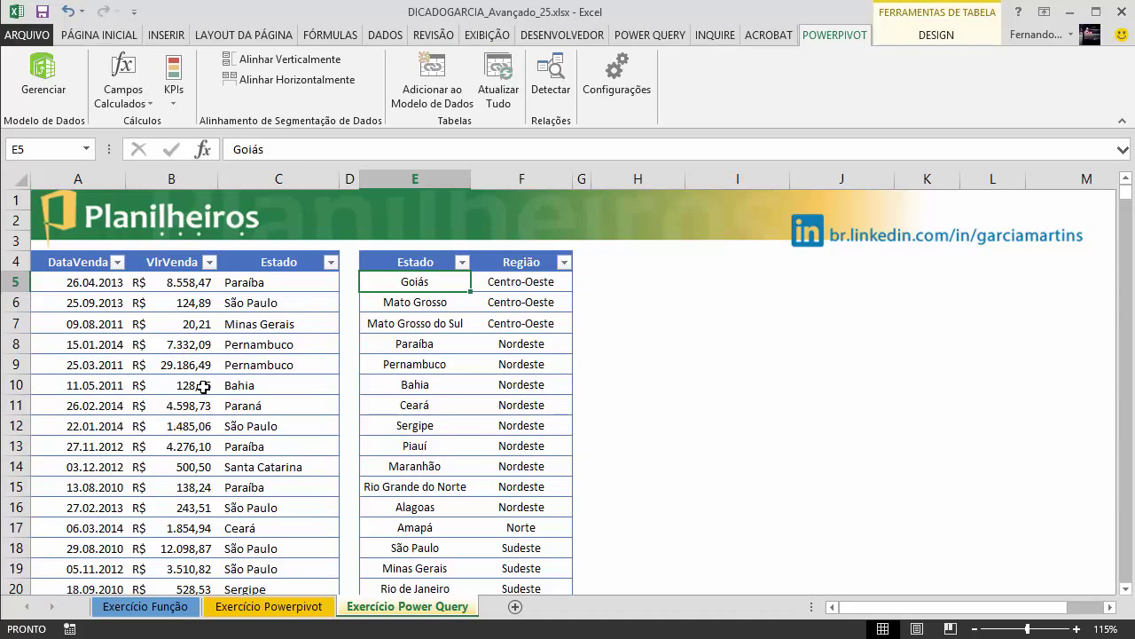
Step: Check the table names of the sales table and the Estado–Região table on the Exercício Power Query sheet
click(263, 260)
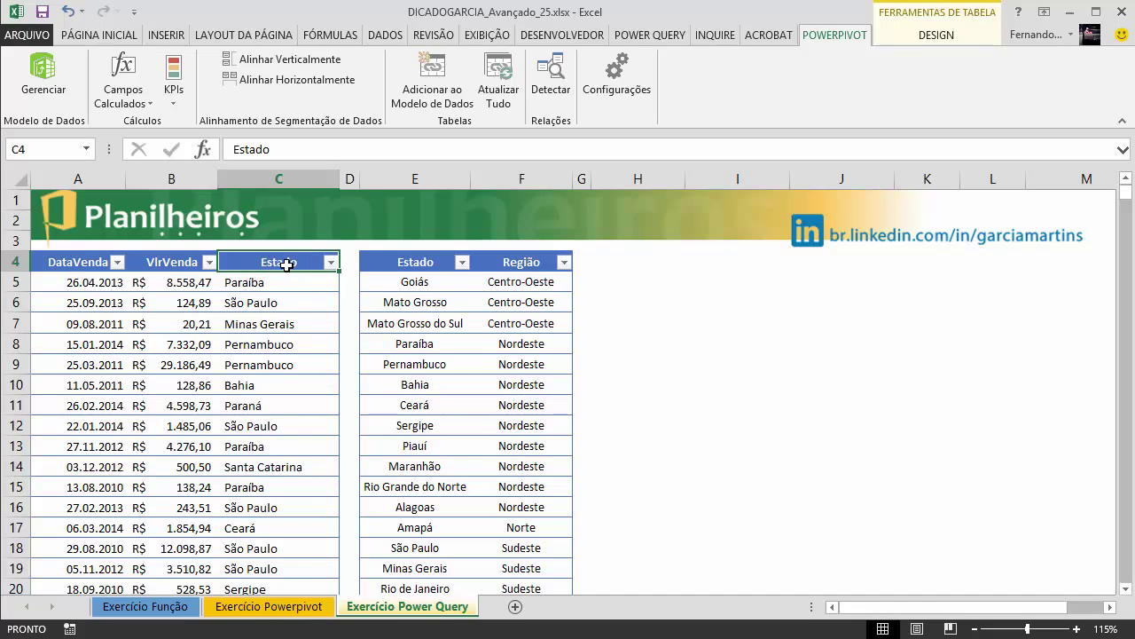
click(165, 317)
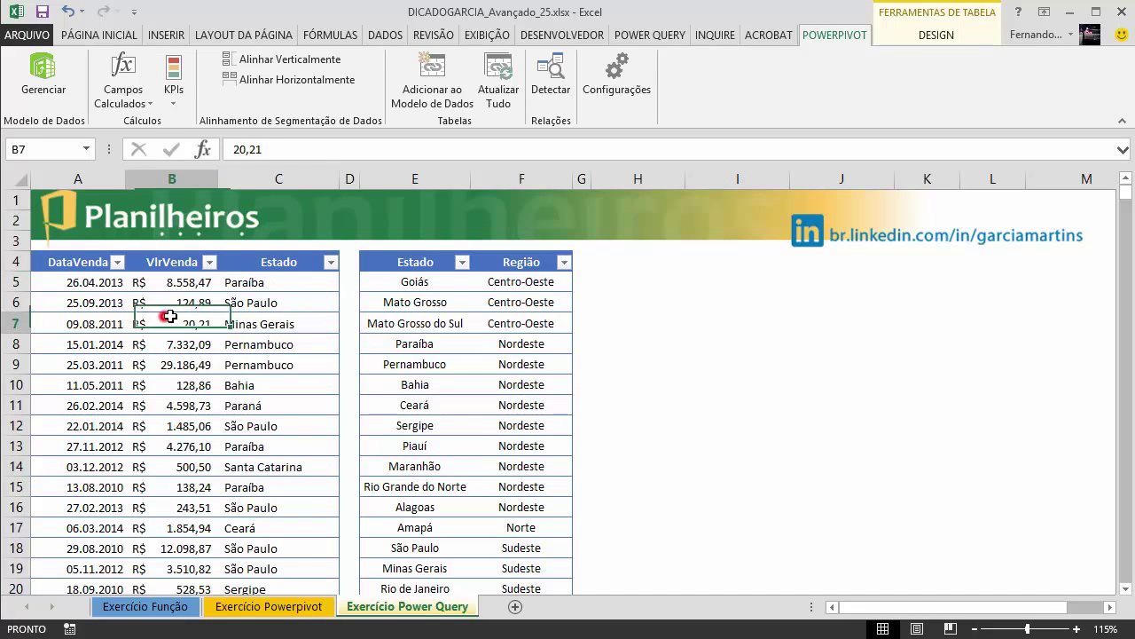
click(947, 35)
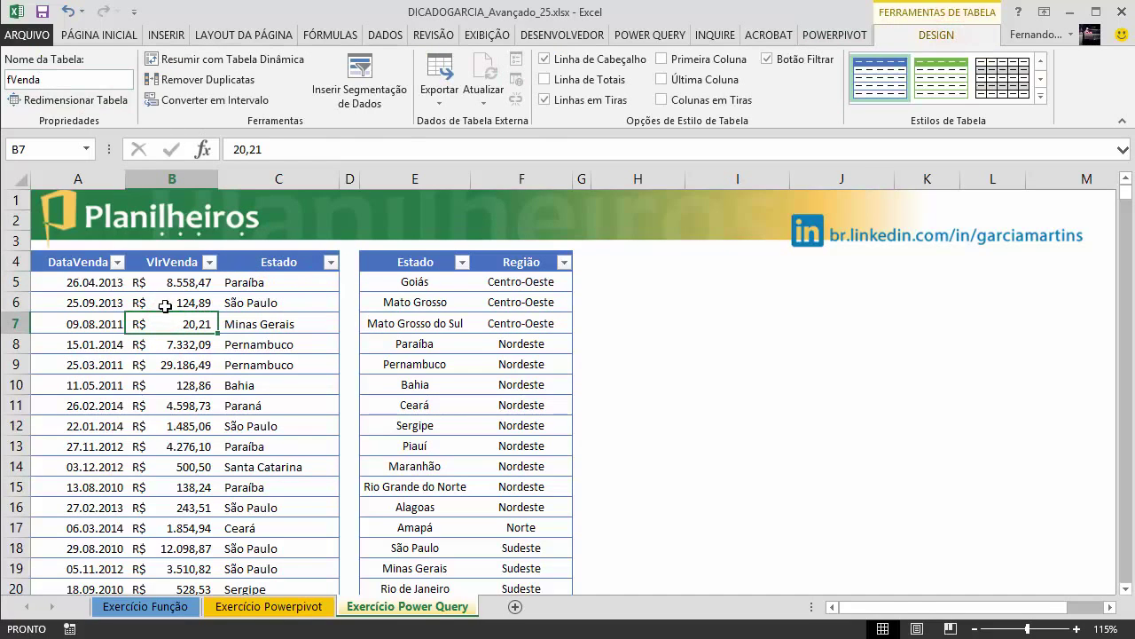
click(463, 290)
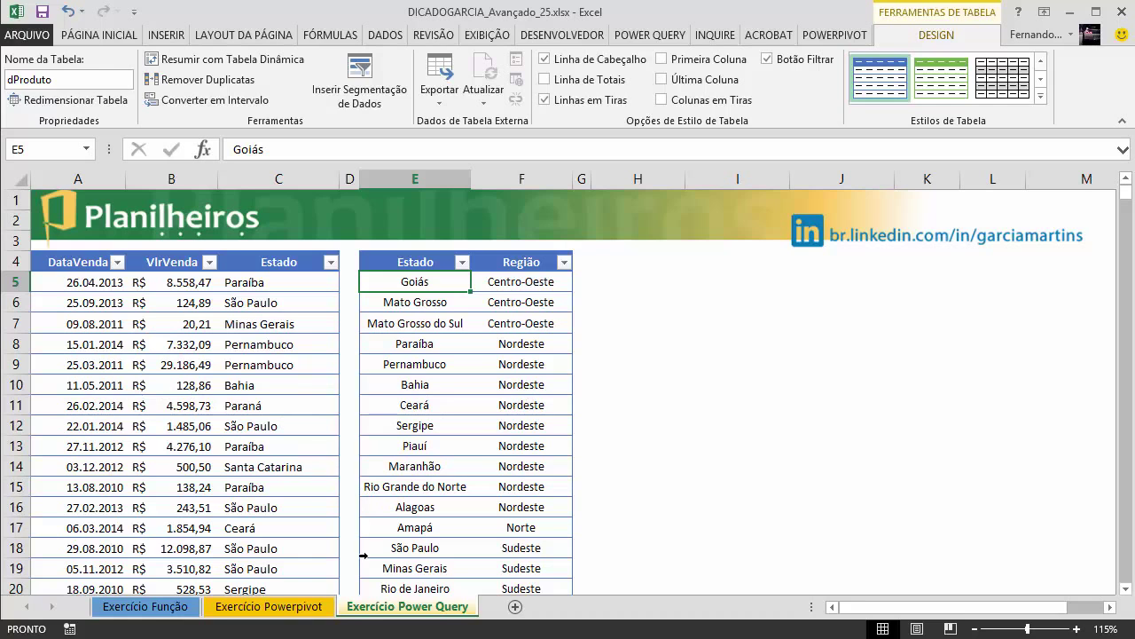
Step: Return to the Exercício Função sheet and select the Total Vendas cell for Centro-Oeste, G5
click(145, 606)
click(422, 399)
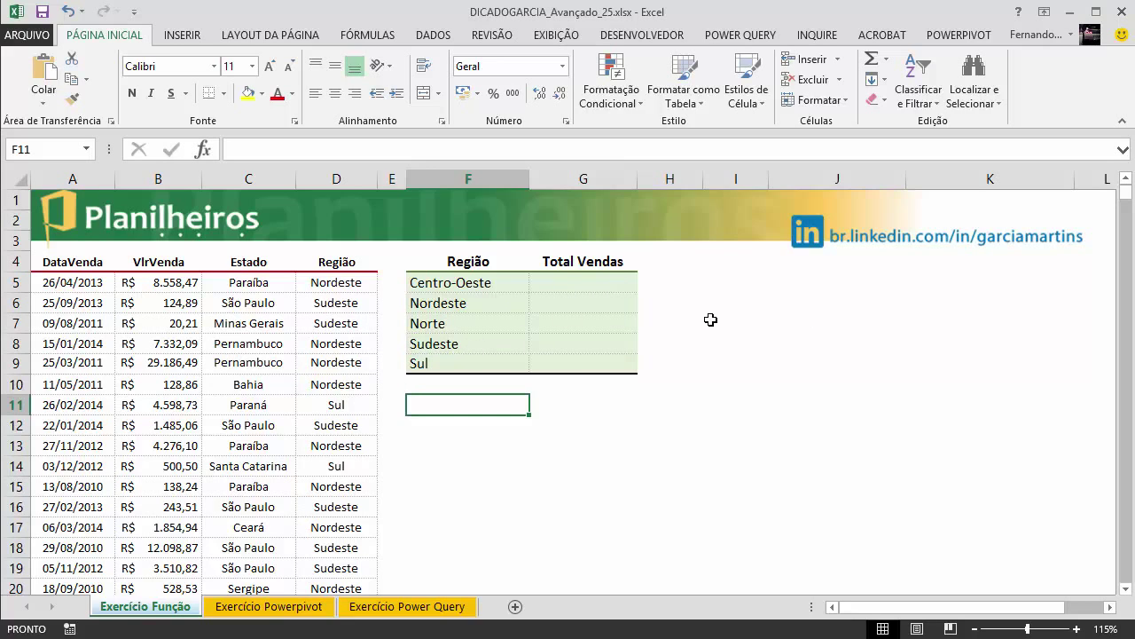
click(572, 288)
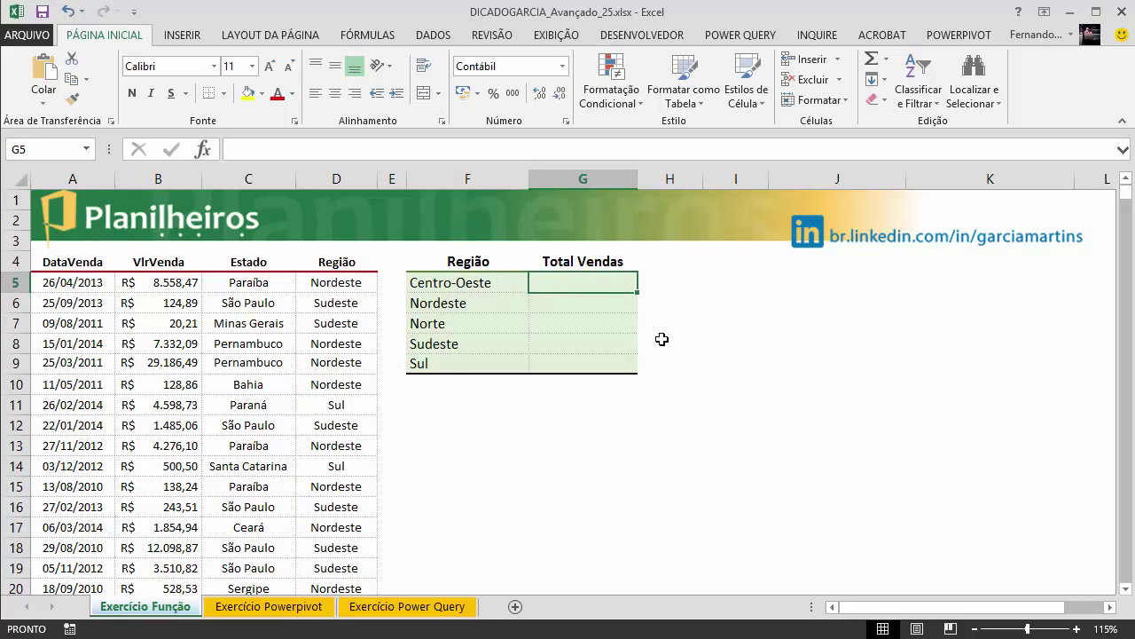
key(ctrl+shift+Down)
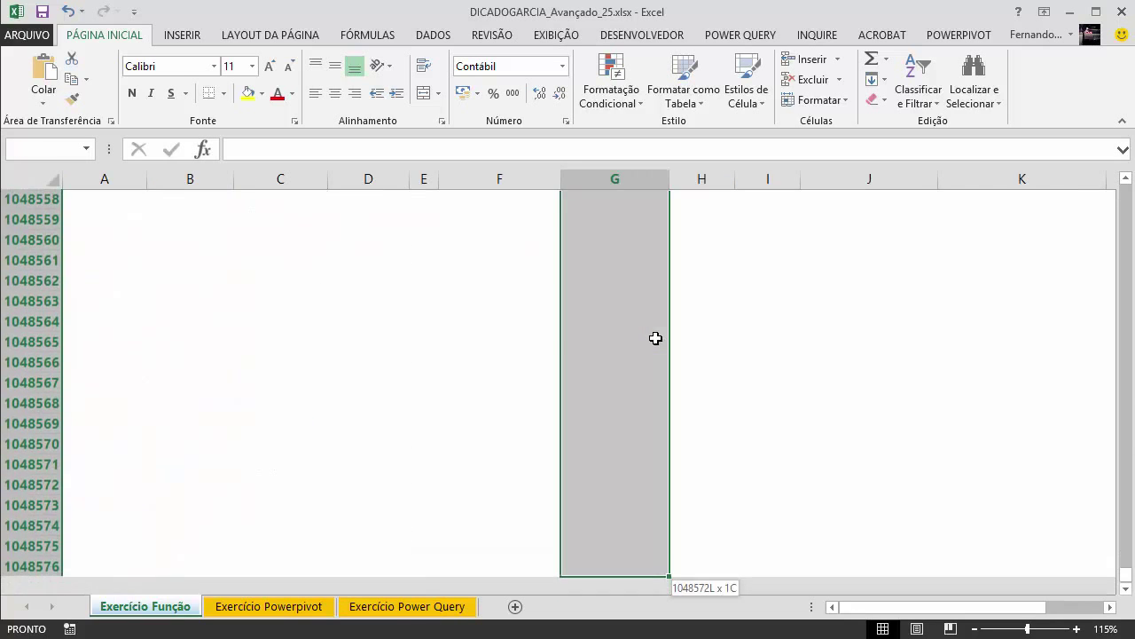
key(ctrl+shift+Up)
click(722, 290)
Step: Select the Total Vendas cells G5:G9 and start a SOMASE formula in the first one
drag(565, 221, 586, 303)
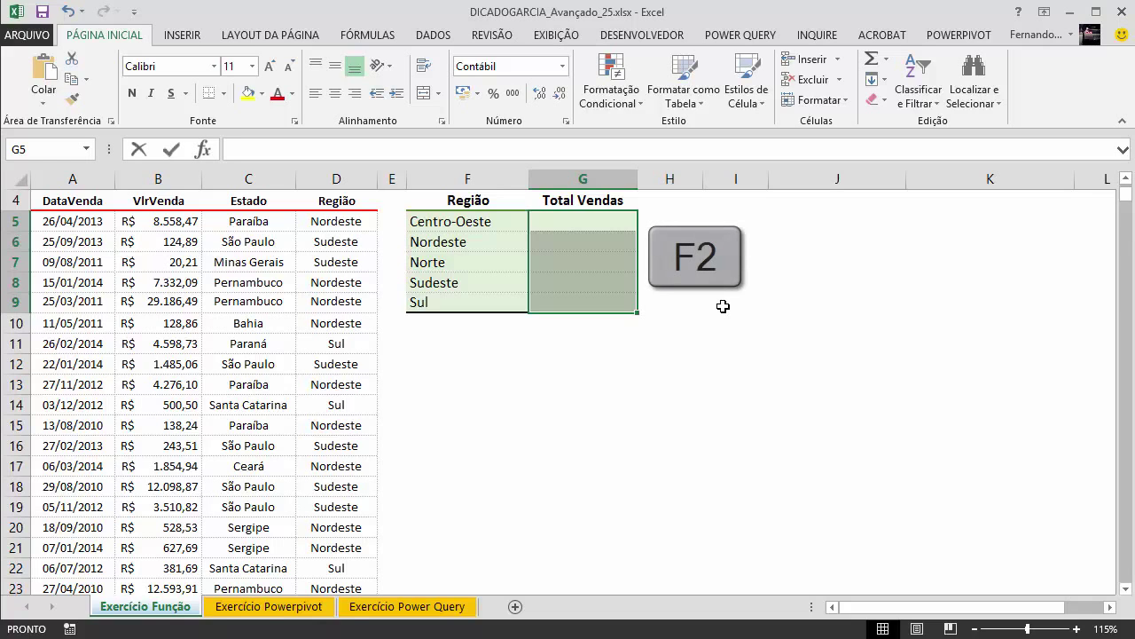
key(F2)
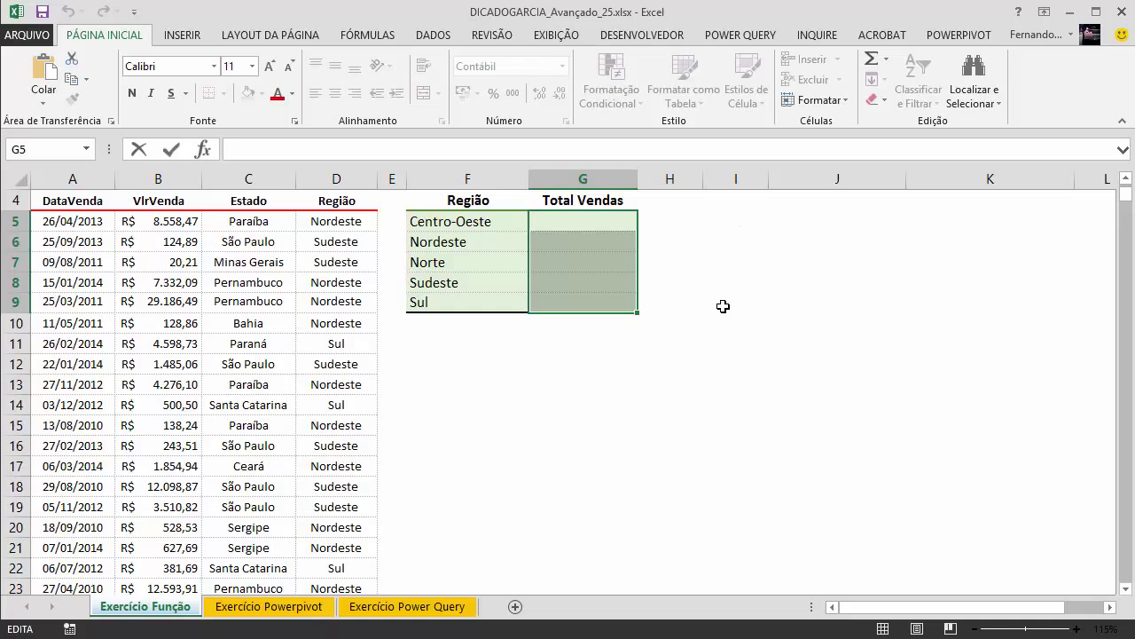
text(=somase)
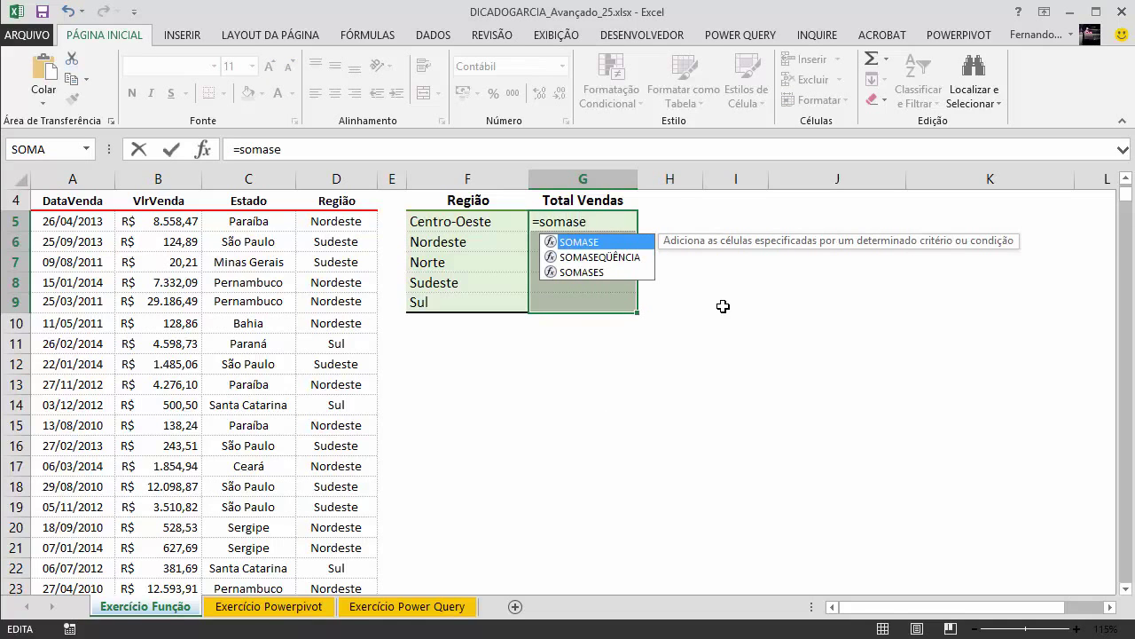
key(Tab)
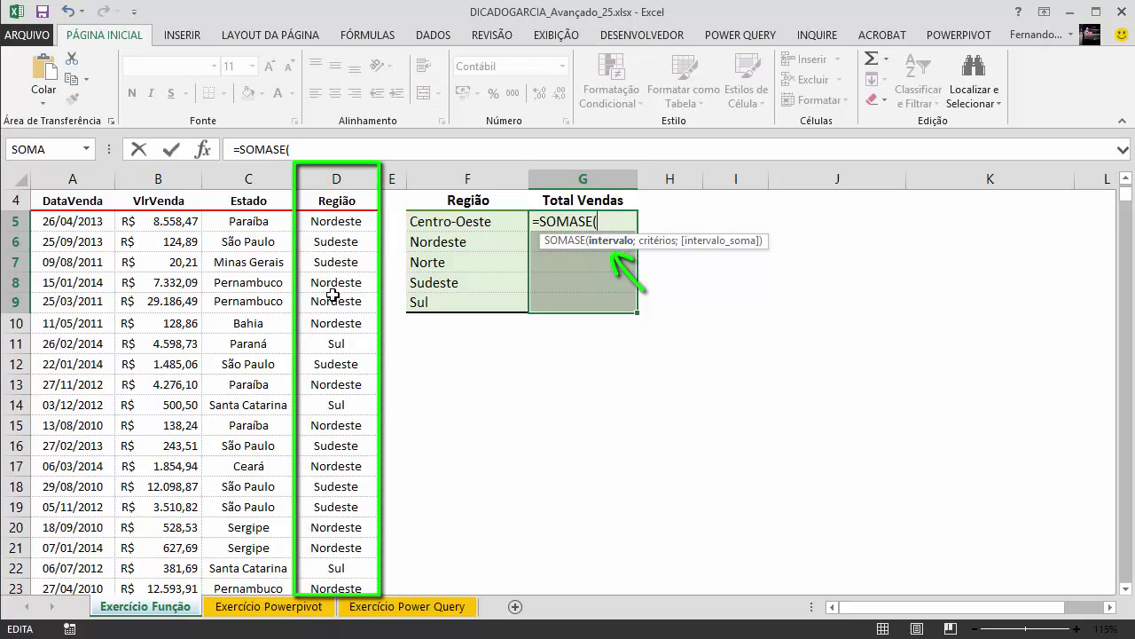
click(341, 177)
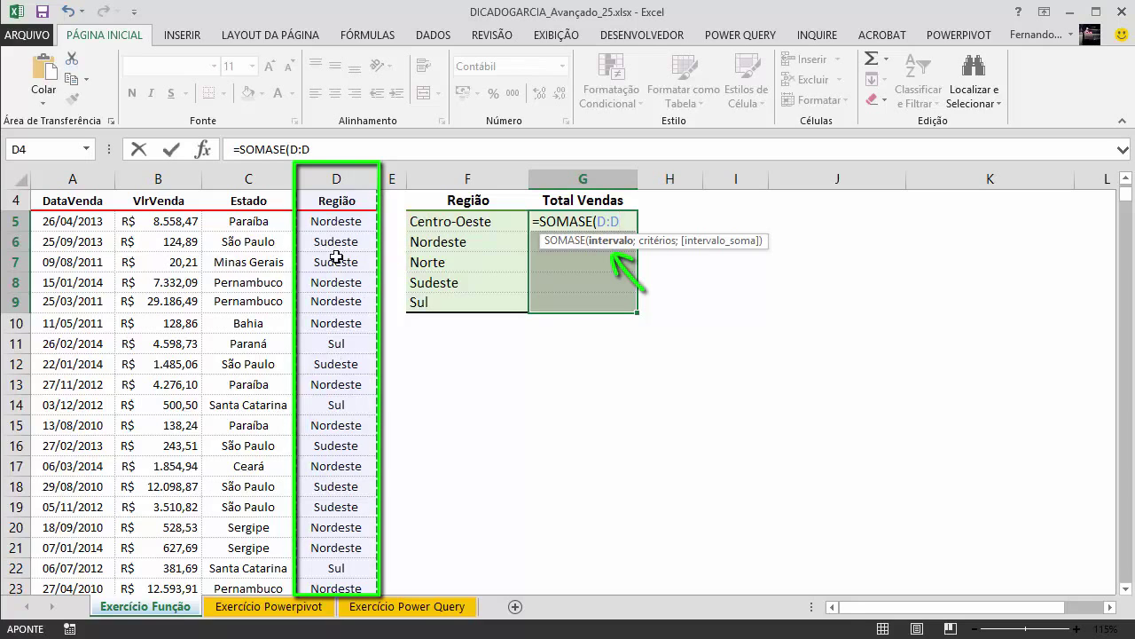
click(339, 223)
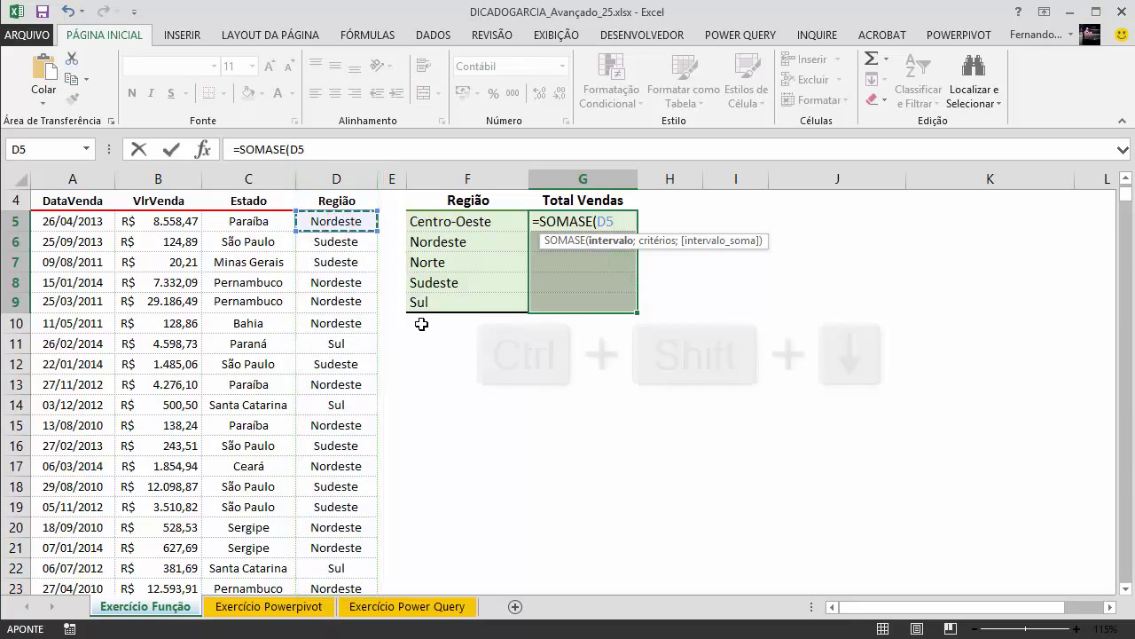
key(ctrl+shift+Down)
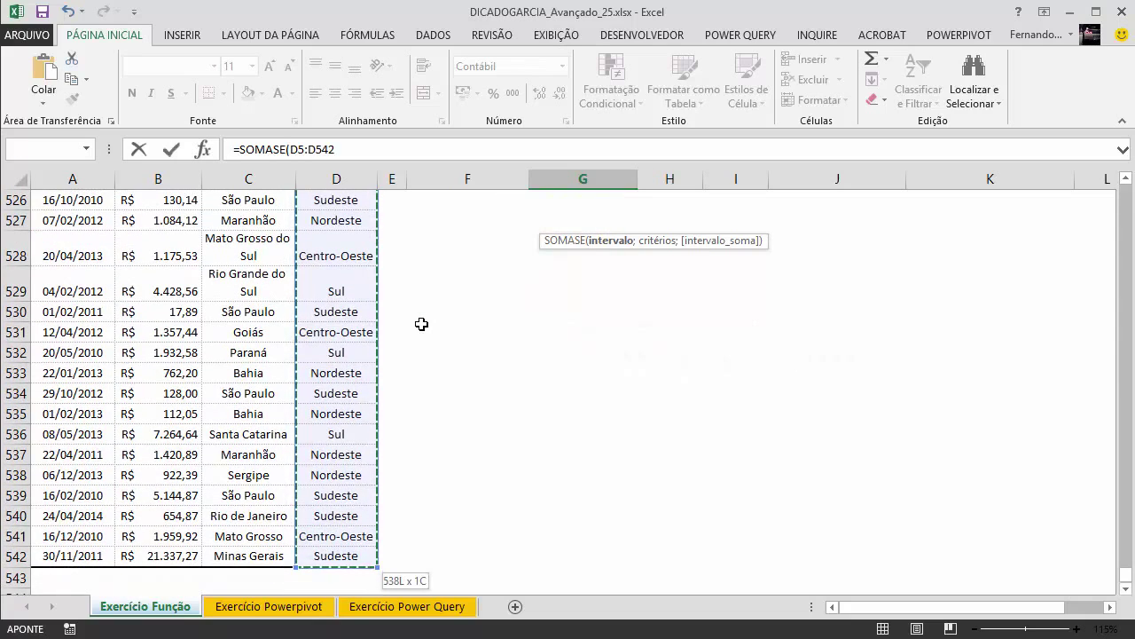
drag(1123, 576, 1121, 173)
Step: Set the entire Região column, D:D, as the SOMASE criteria range and proceed to the criteria argument
click(340, 178)
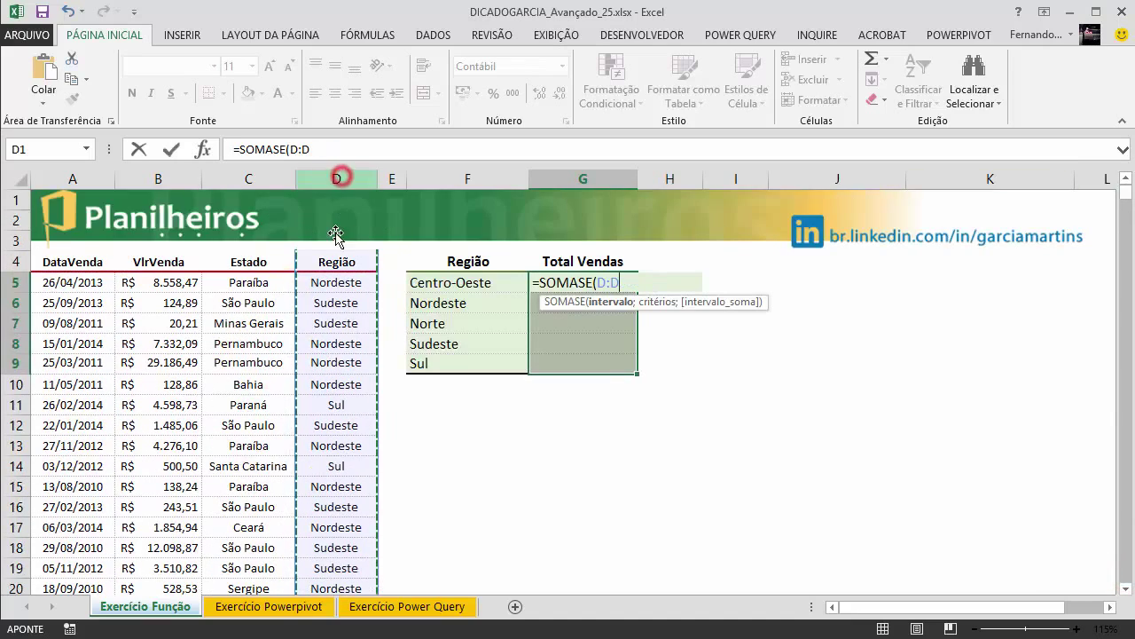
drag(1126, 195, 1122, 568)
scroll(509, 497, down, 3)
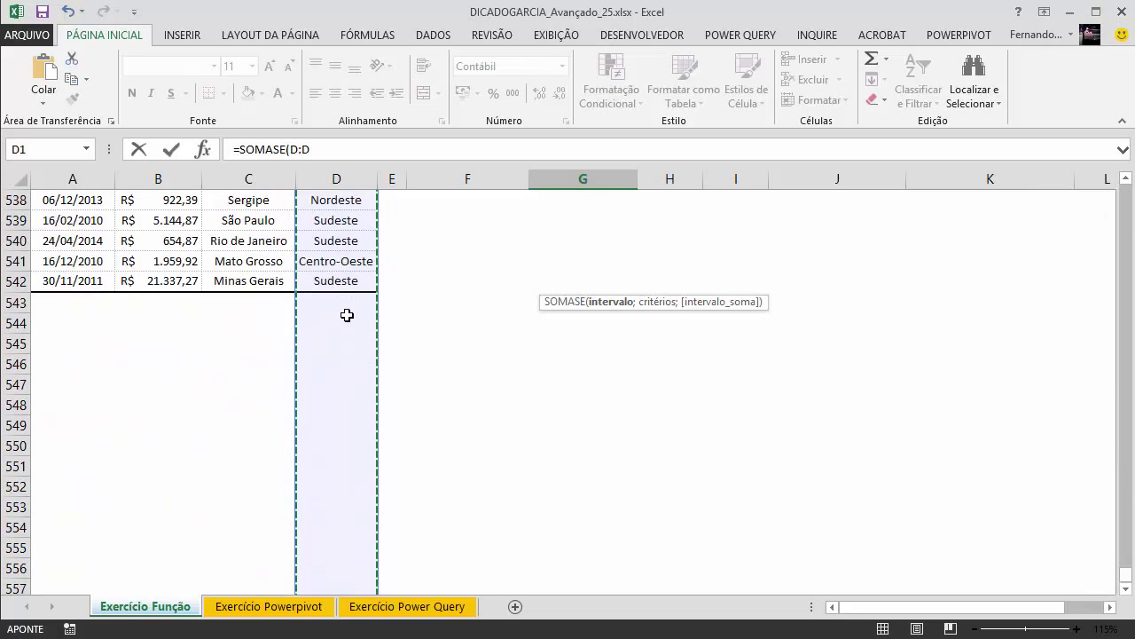
drag(1123, 577, 1130, 184)
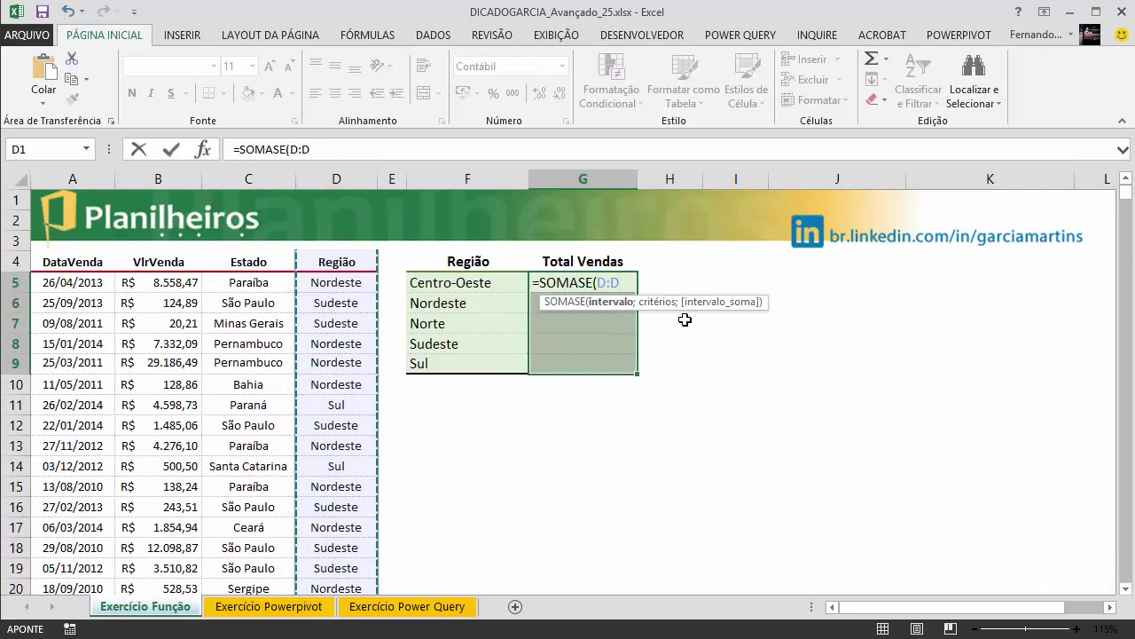
text(;)
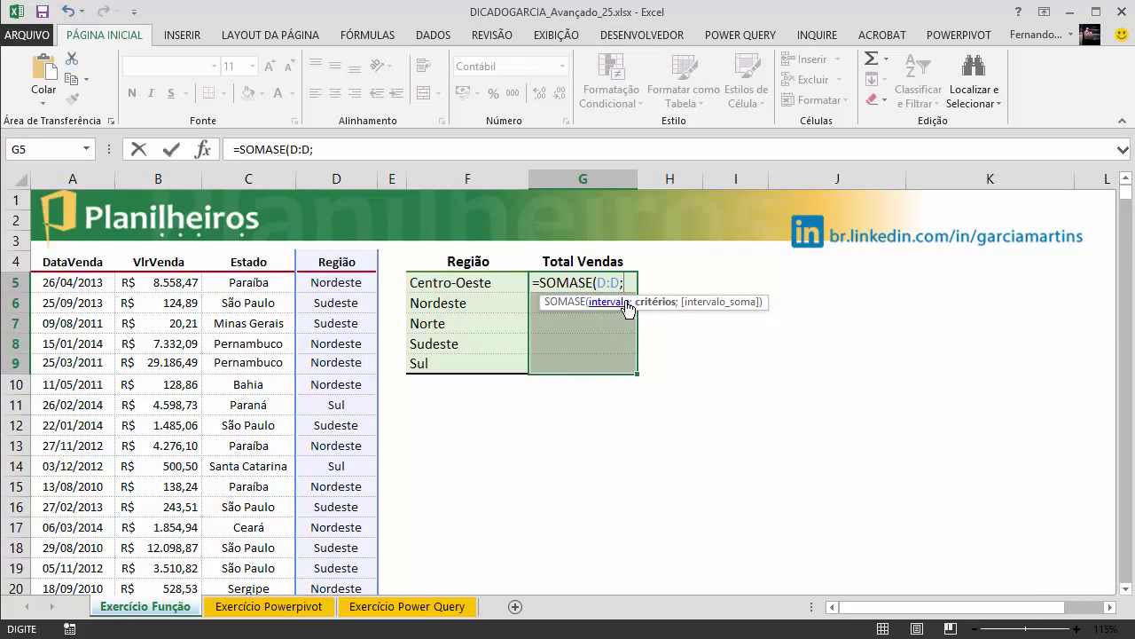
Step: Use the Centro-Oeste cell F5 as the SOMASE criterion and proceed to the sum range argument
click(477, 284)
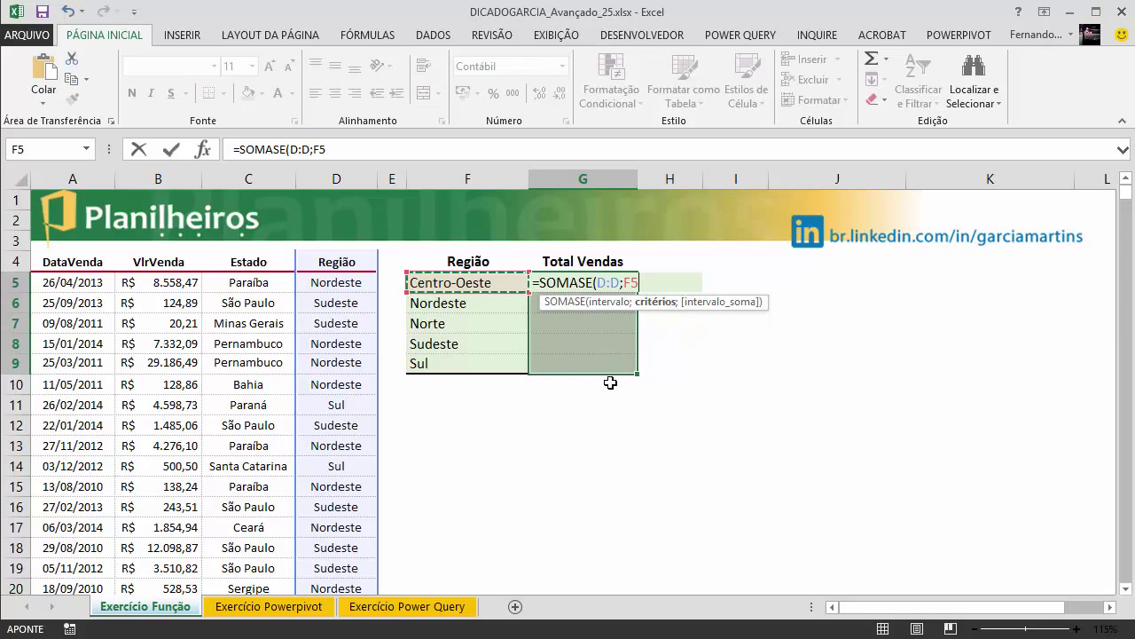
click(360, 149)
text(;)
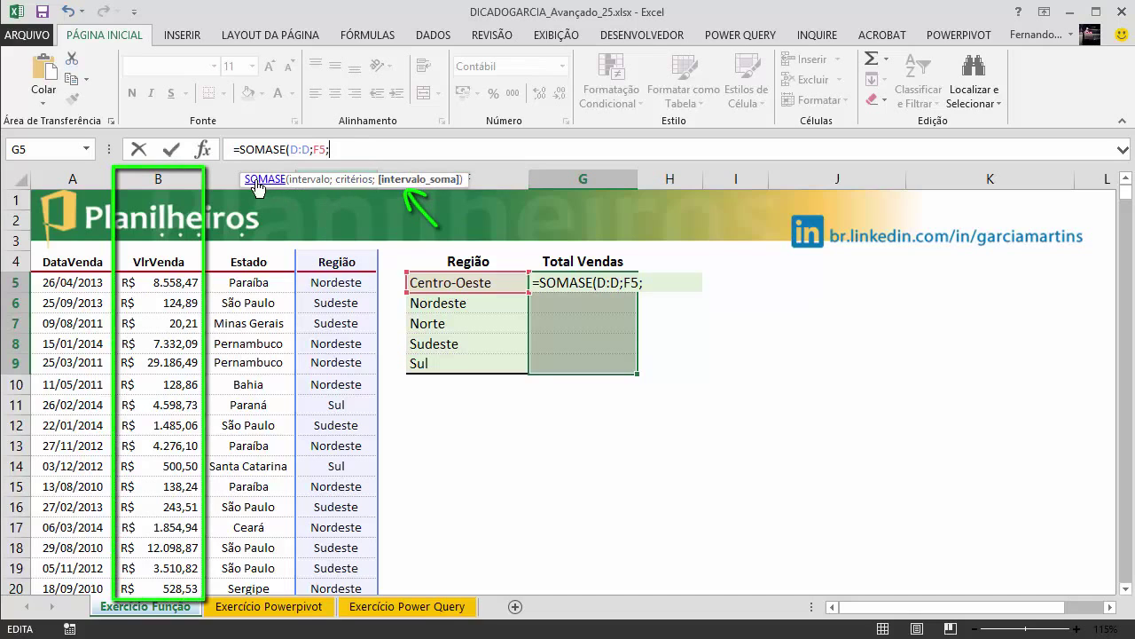
Step: Set the VlrVenda column, B:B, as the sum range and enter the SOMASE formula in all selected cells G5:G9 at once
mouse_move(244, 173)
mouse_down()
mouse_move(355, 135)
mouse_move(304, 106)
mouse_up()
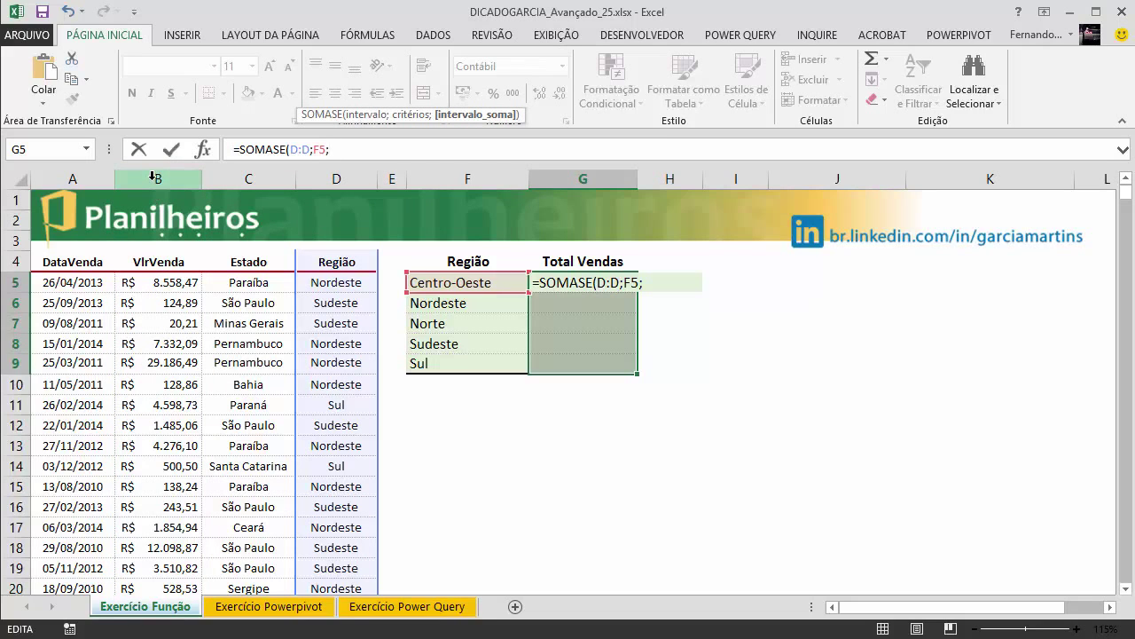
click(153, 178)
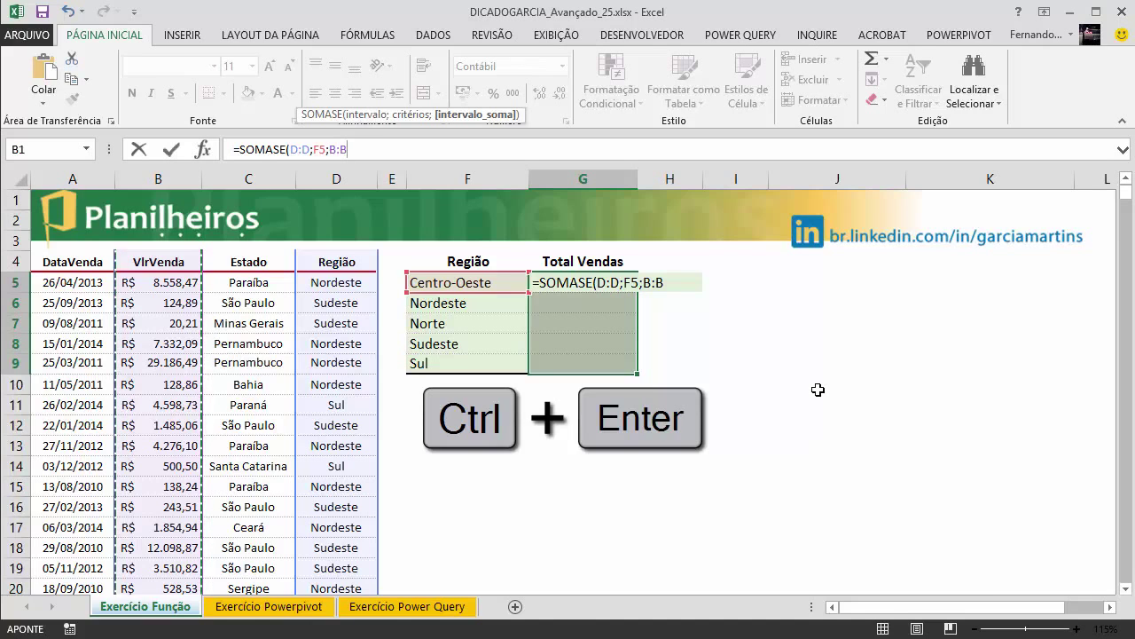
key(ctrl+Return)
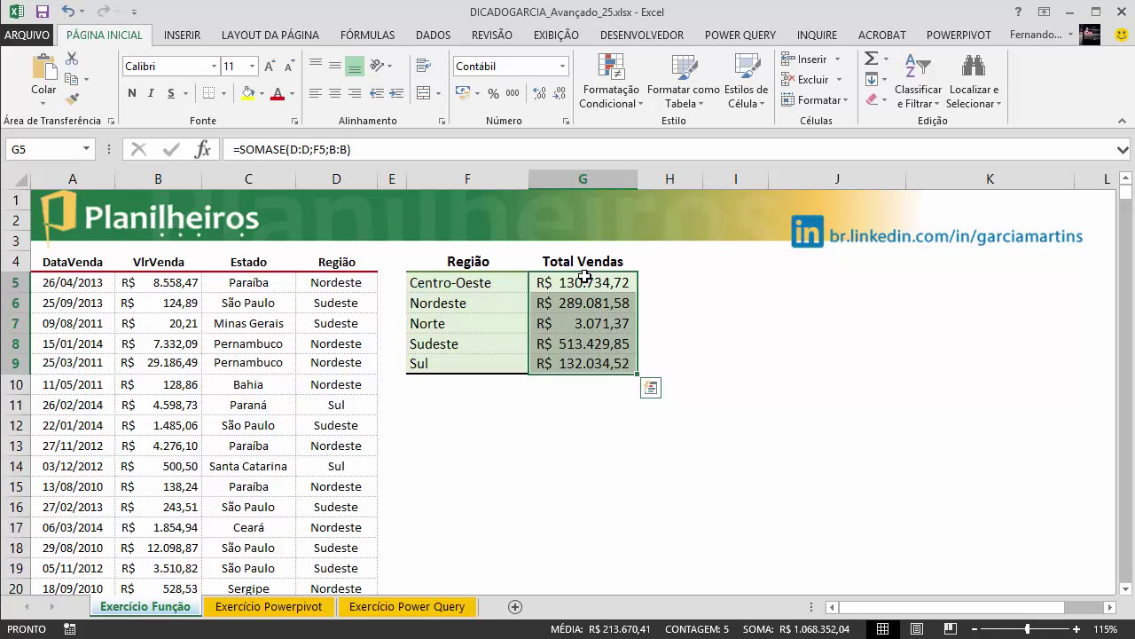
click(569, 282)
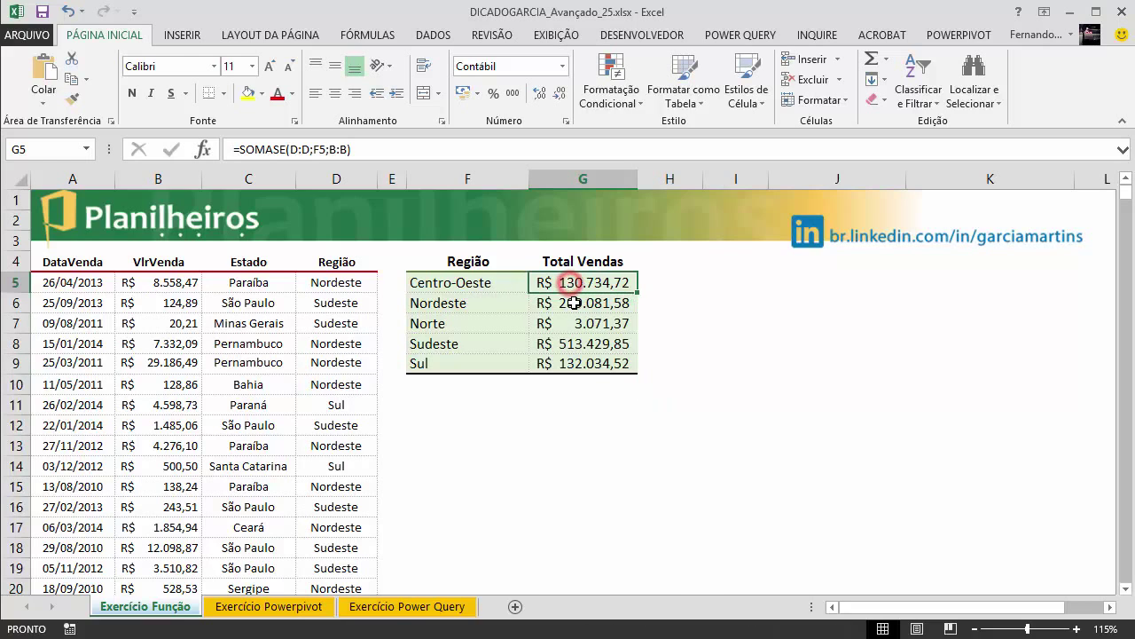
Step: Review the SOMASE formulas in the remaining Total Vendas cells G6:G9 and the region criteria in F5:F9
click(573, 302)
click(576, 323)
click(581, 344)
click(584, 363)
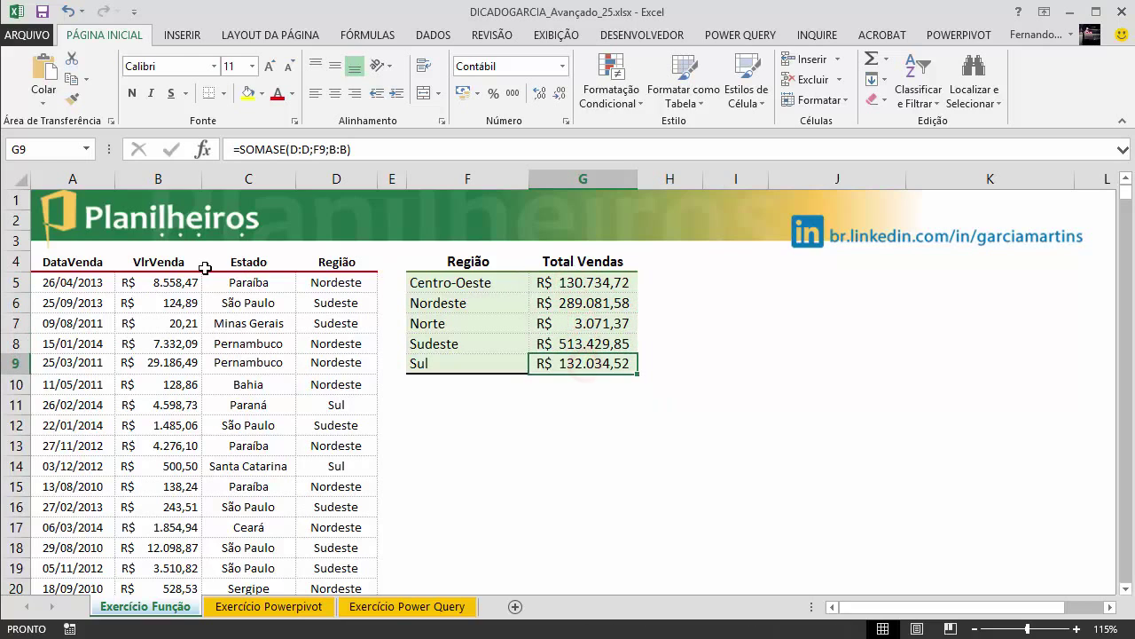
click(457, 282)
click(446, 302)
click(443, 322)
click(443, 344)
click(441, 365)
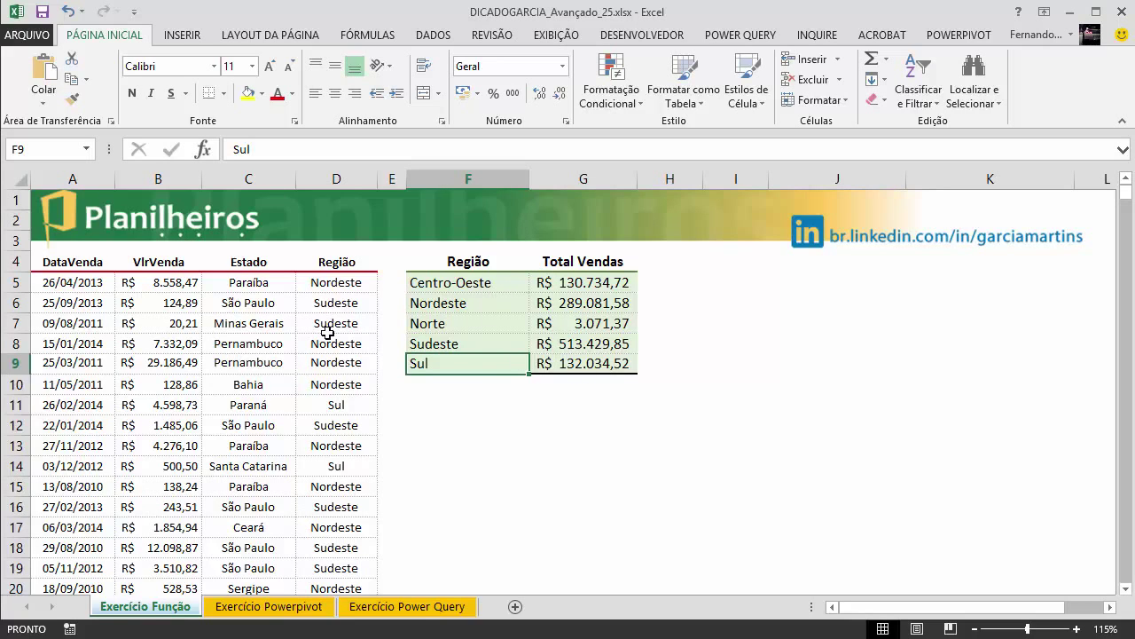
Step: Compare the single sales table on the Exercício Função sheet with the two separate tables on Exercício Powerpivot
click(255, 610)
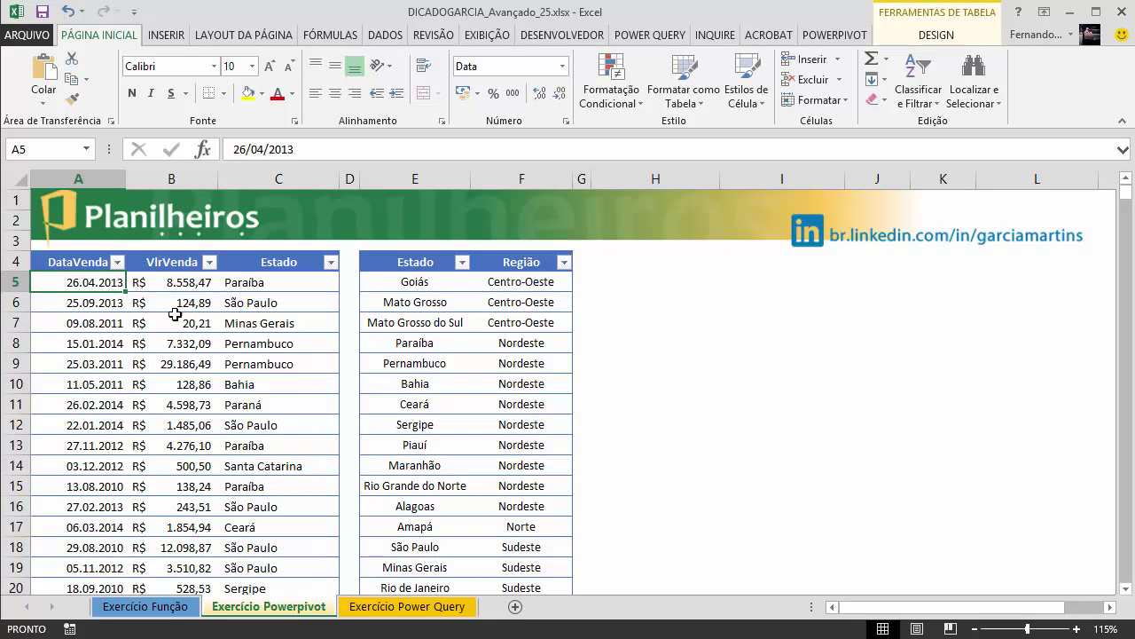
click(177, 608)
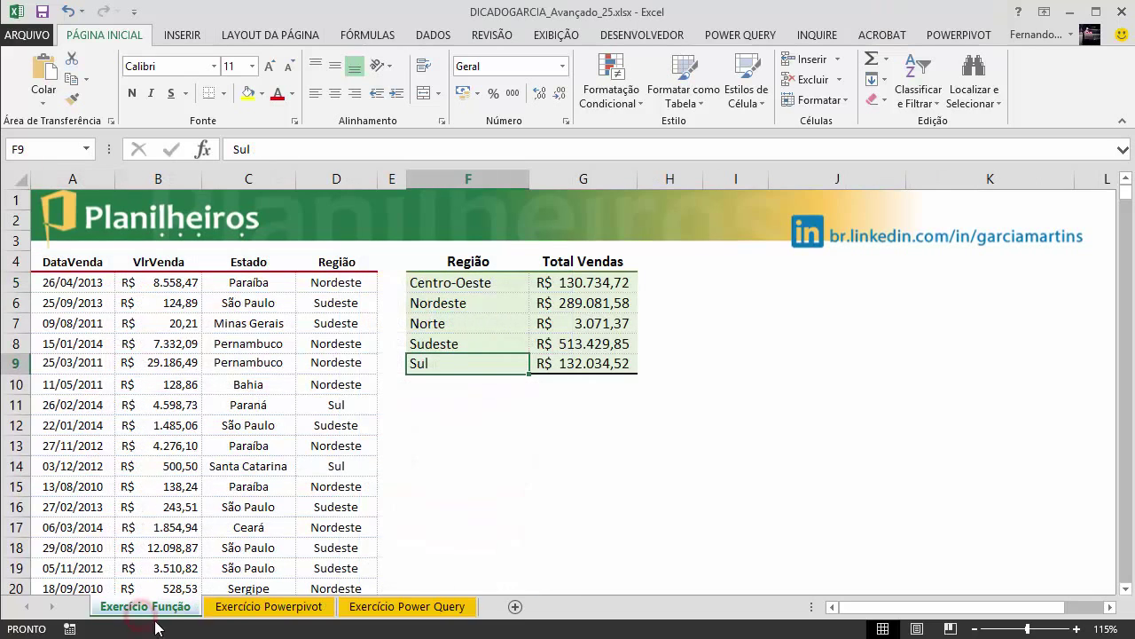
click(124, 364)
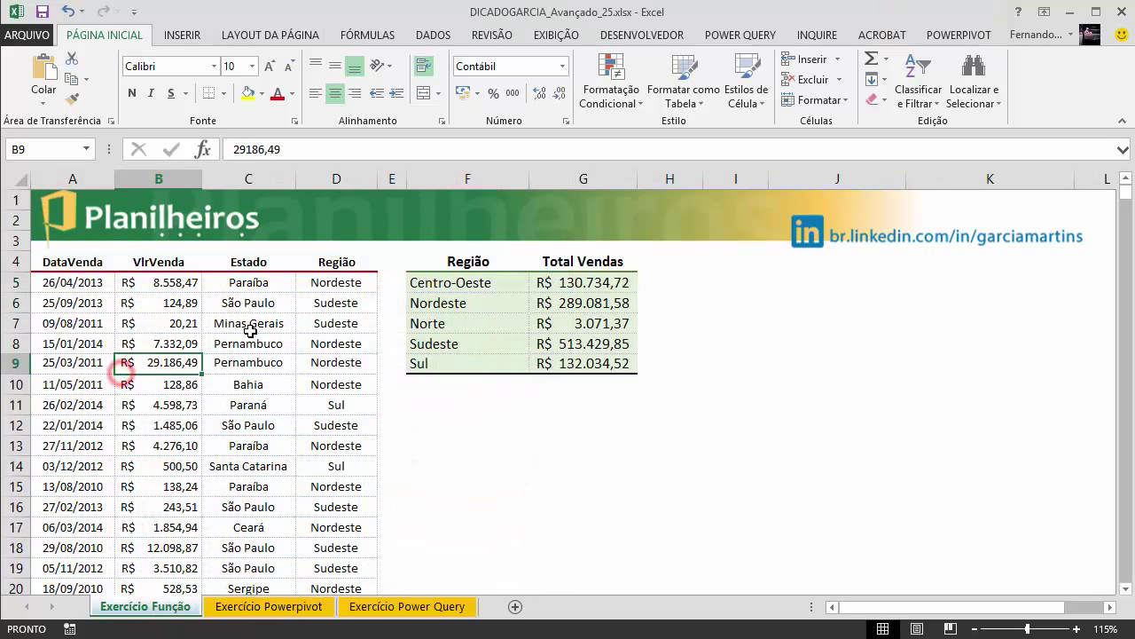
click(252, 606)
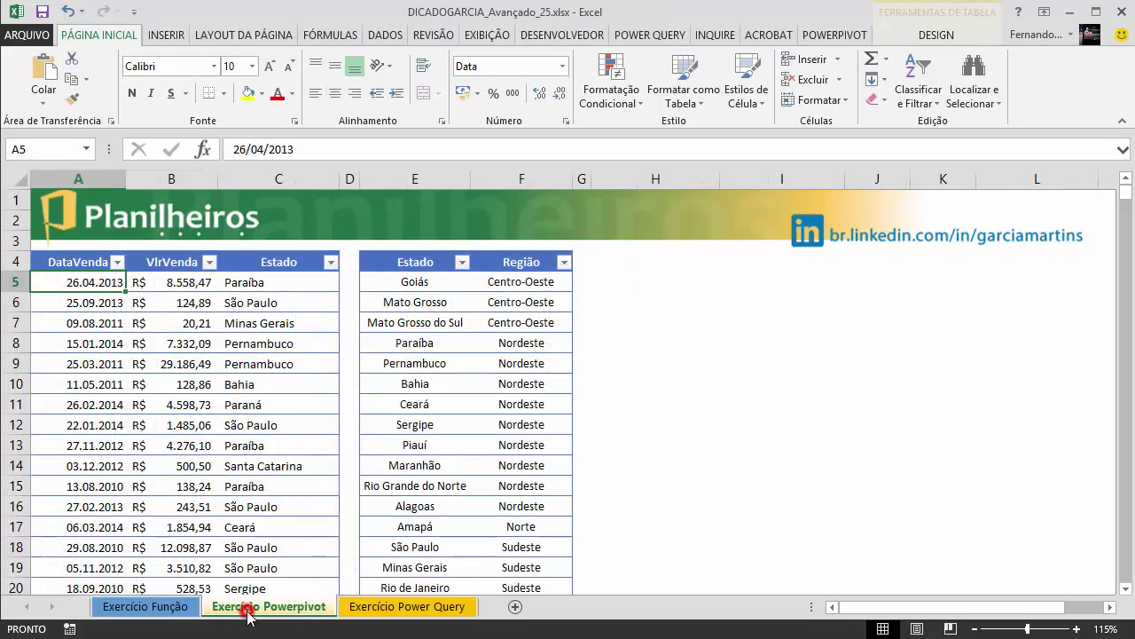
click(142, 316)
click(460, 321)
click(169, 321)
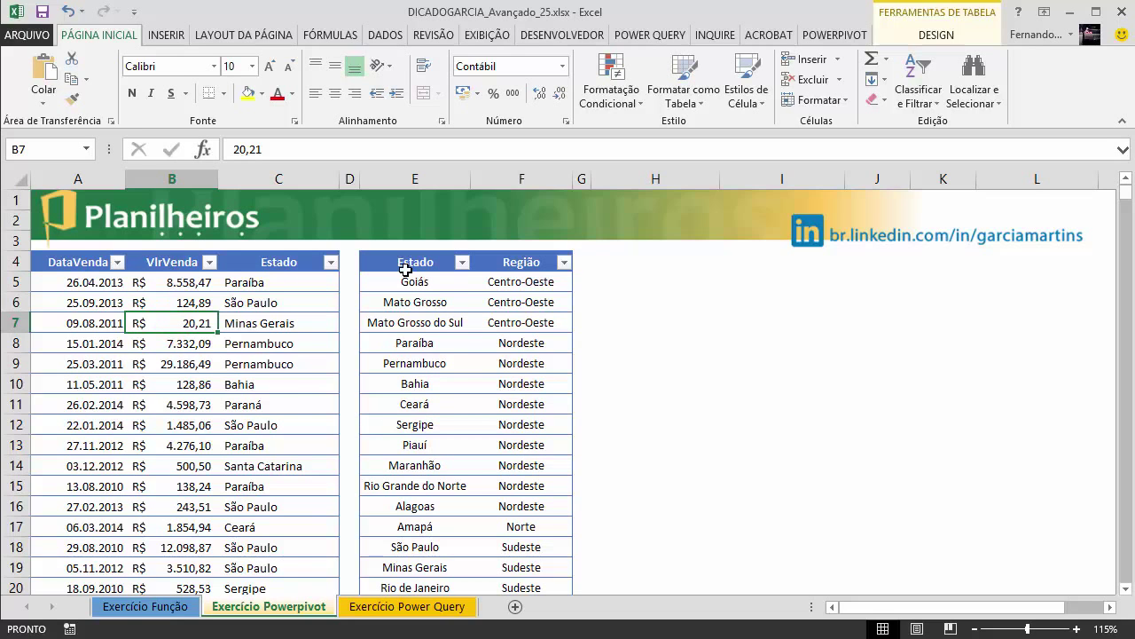
click(131, 610)
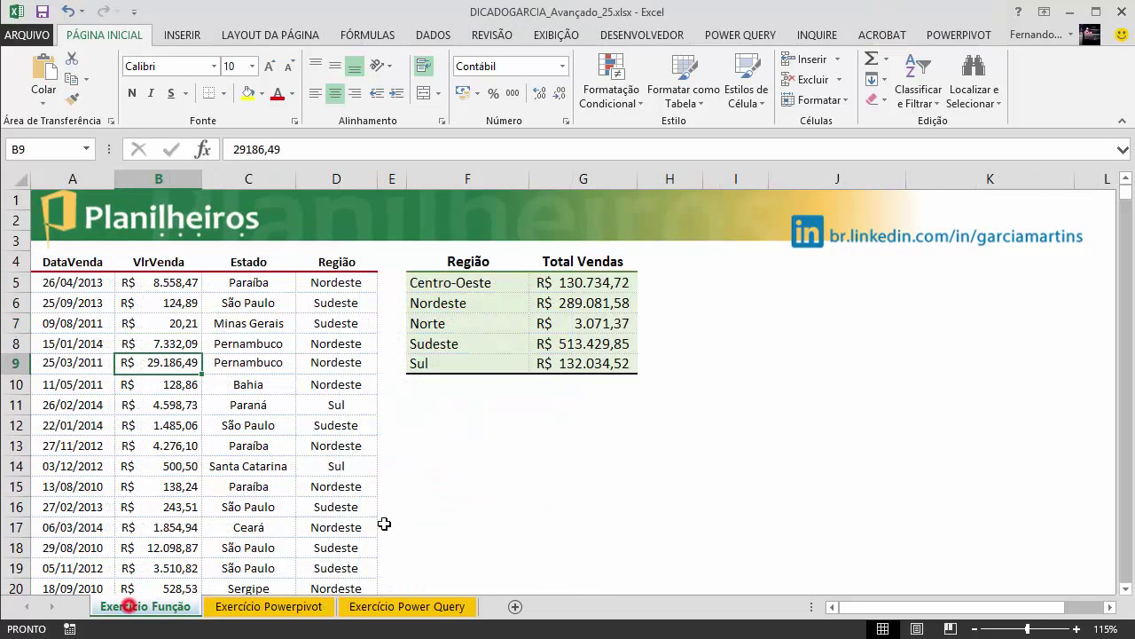
Step: Return to the Exercício Powerpivot sheet and examine its sales table and its Estado–Região table
click(236, 611)
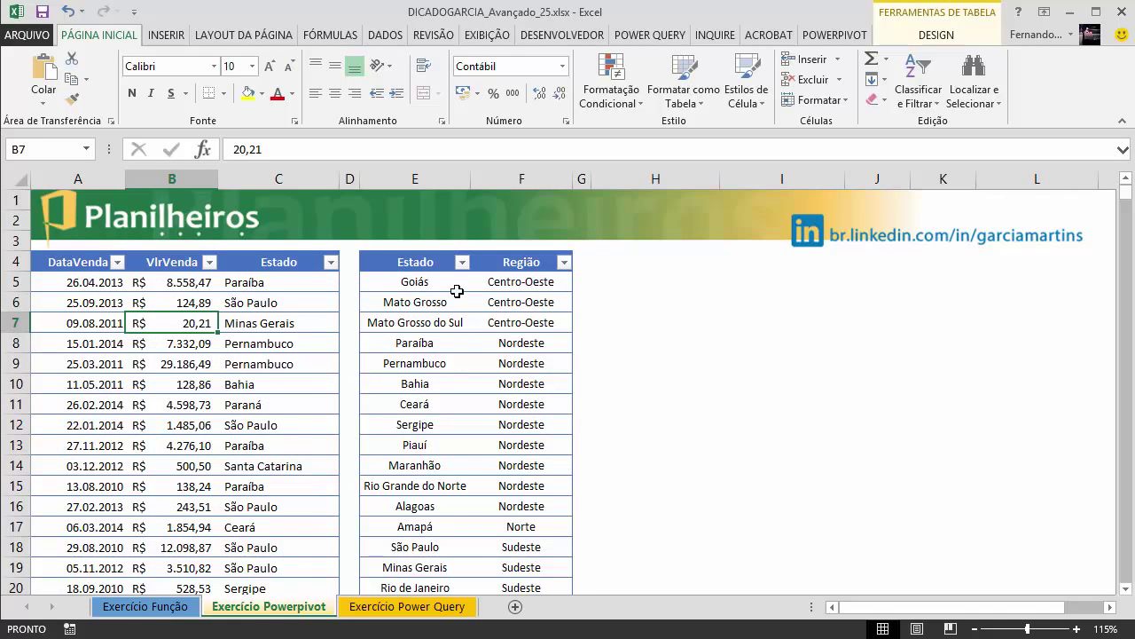
click(115, 343)
click(268, 346)
click(173, 300)
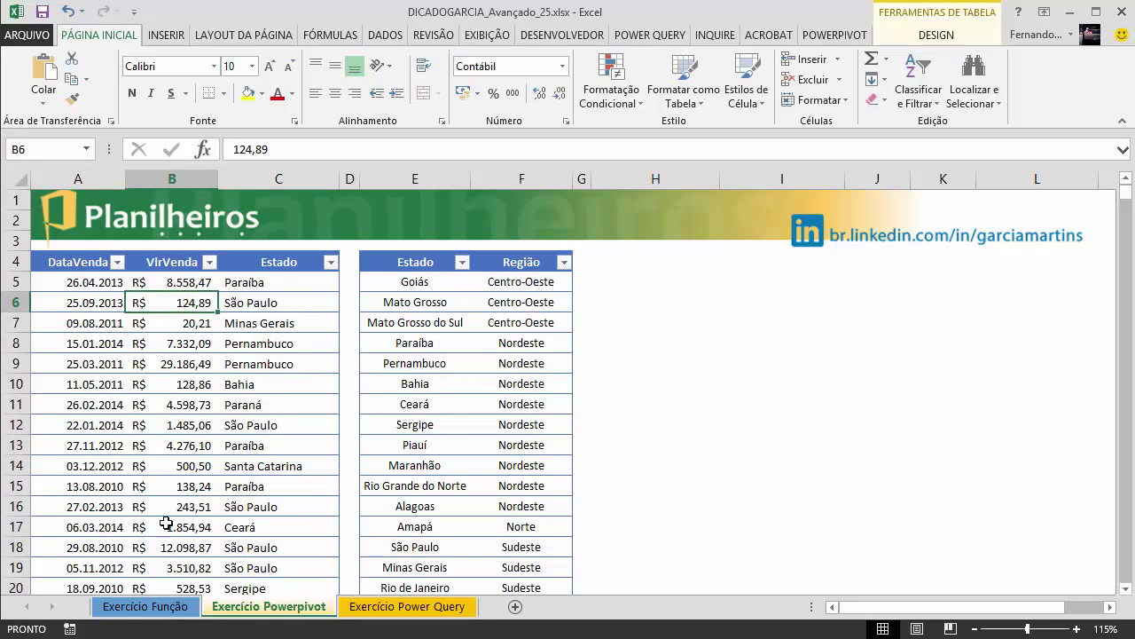
click(466, 321)
click(523, 342)
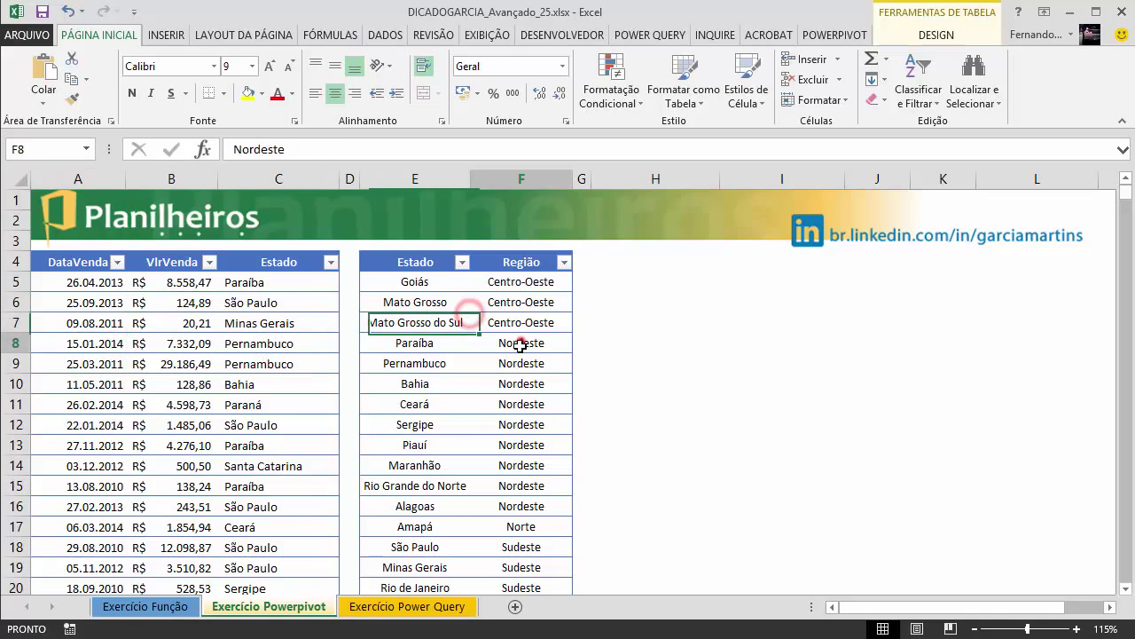
Step: Start a PivotTable from the fVendas sales table and set its location to cell H4 of the existing Exercício Powerpivot sheet
click(171, 315)
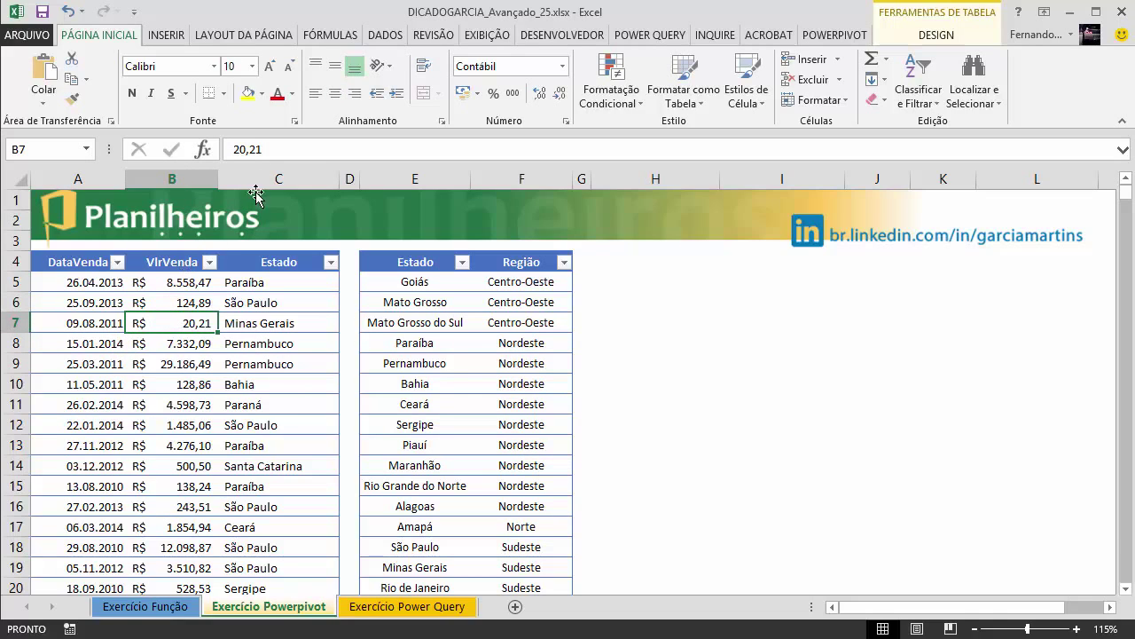
click(162, 36)
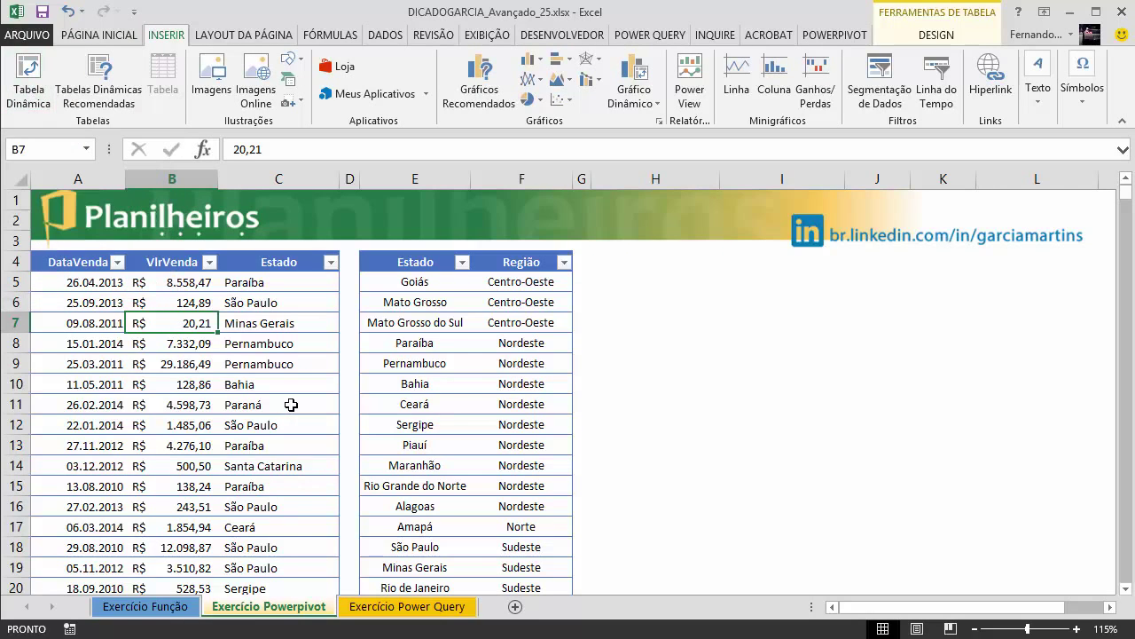
key(alt)
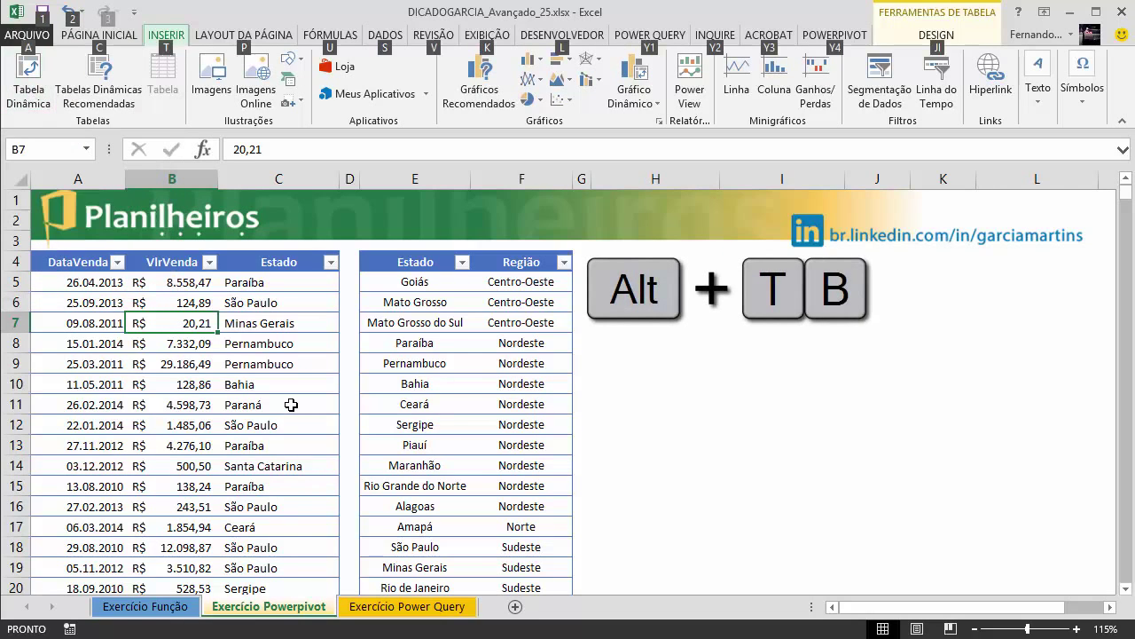
key(t)
key(b)
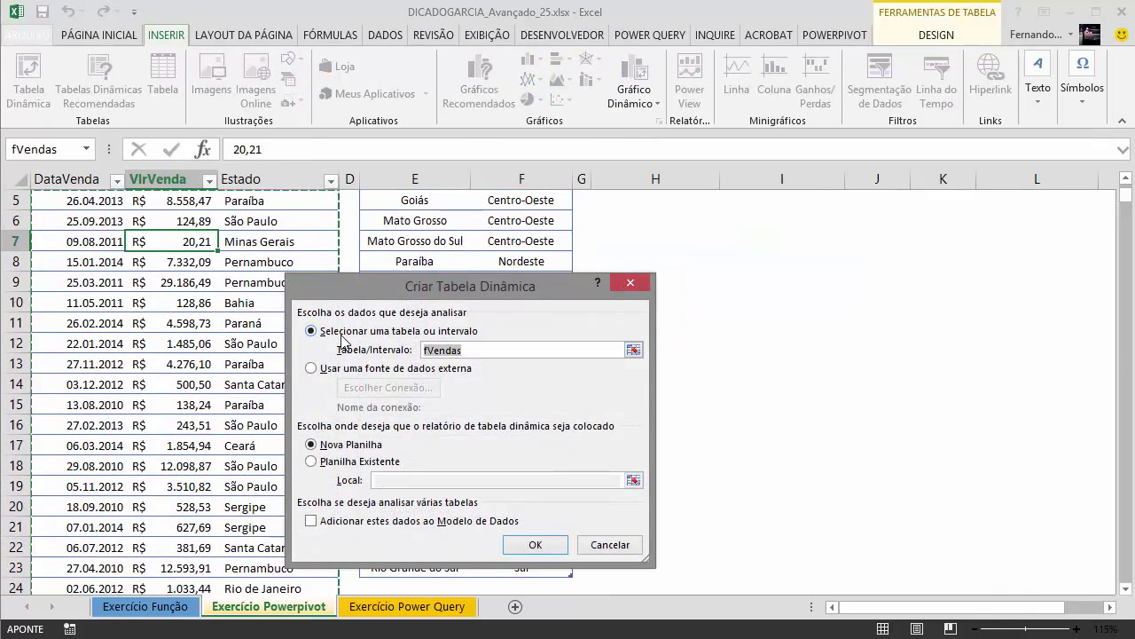
click(310, 462)
click(633, 480)
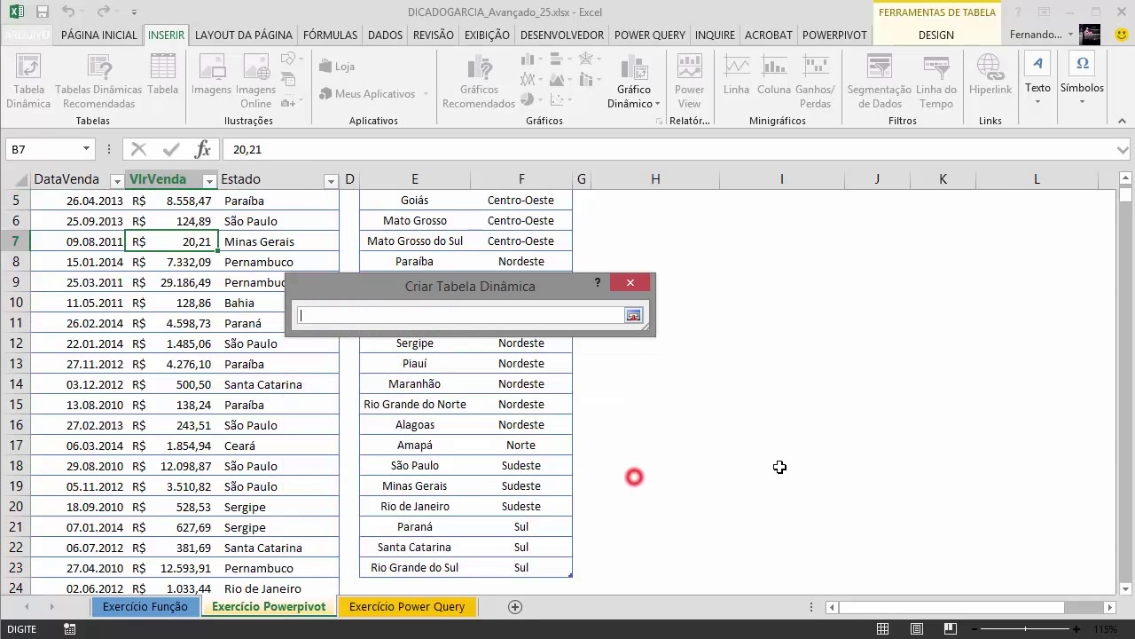
scroll(1126, 193, up, 2)
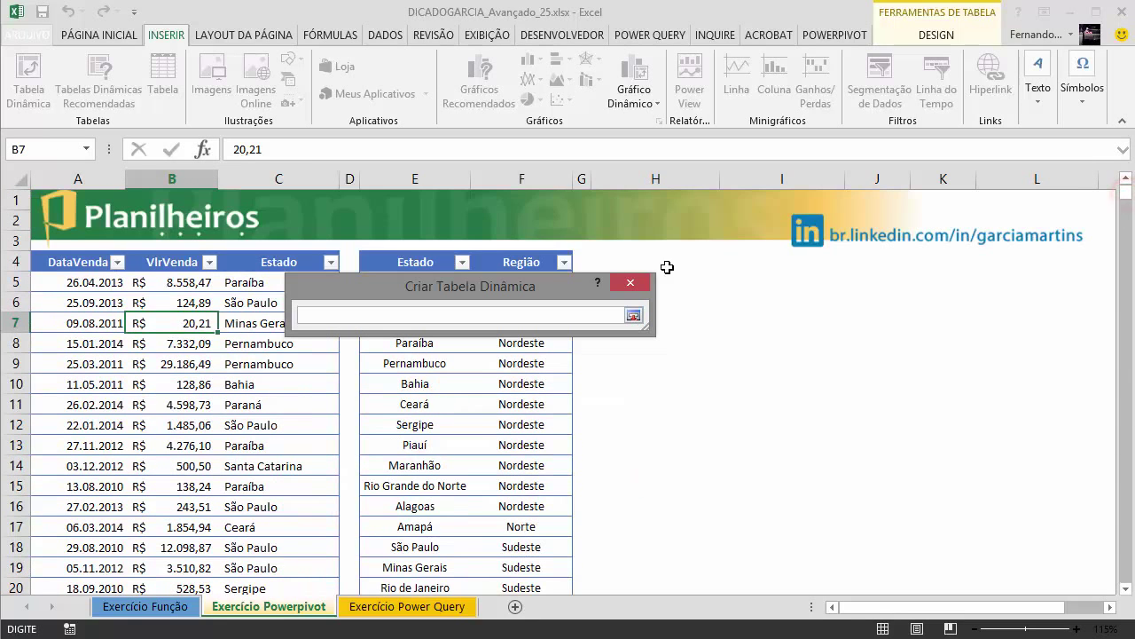
click(549, 282)
click(654, 259)
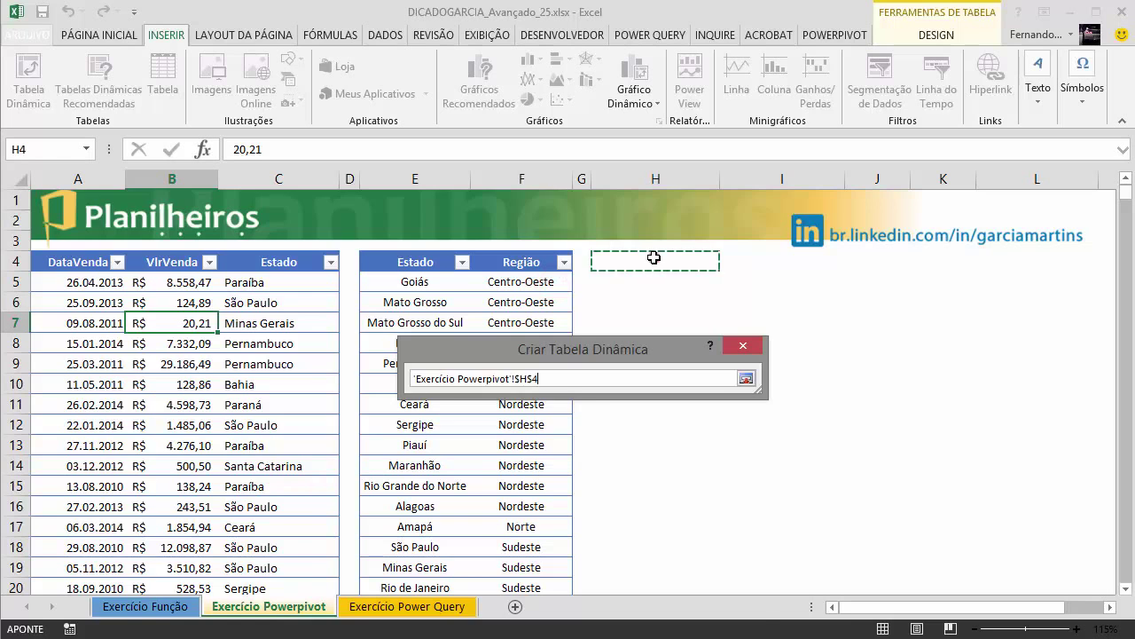
click(746, 379)
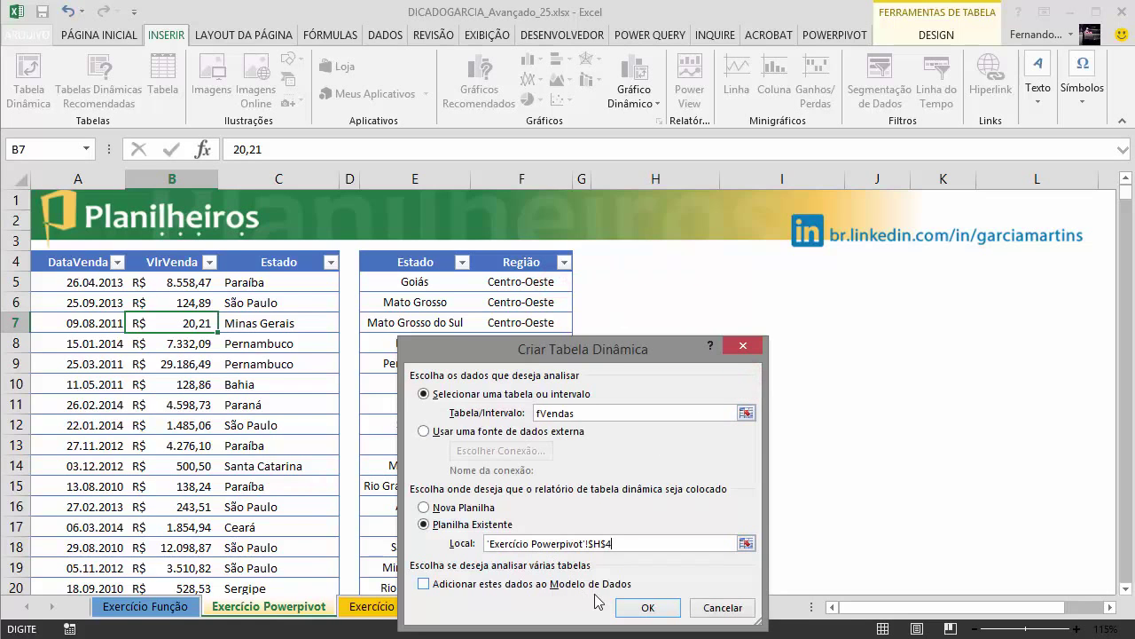
Step: Create the PivotTable with its data added to the Data Model, and list all the workbook's tables in its field list
drag(519, 353, 350, 220)
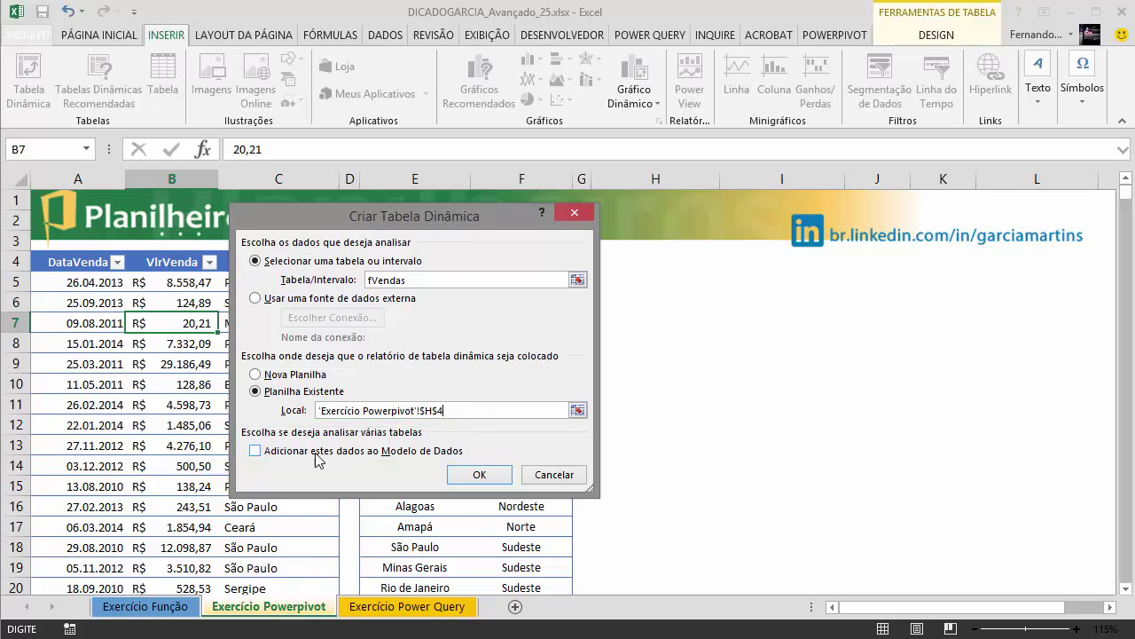
click(255, 451)
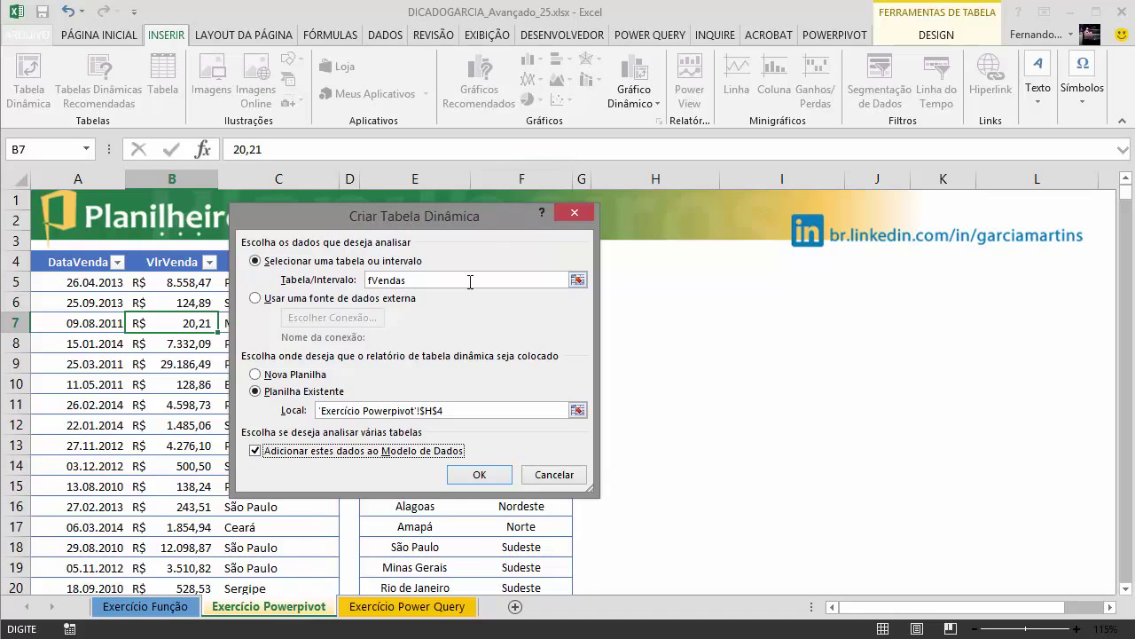
drag(386, 214, 156, 173)
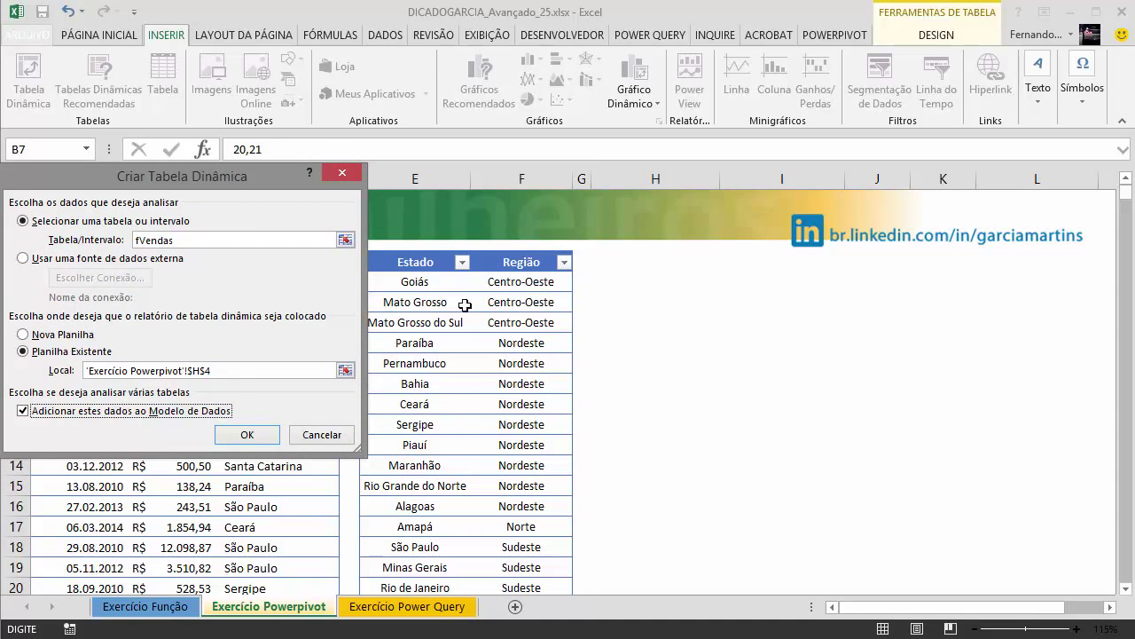
drag(194, 175, 366, 167)
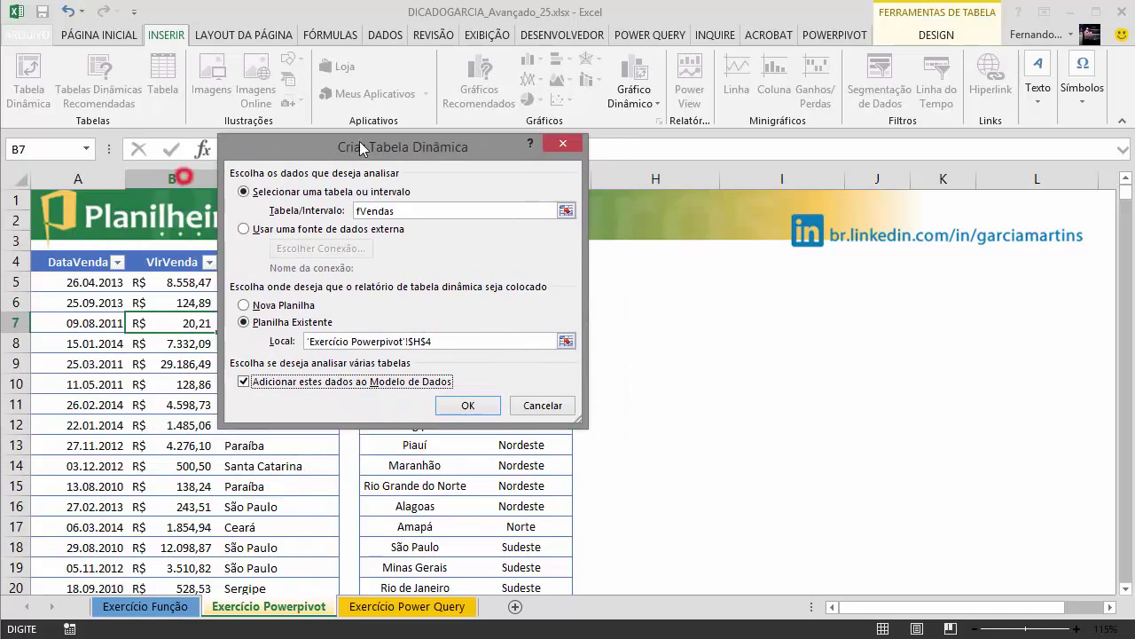
click(417, 427)
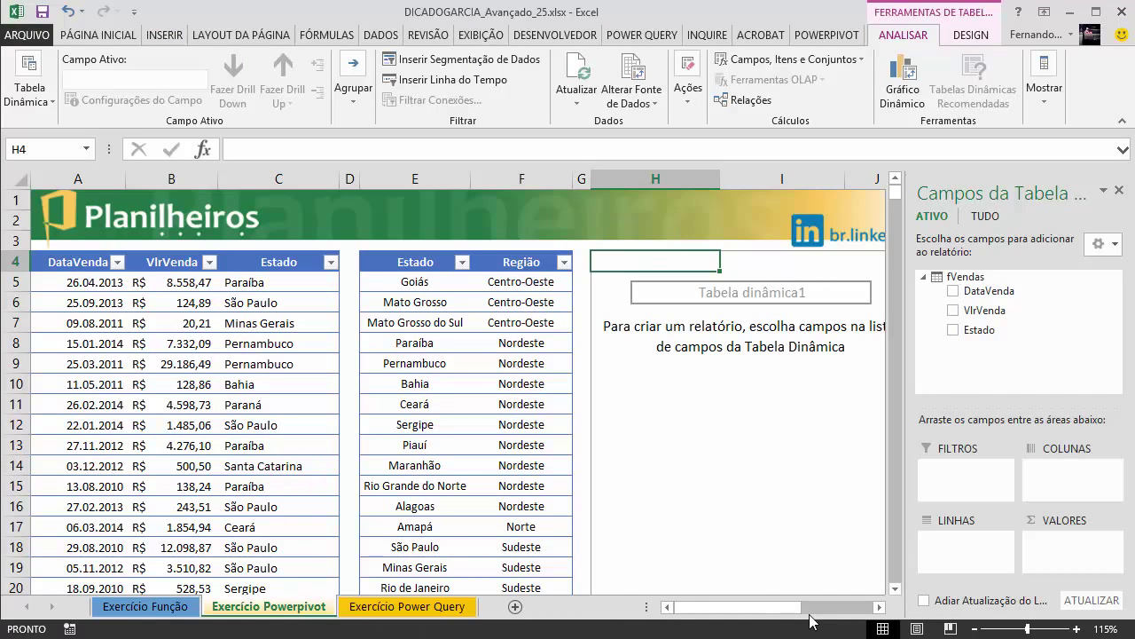
click(875, 607)
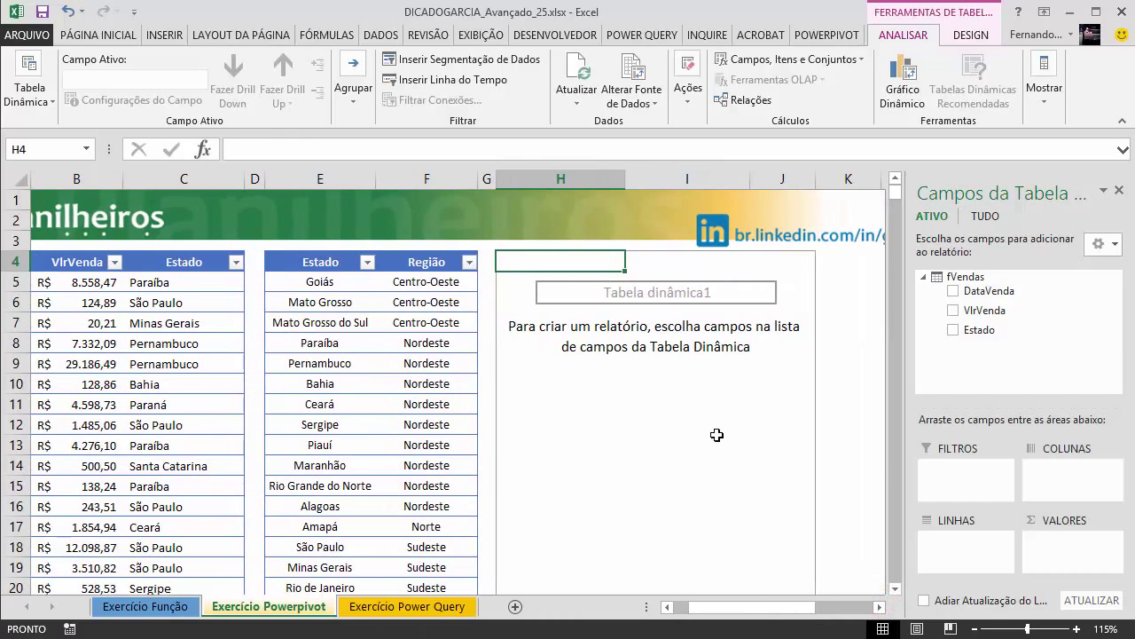
click(982, 215)
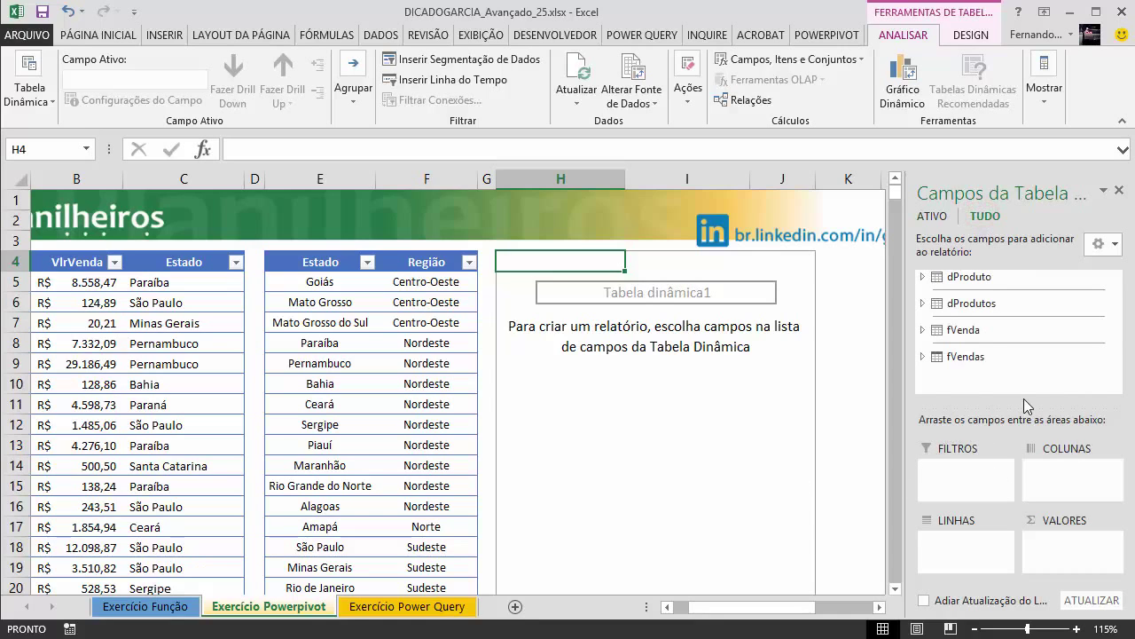
Step: Check the table names assigned to the Estado–Região table and to the sales table on the Exercício Powerpivot sheet
click(298, 266)
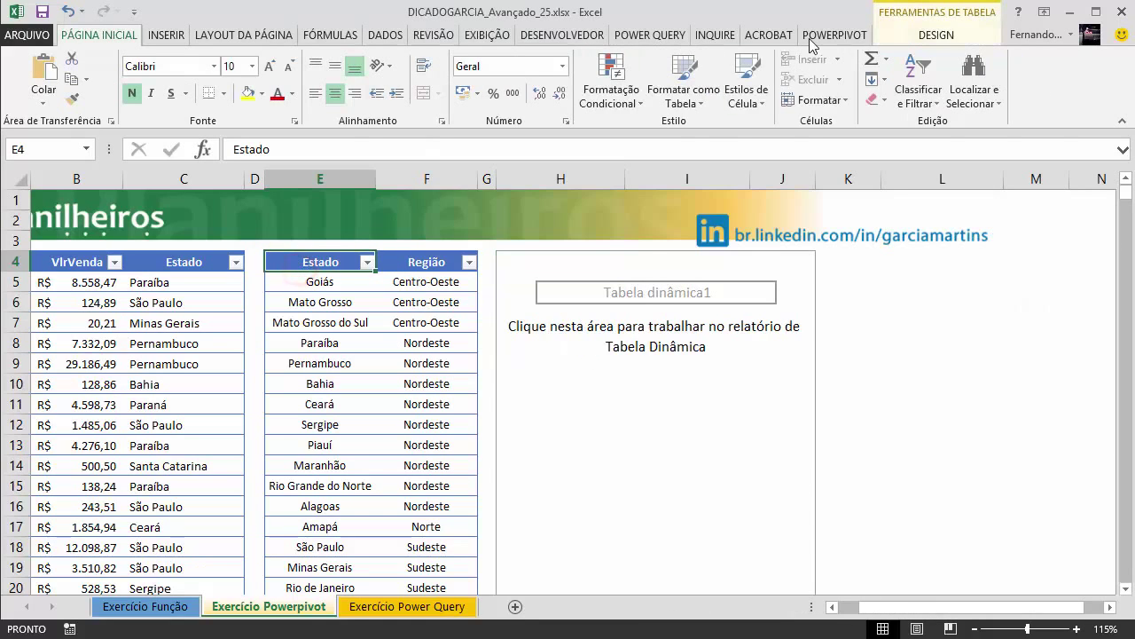
click(956, 34)
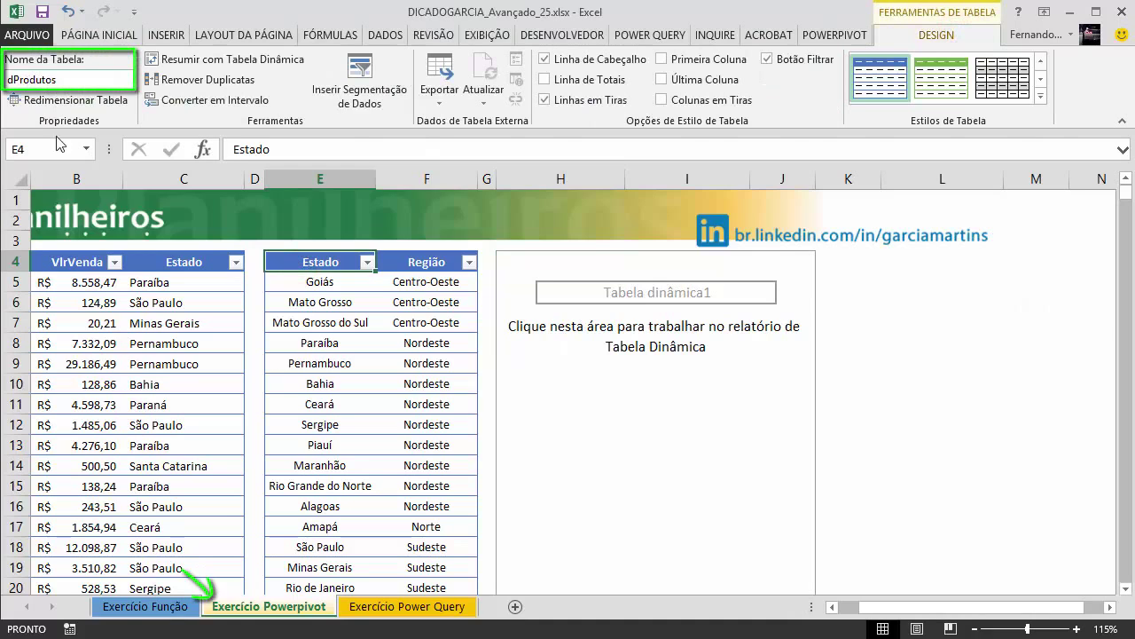
click(147, 344)
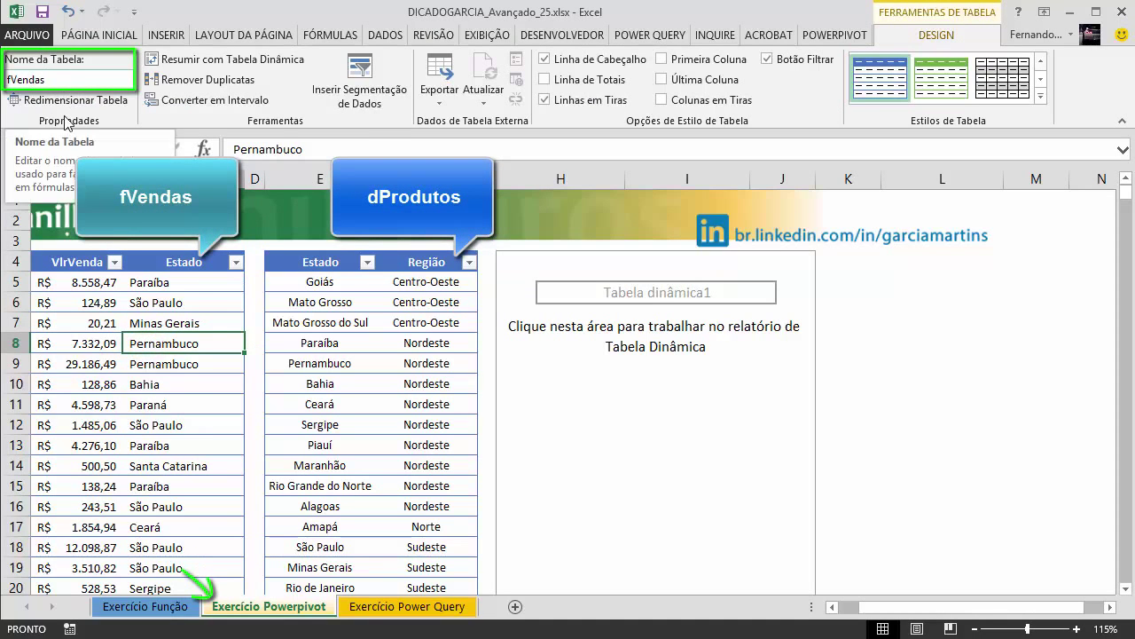
click(327, 323)
click(150, 322)
click(315, 321)
click(158, 317)
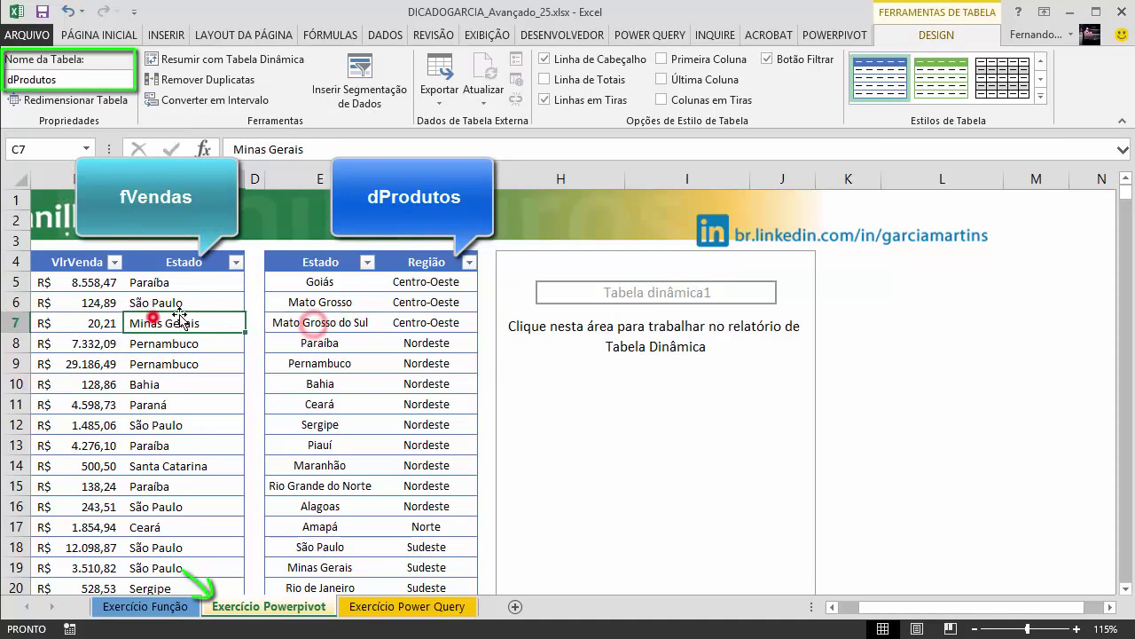
click(315, 301)
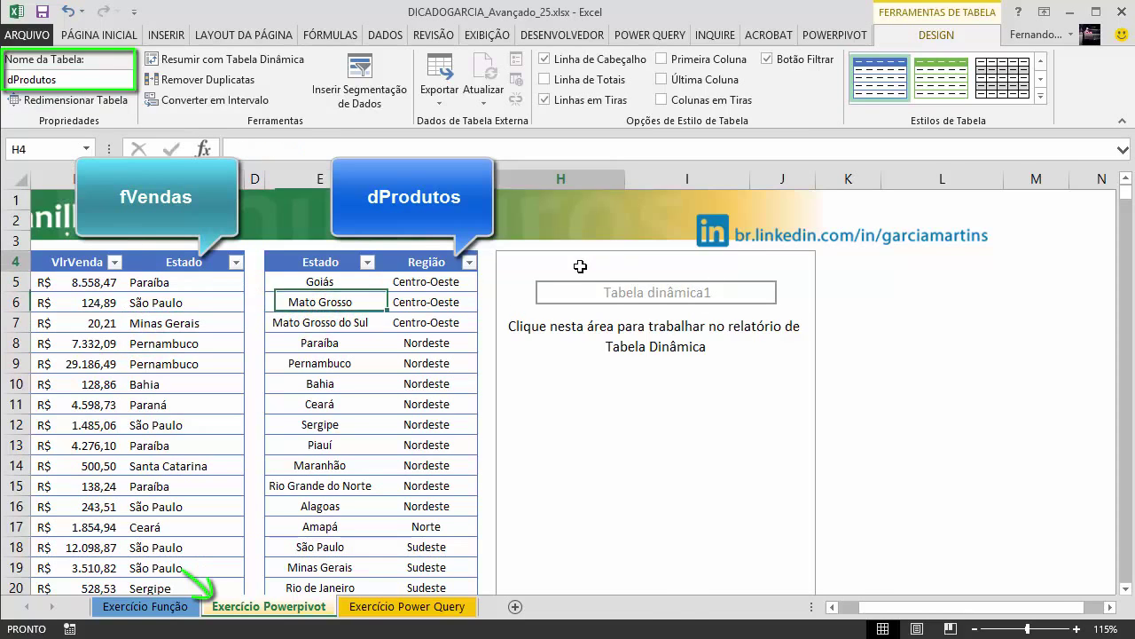
Step: Reactivate the PivotTable at H4, look at the Exercício Power Query sheet, and expand dProdutos in the PivotTable's field list
click(580, 266)
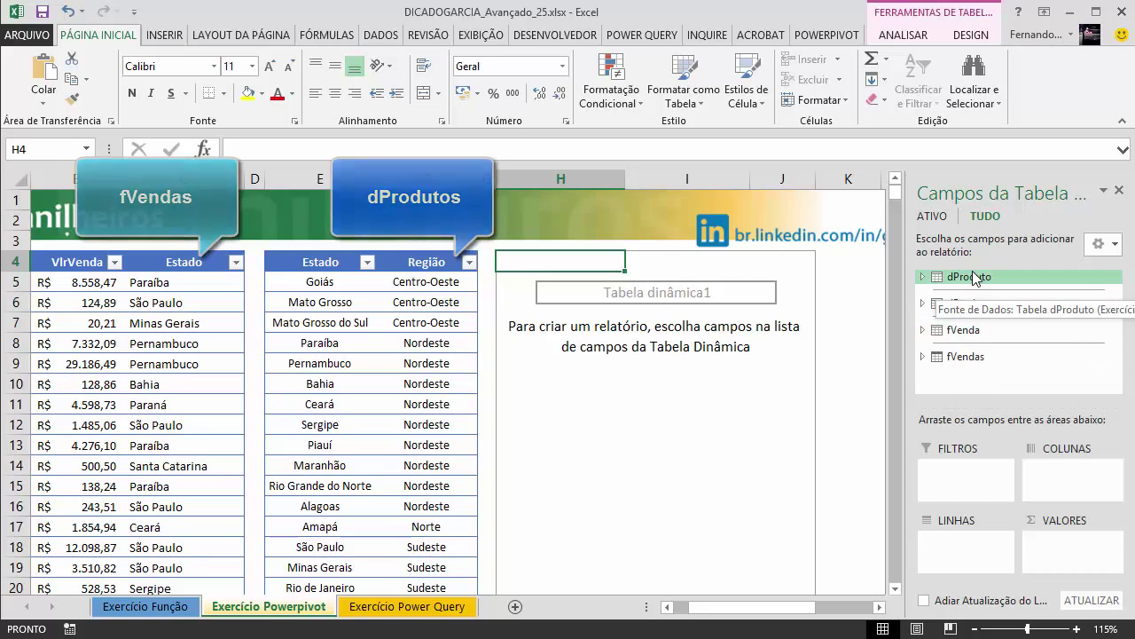
click(408, 610)
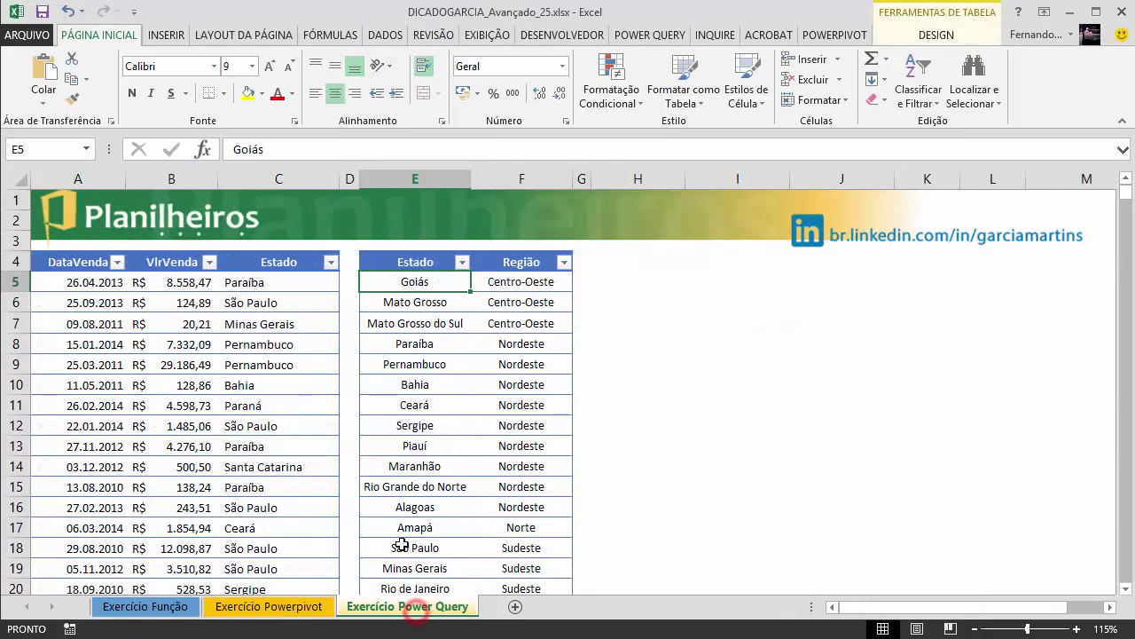
click(269, 606)
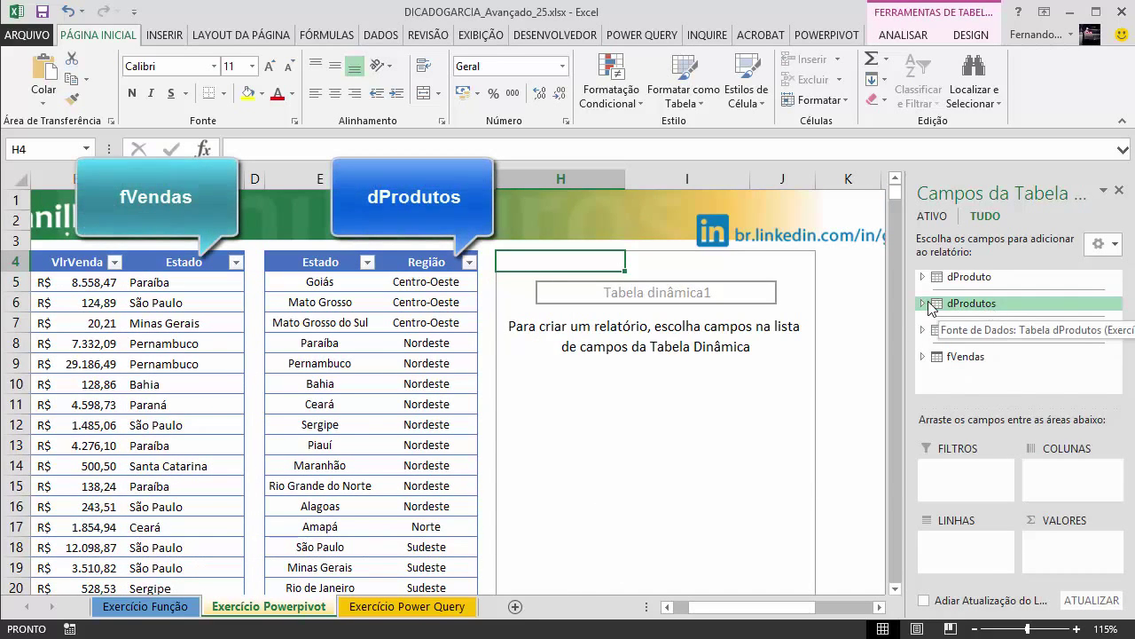
click(920, 303)
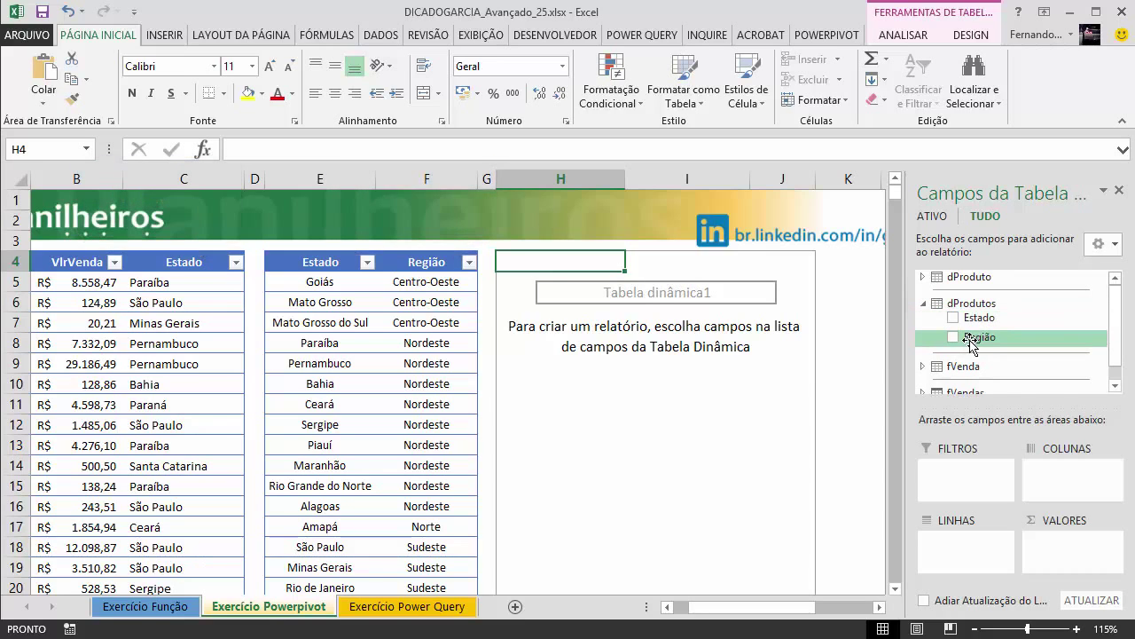
Step: Add Região from dProdutos to the PivotTable rows and the sum of VlrVenda from fVendas to its values
drag(987, 341, 969, 548)
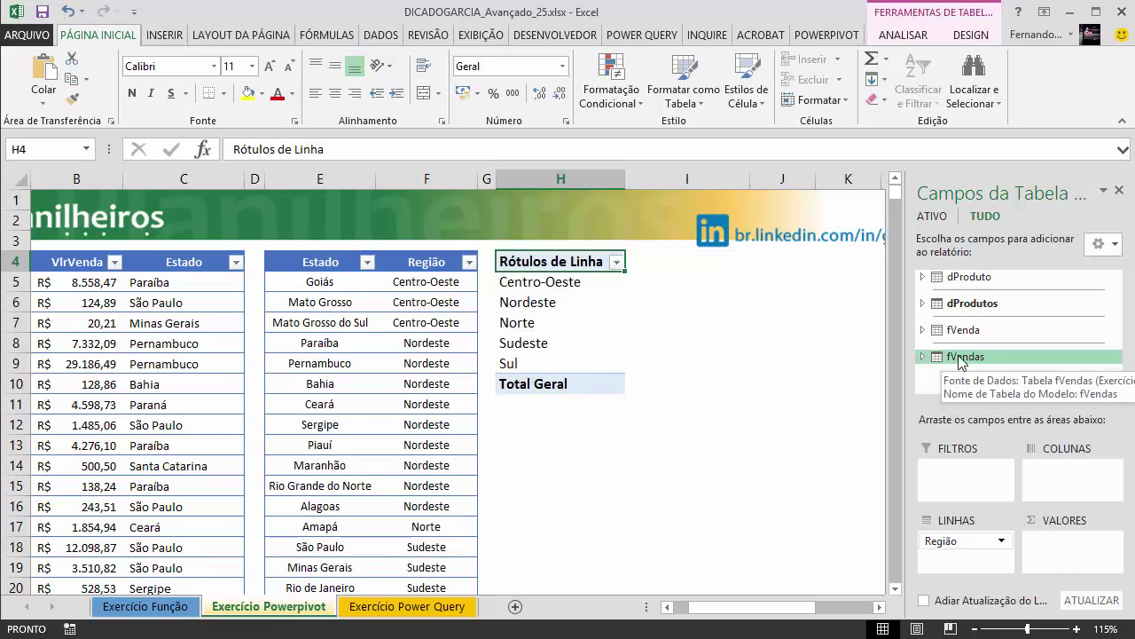
click(922, 355)
drag(983, 363, 1080, 550)
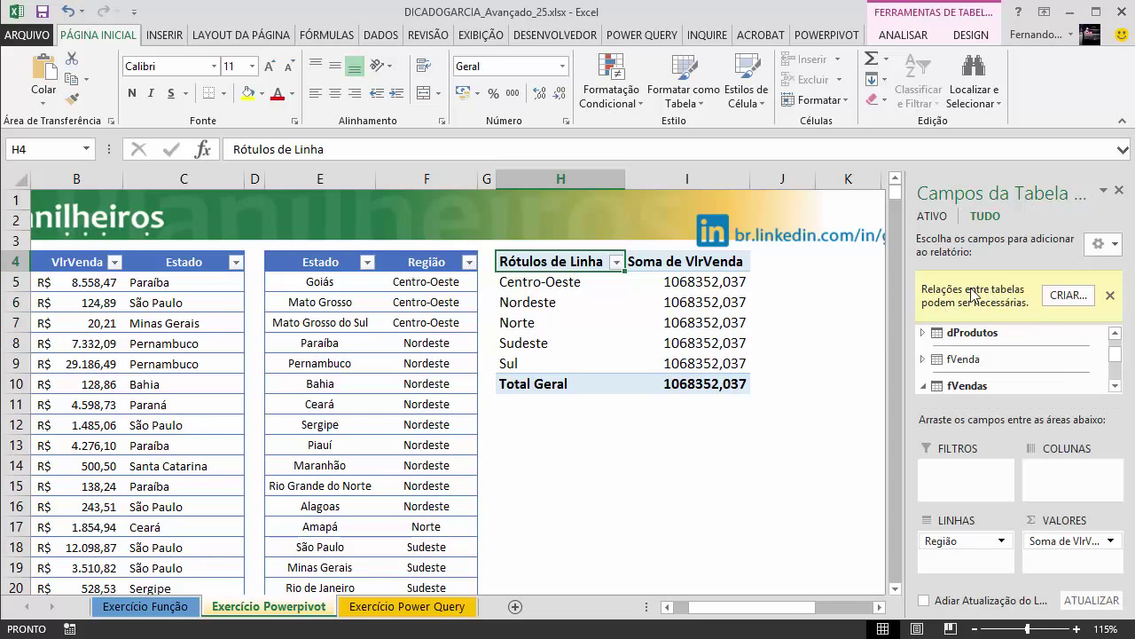
Step: Start a new table relationship with dProdutos as the table and Estado as its foreign column
click(1071, 293)
drag(393, 248, 572, 221)
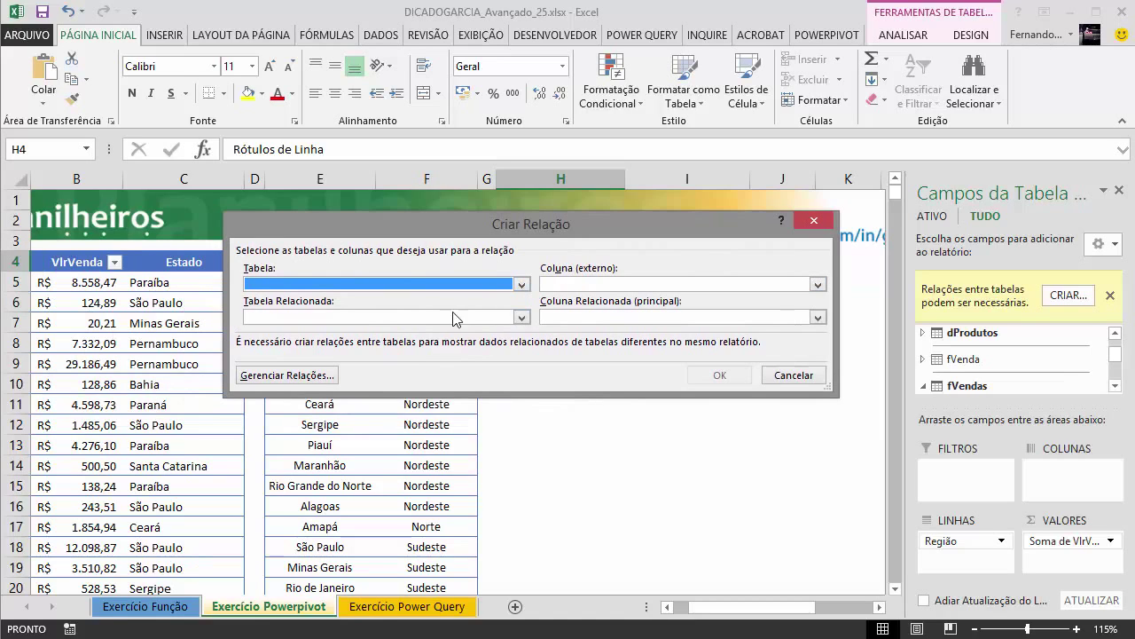
click(521, 285)
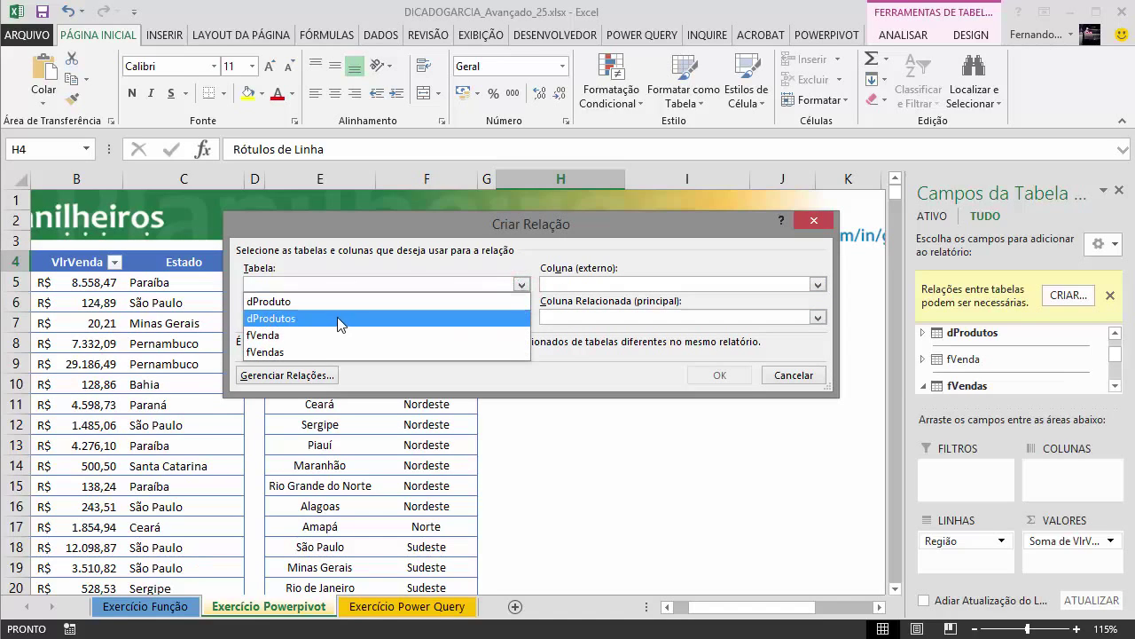
click(306, 326)
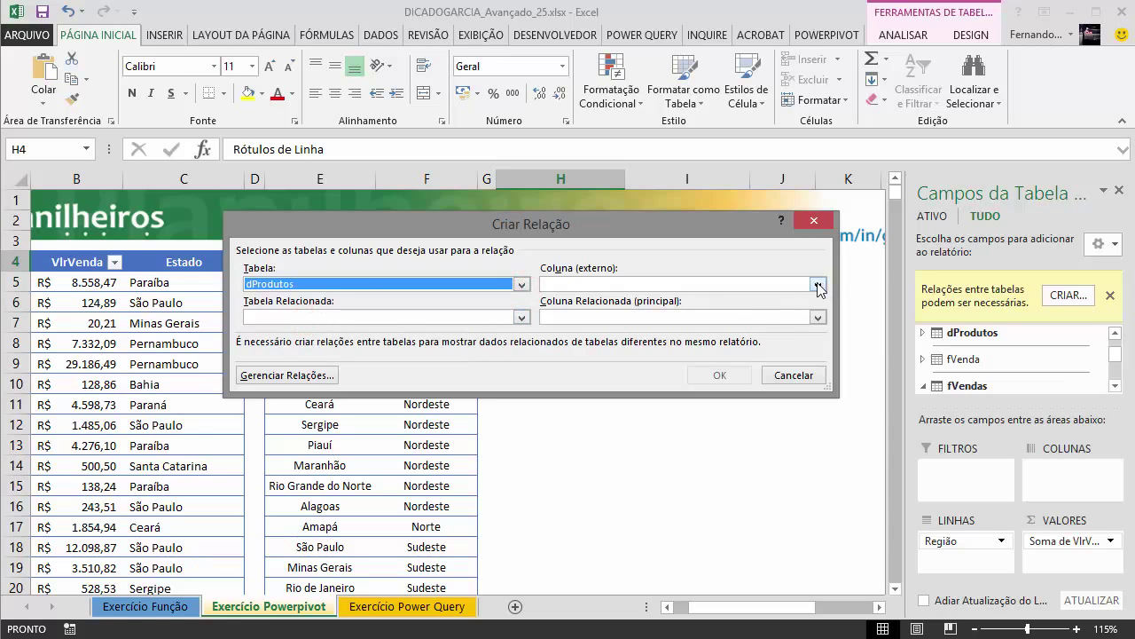
click(816, 285)
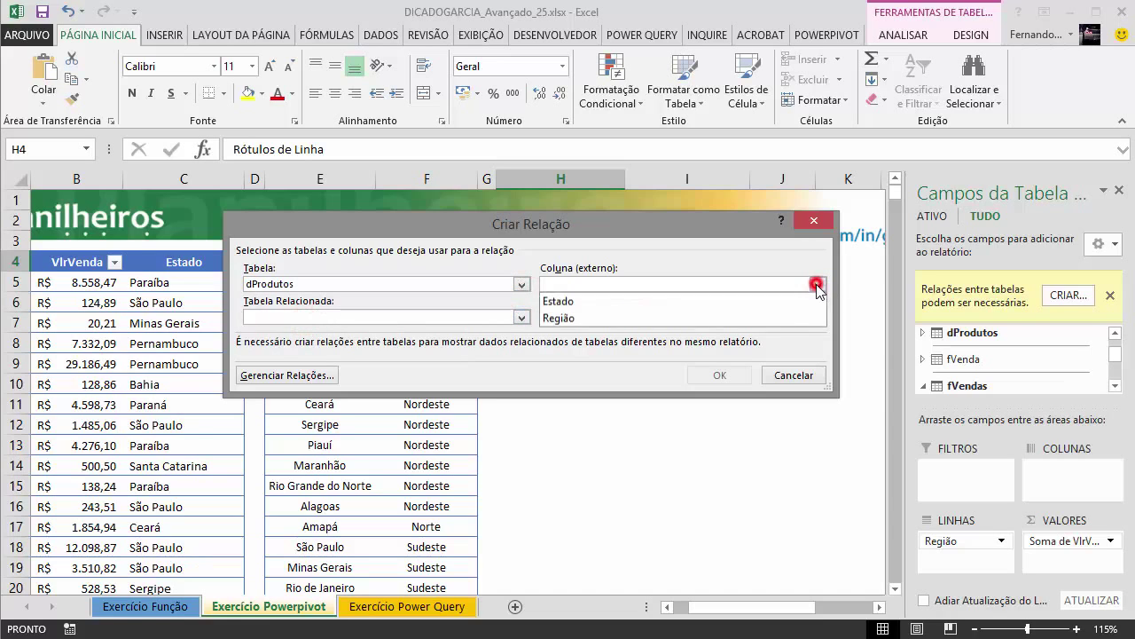
click(594, 301)
Step: Relate dProdutos to fVendas through the primary column Estado and create the relationship, accepting the reversed direction
drag(550, 221, 531, 341)
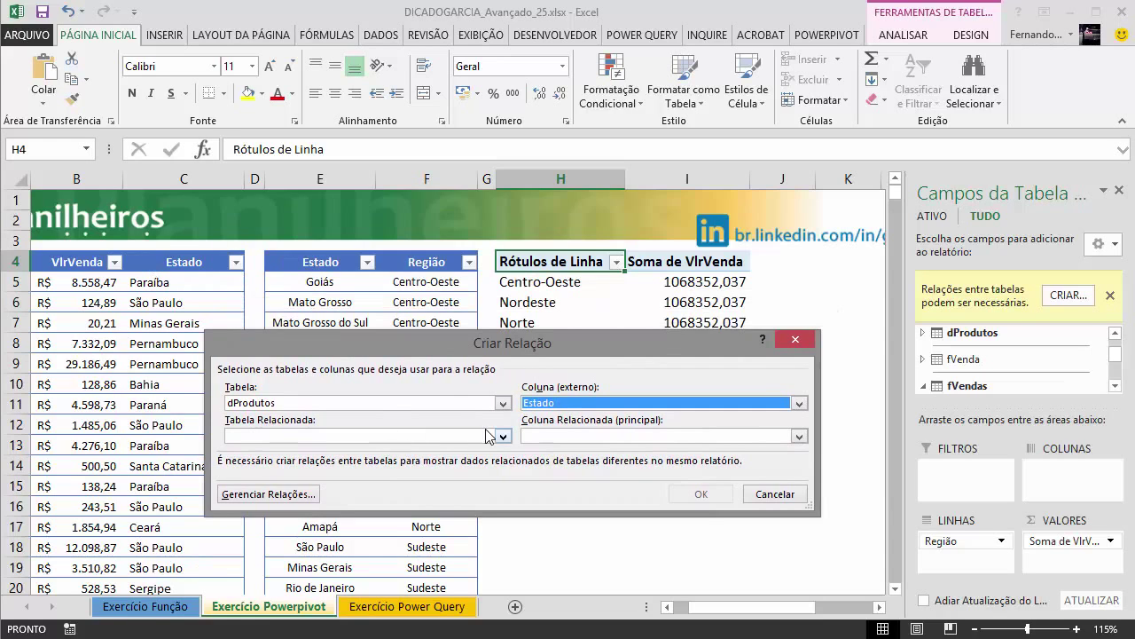
click(502, 435)
click(286, 503)
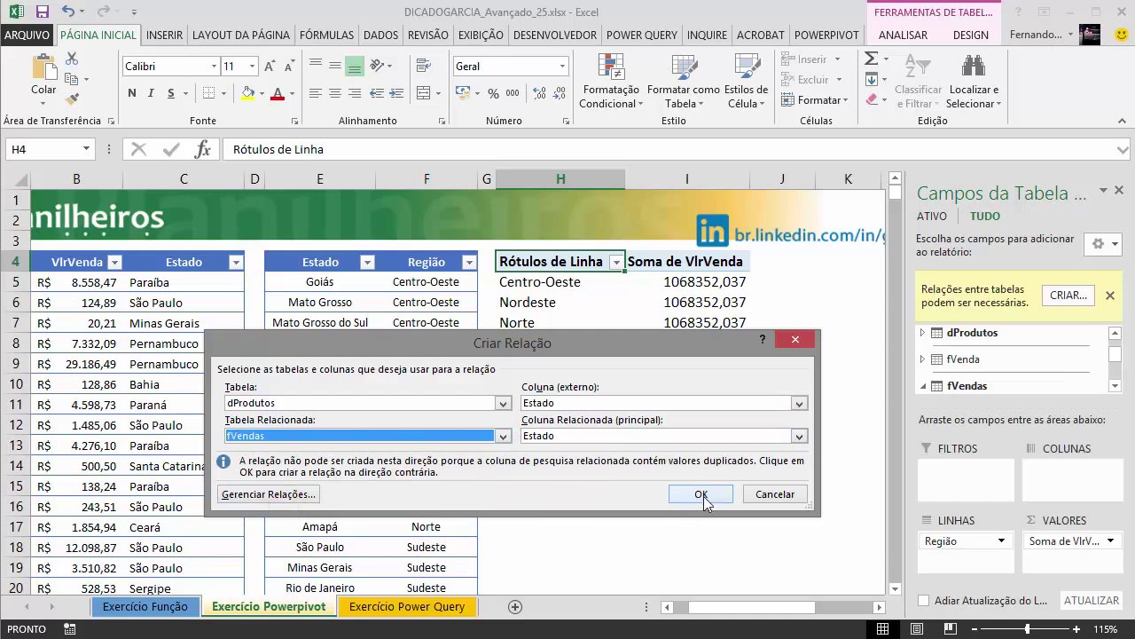
drag(640, 349, 608, 387)
drag(735, 390, 683, 423)
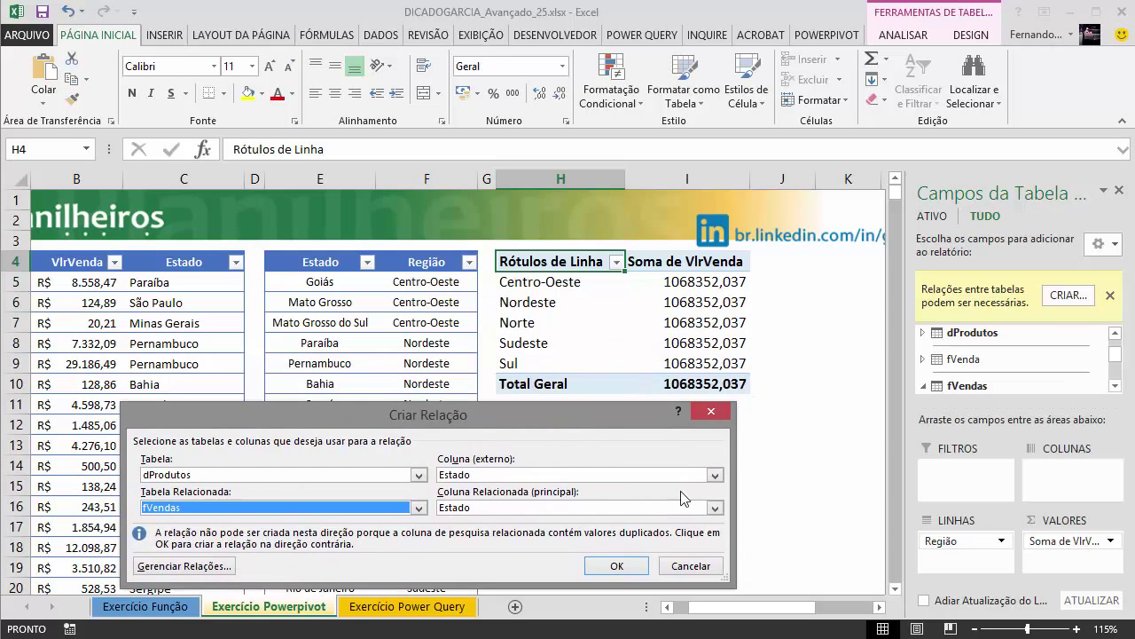
click(615, 566)
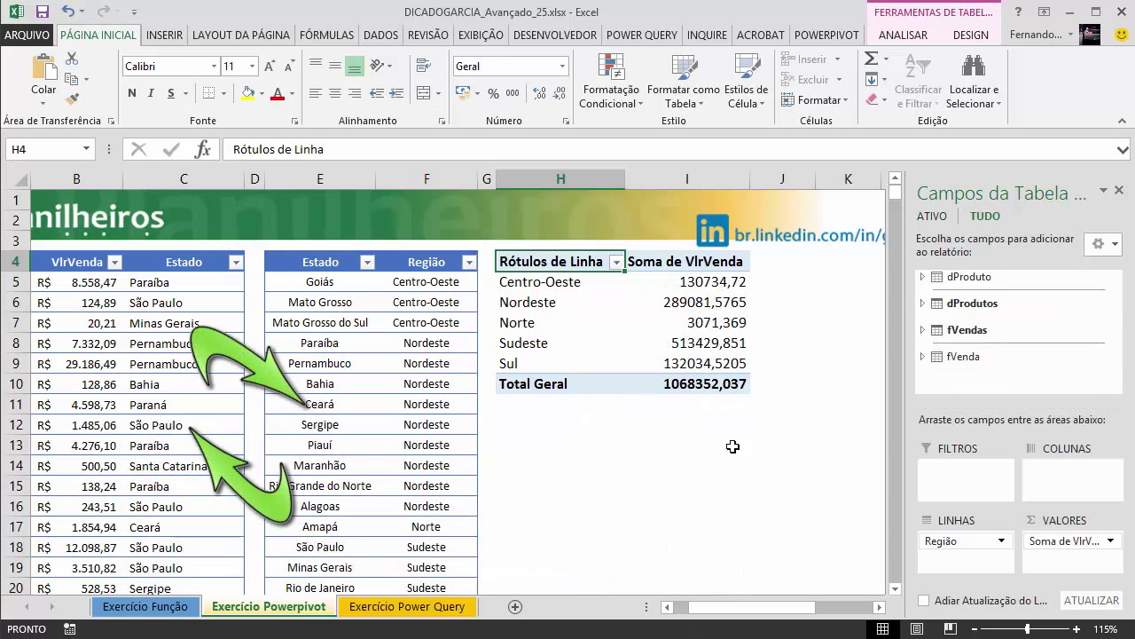
Step: Format the PivotTable's Soma de VlrVenda values as currency (Moeda) with the R$ symbol and two decimal places
right_click(703, 282)
click(743, 539)
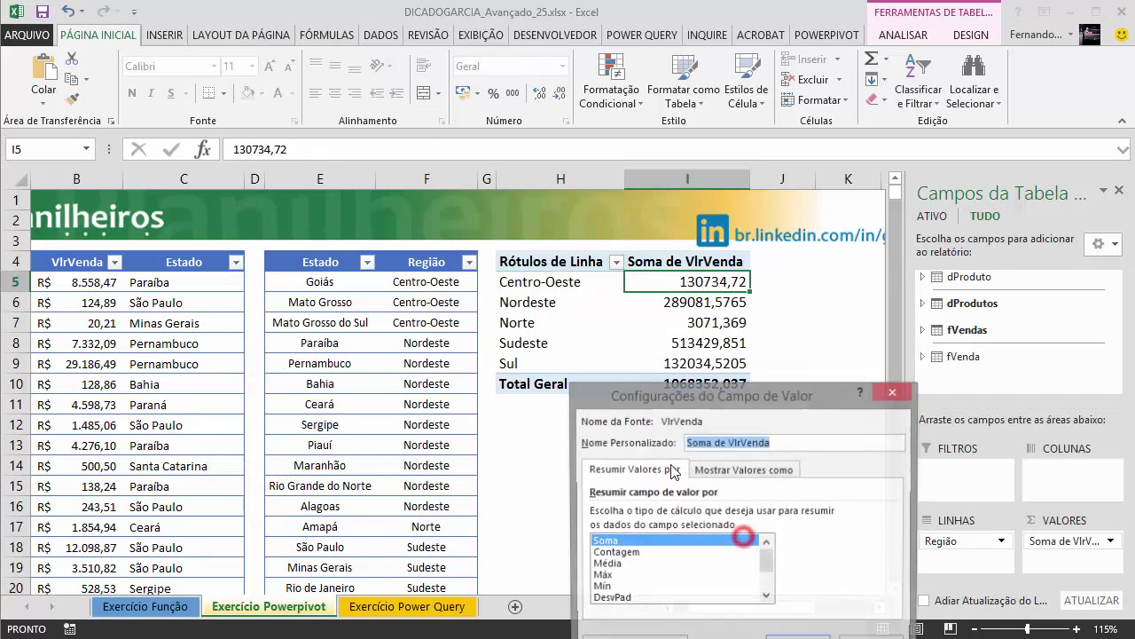
drag(634, 392, 414, 238)
click(406, 486)
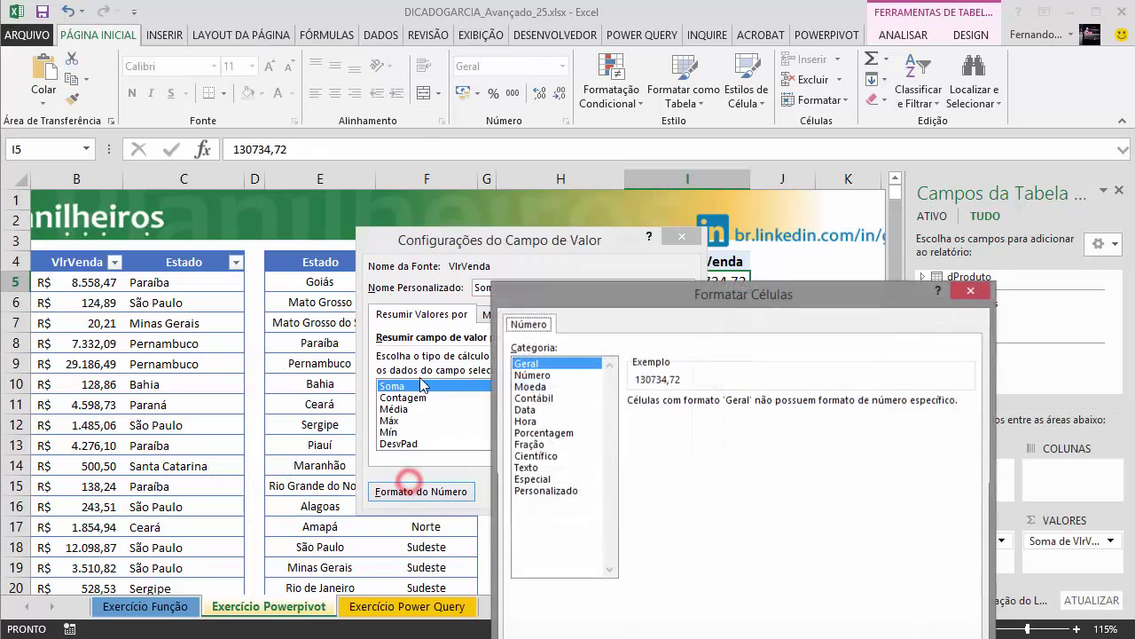
click(537, 386)
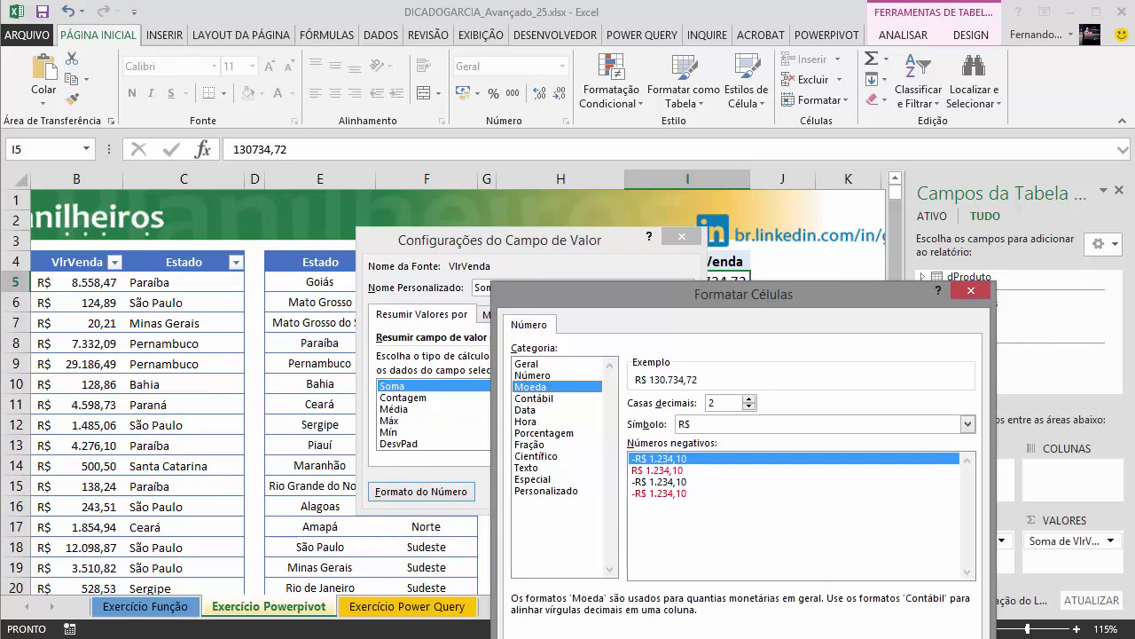
key(Return)
click(585, 488)
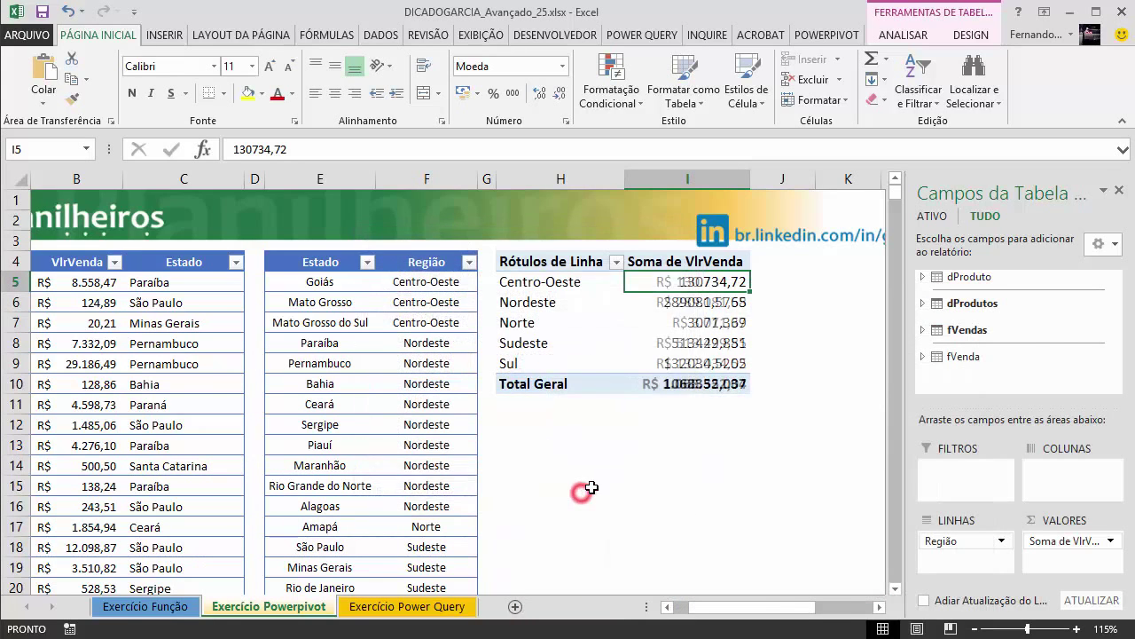
click(762, 482)
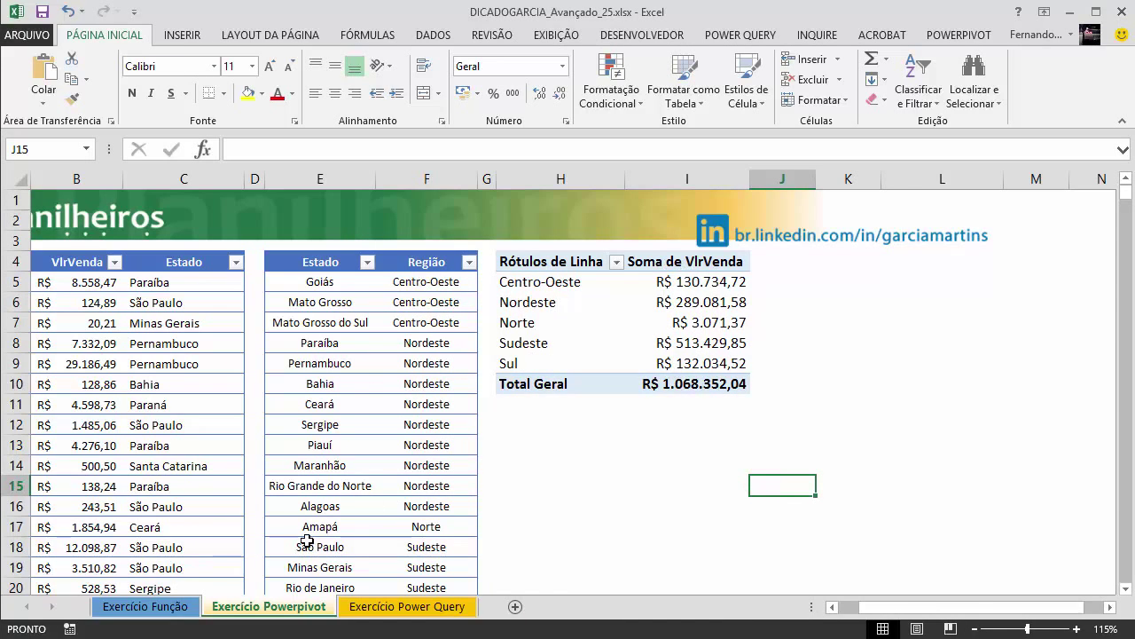
Step: Compare the regional totals on the Exercício Função sheet with those in the PivotTable on Exercício Powerpivot
click(157, 607)
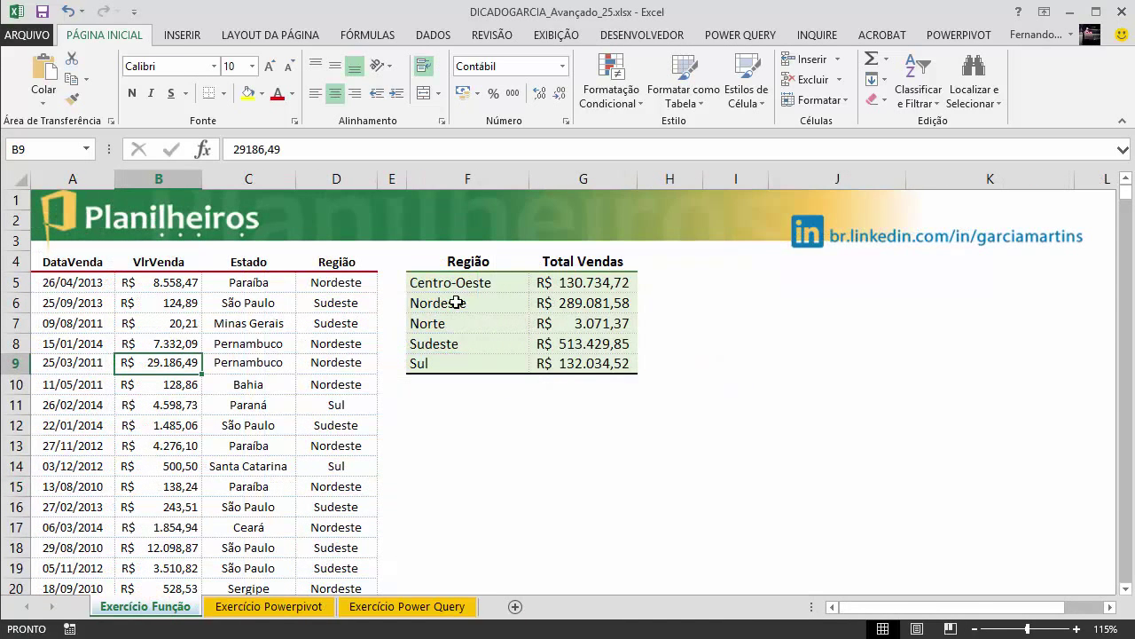
click(271, 606)
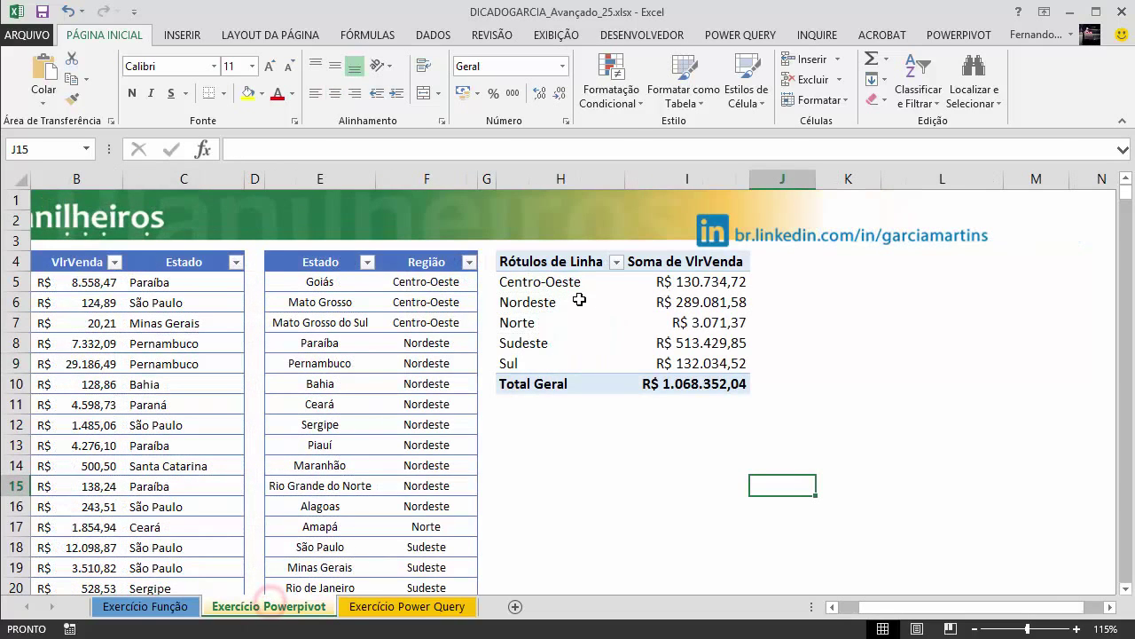
click(168, 611)
click(244, 612)
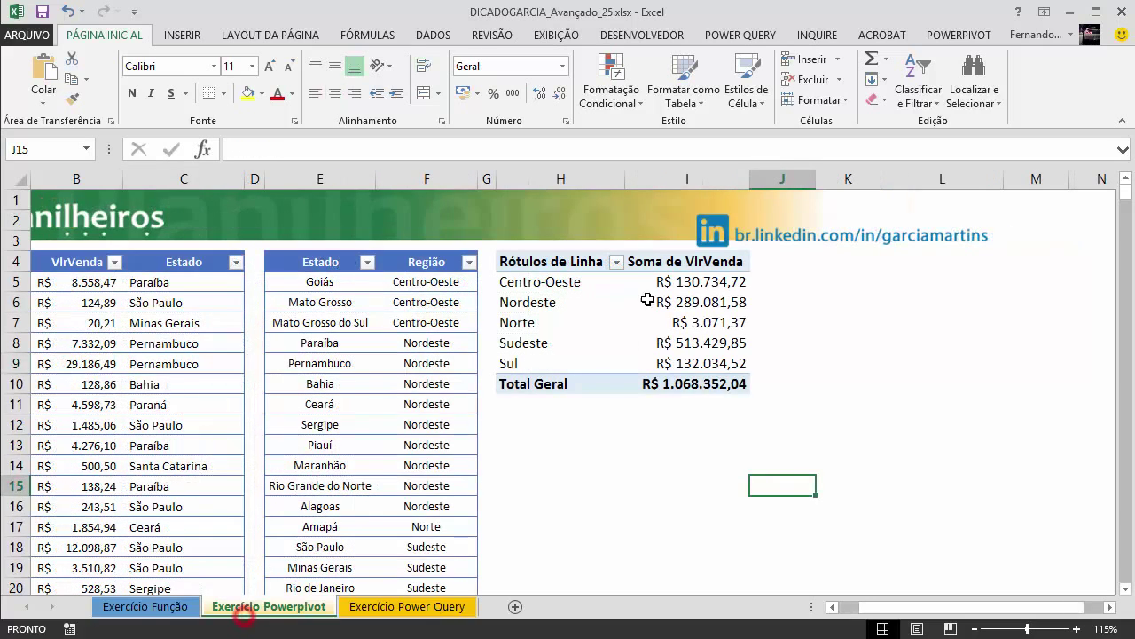
click(507, 358)
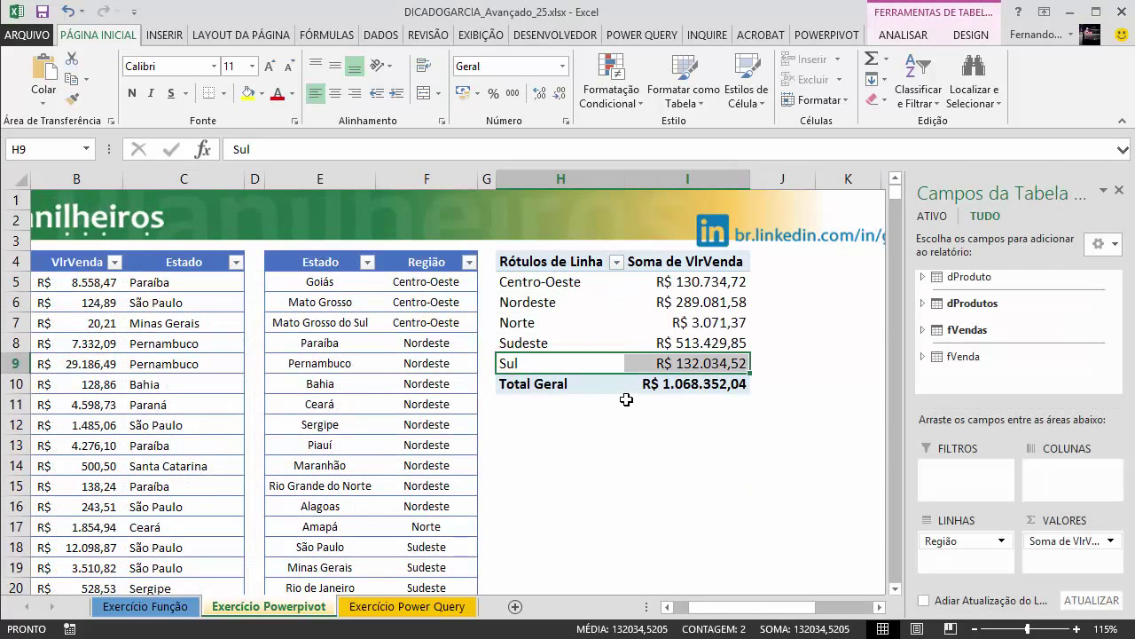
click(687, 422)
click(638, 343)
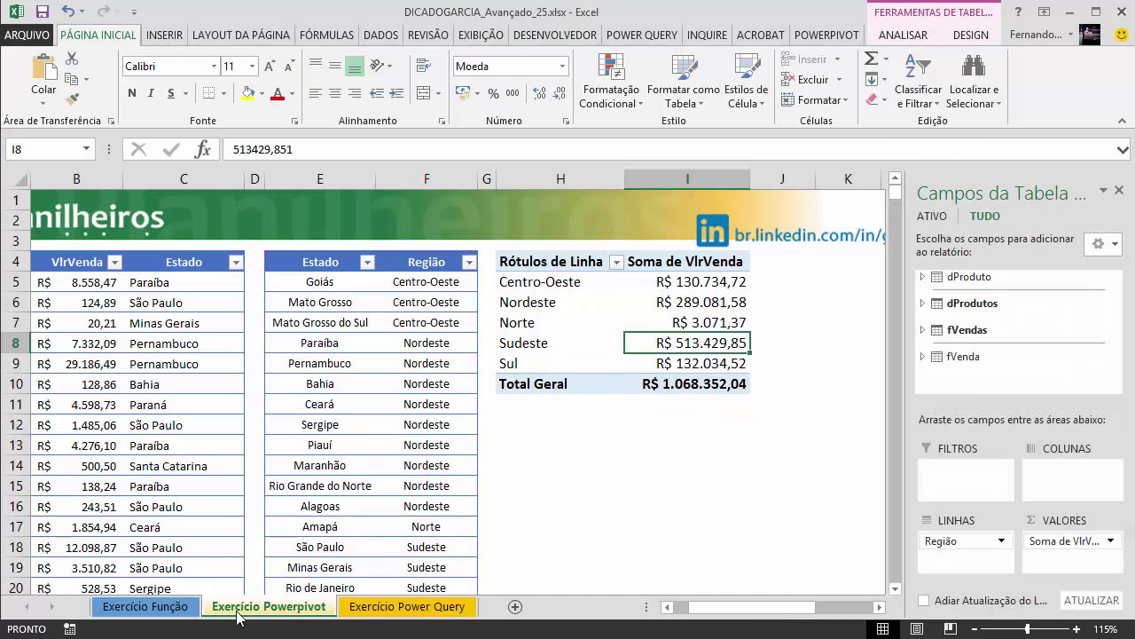
click(674, 321)
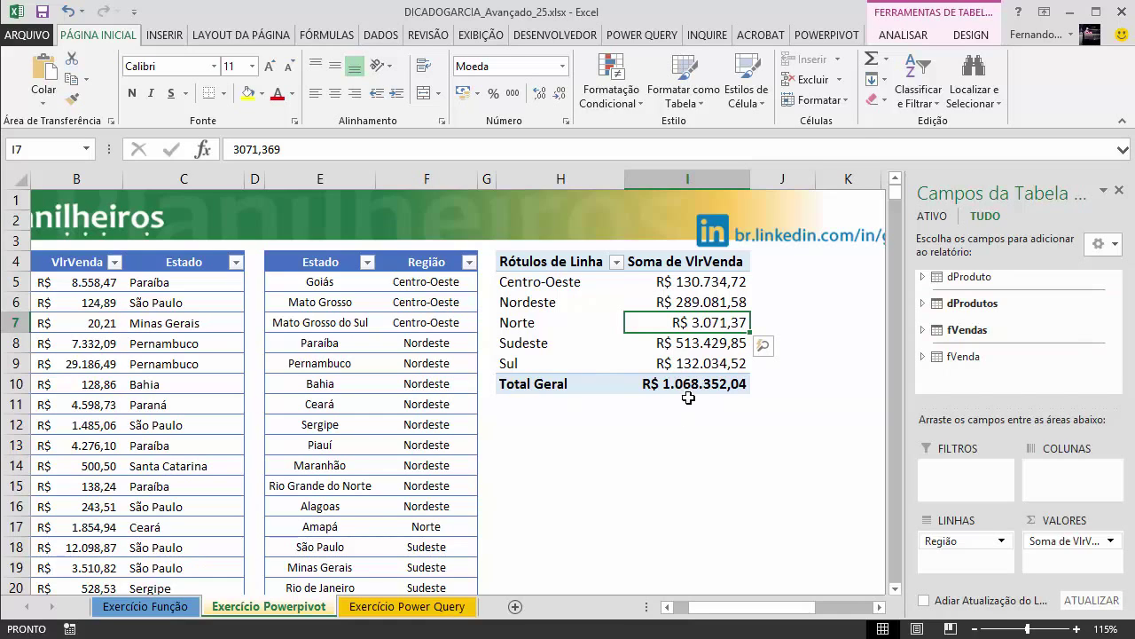
Step: Open the Data Model in the PowerPivot window and view the data of its fVendas and dProdutos tables
click(821, 37)
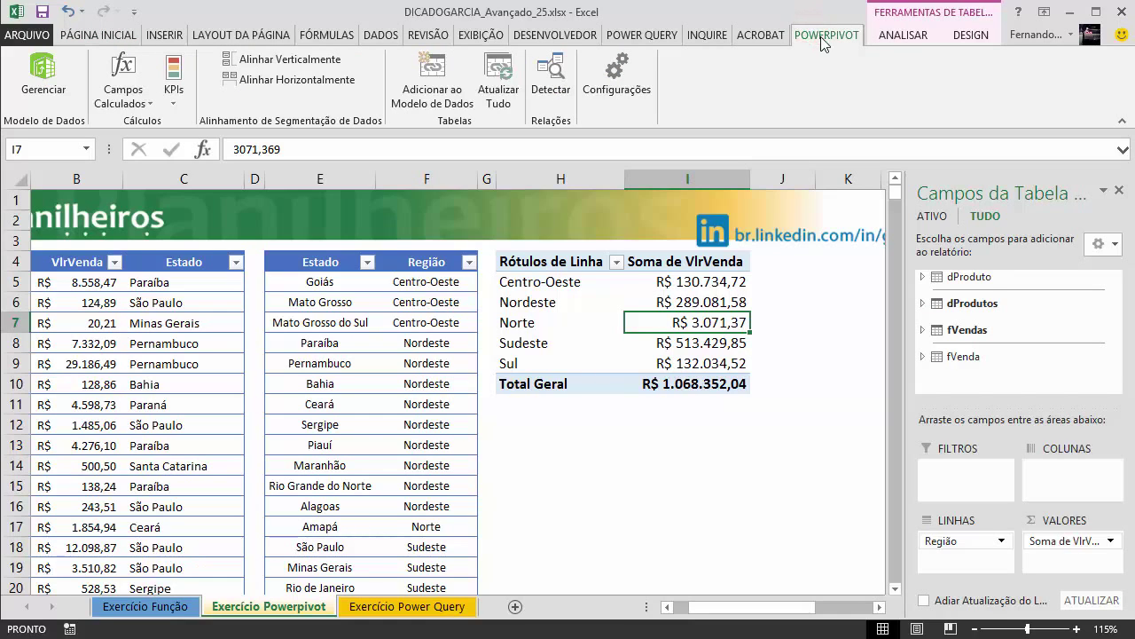
click(44, 84)
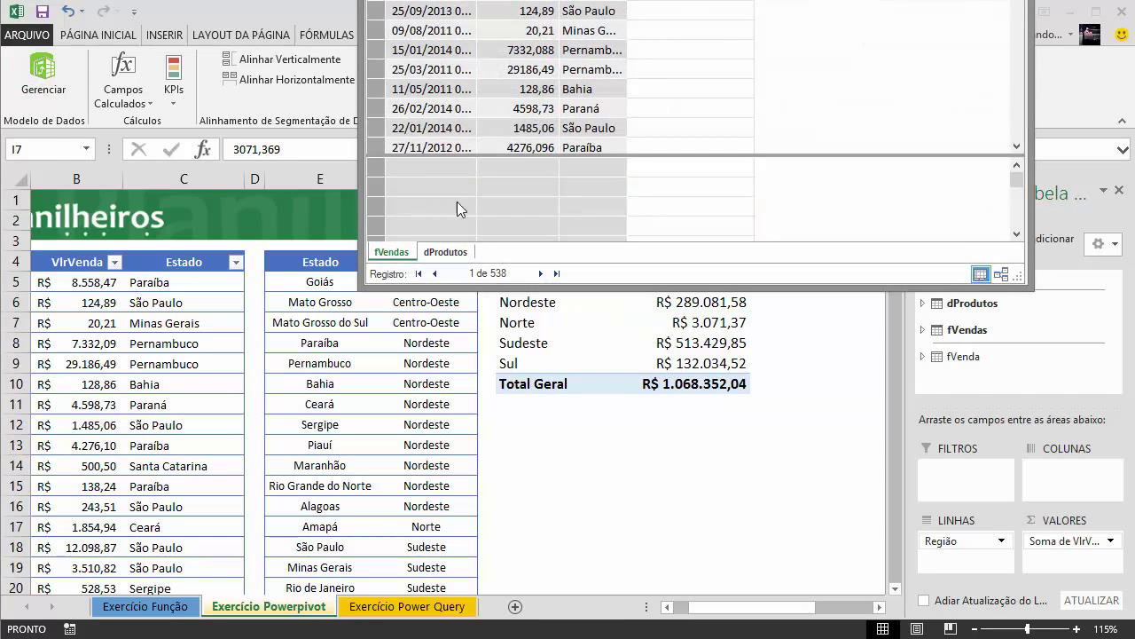
drag(674, 0, 351, 90)
drag(708, 305, 994, 301)
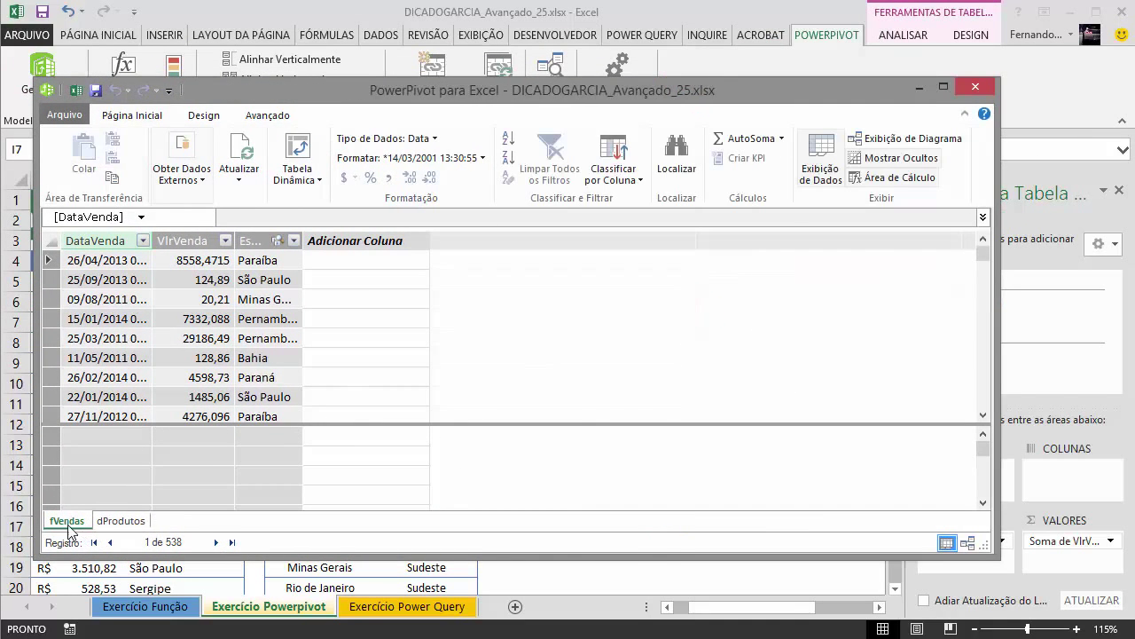
click(121, 521)
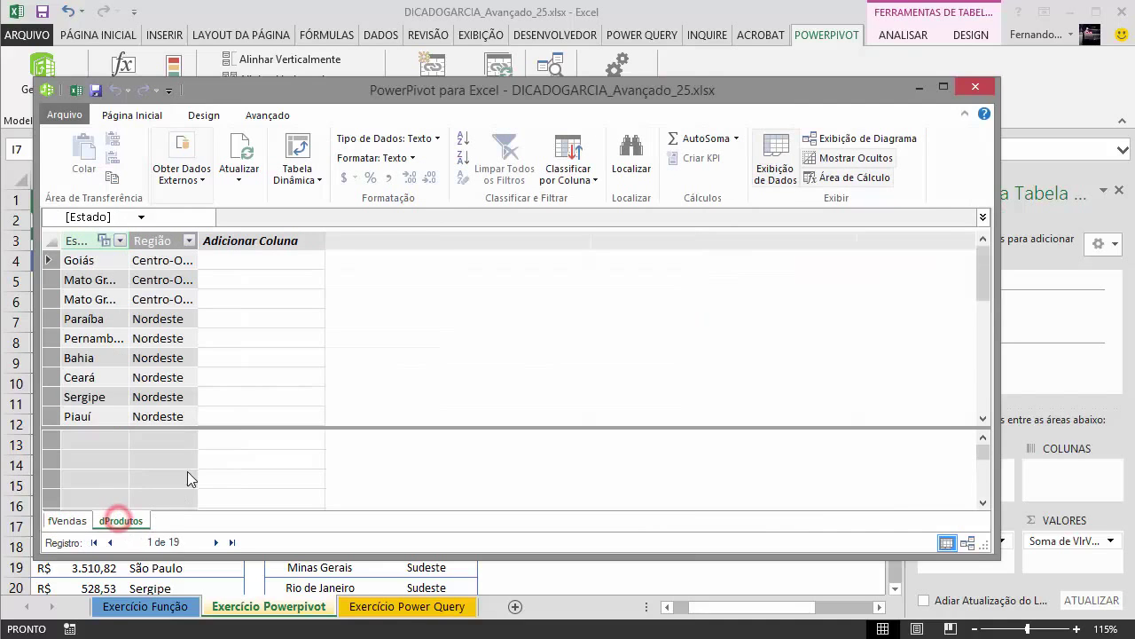
Step: Show the Data Model as a diagram, place dProdutos beside fVendas and select the relationship between them
click(968, 551)
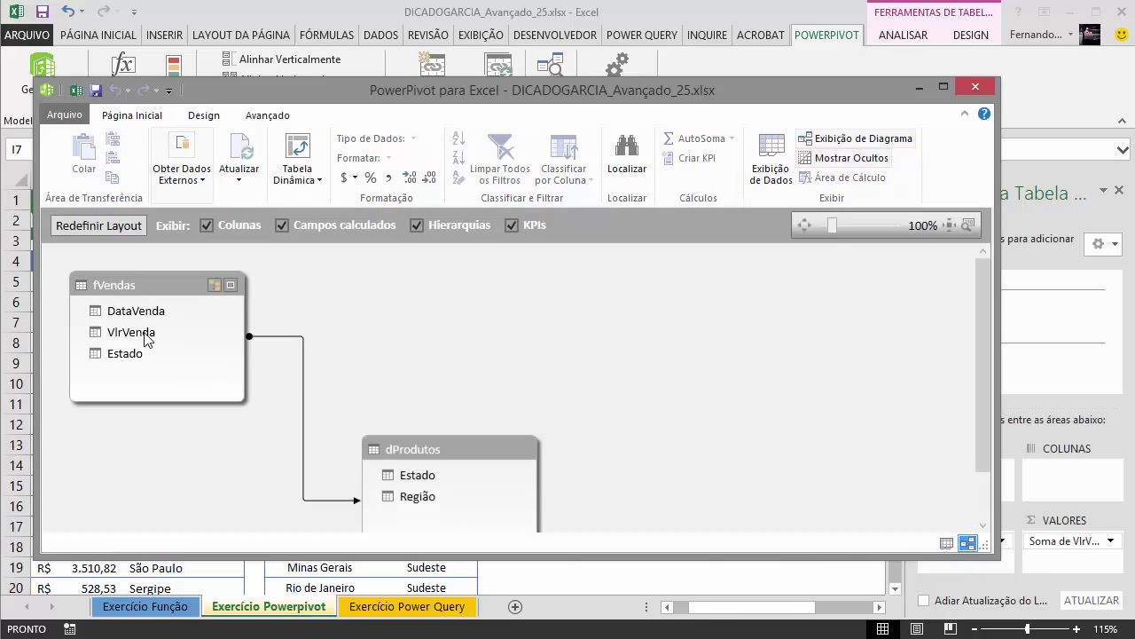
drag(451, 448, 450, 303)
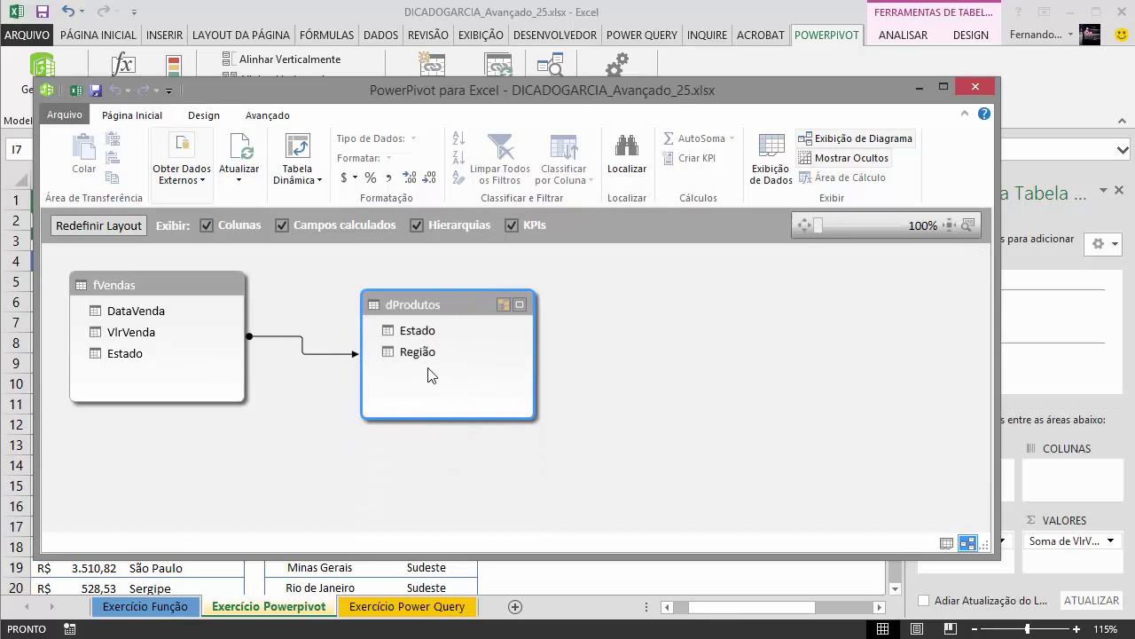
click(304, 343)
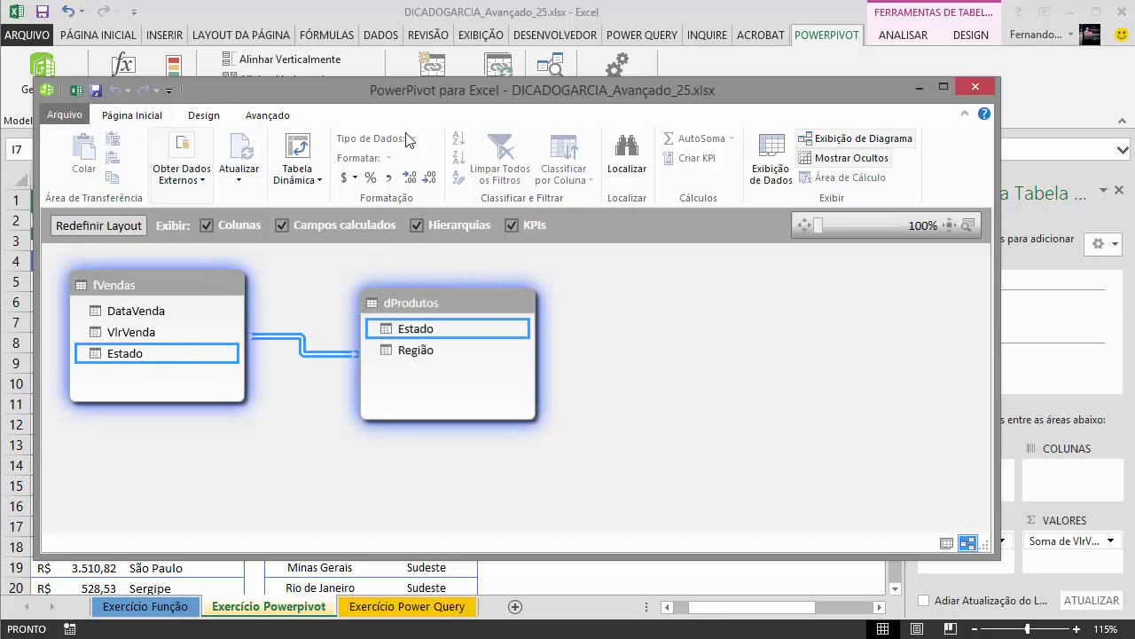
Step: Narrow the PowerPivot window to uncover the PivotTable, and delete the relationship between fVendas and dProdutos
drag(997, 174, 597, 190)
drag(415, 109, 369, 92)
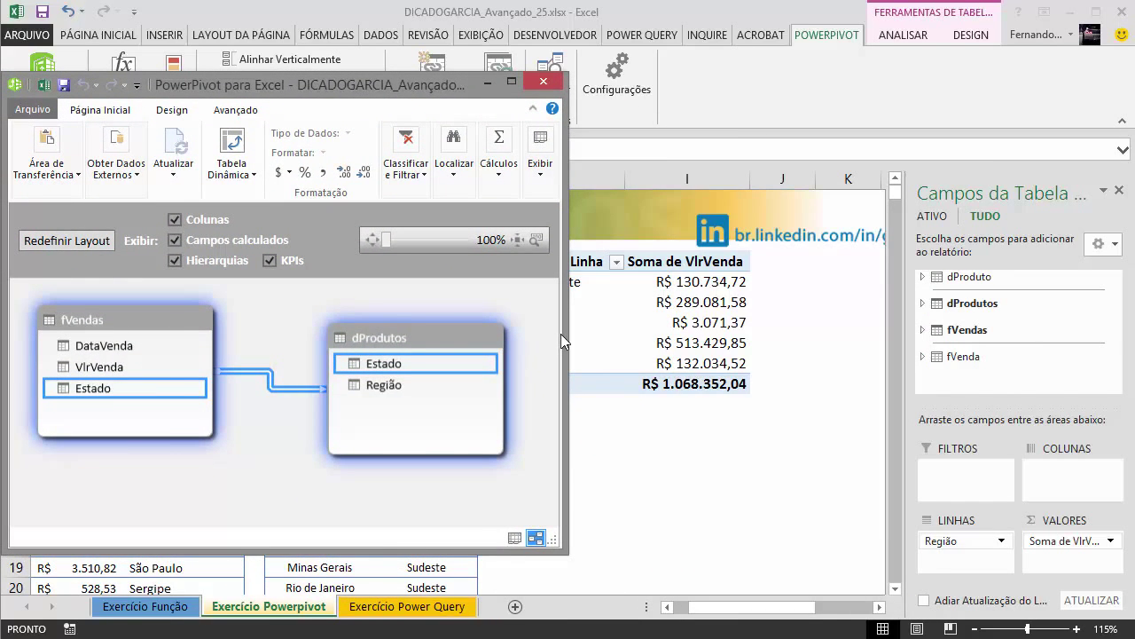
drag(567, 330, 480, 331)
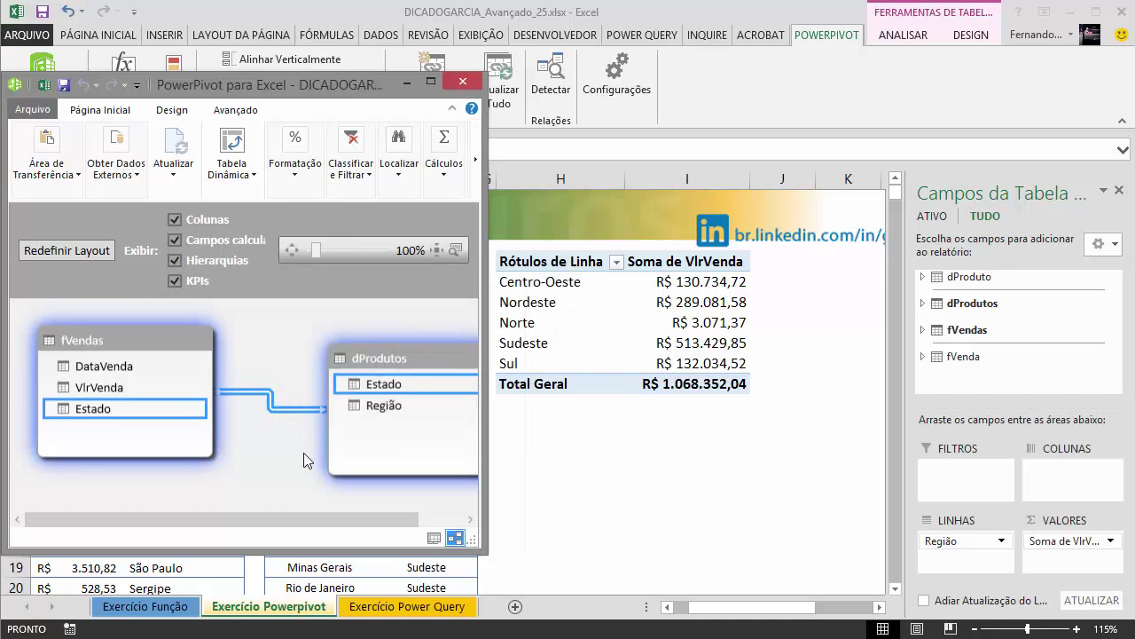
key(Delete)
click(209, 341)
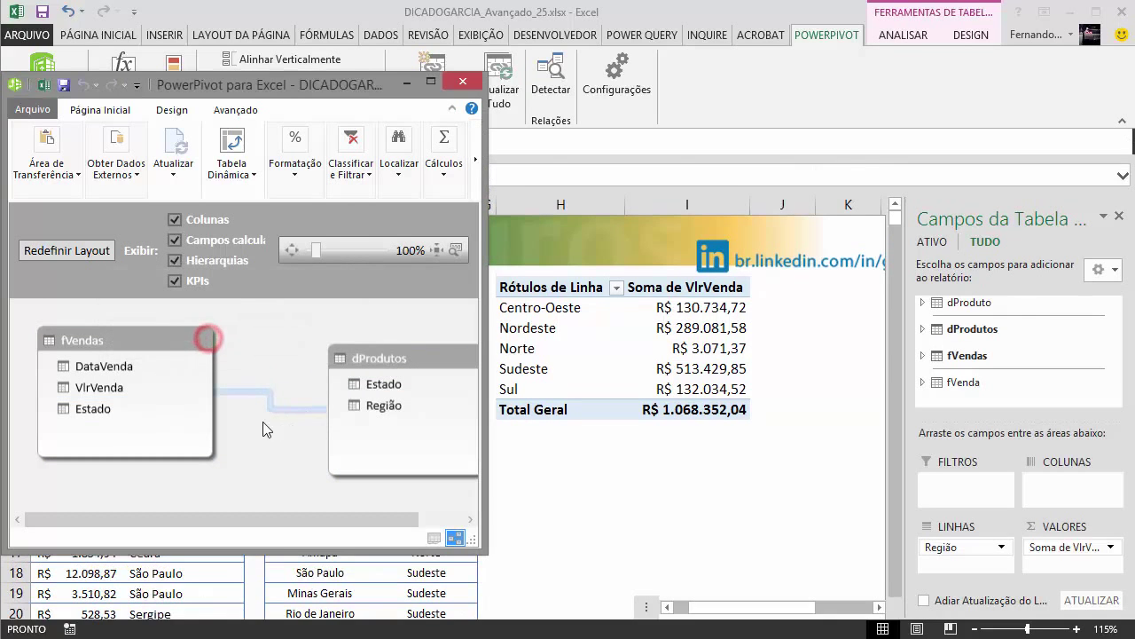
click(574, 457)
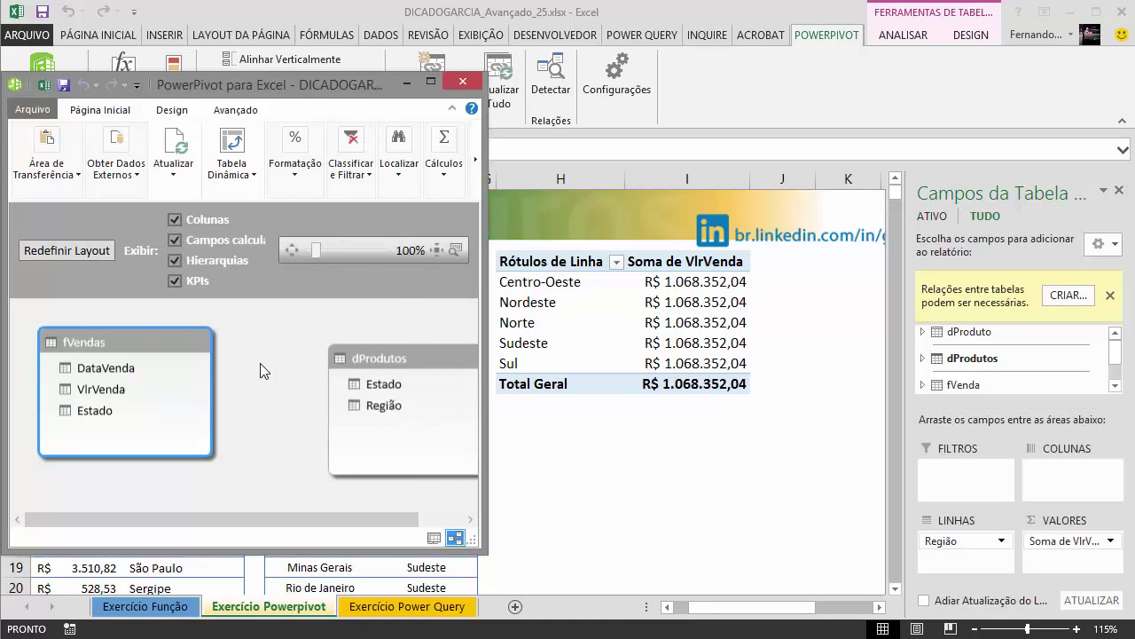
Step: Relate Estado in fVendas to Estado in dProdutos in the diagram and return to the PivotTable worksheet
drag(94, 411, 393, 399)
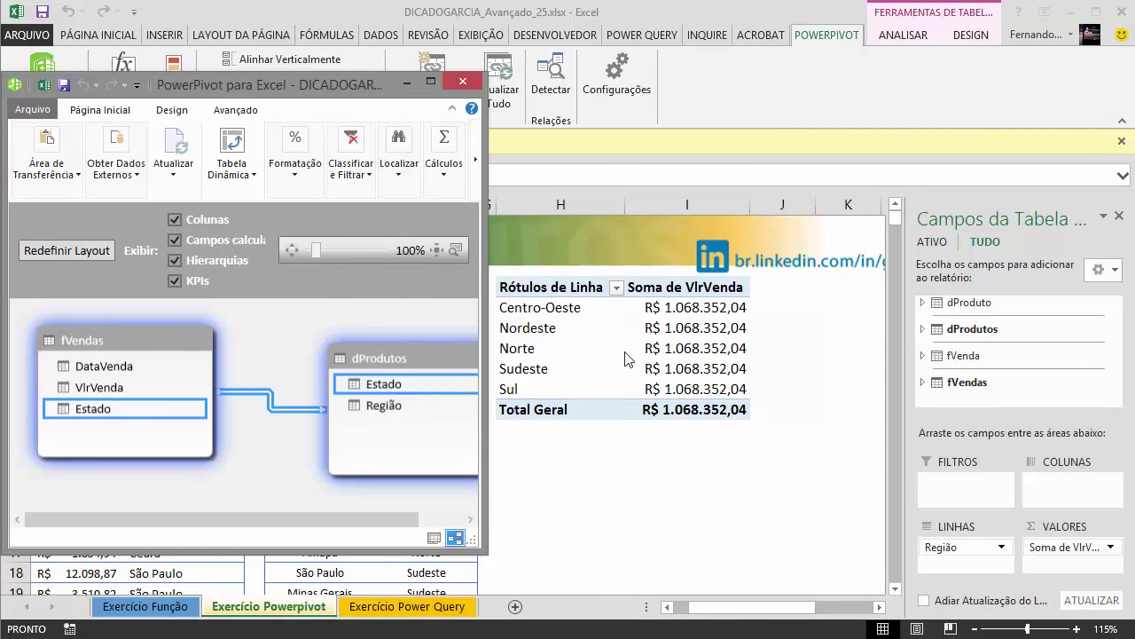
click(812, 329)
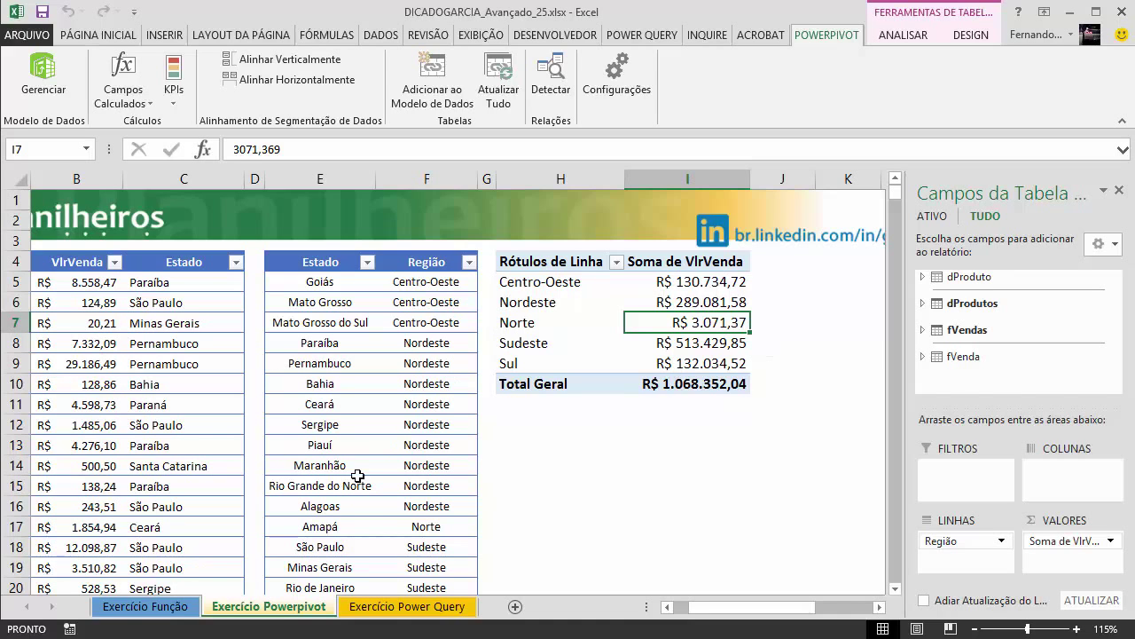
Step: Revisit the Exercício Função and Exercício Powerpivot sheets, ending on the Exercício Power Query sheet
click(146, 607)
click(232, 605)
click(394, 605)
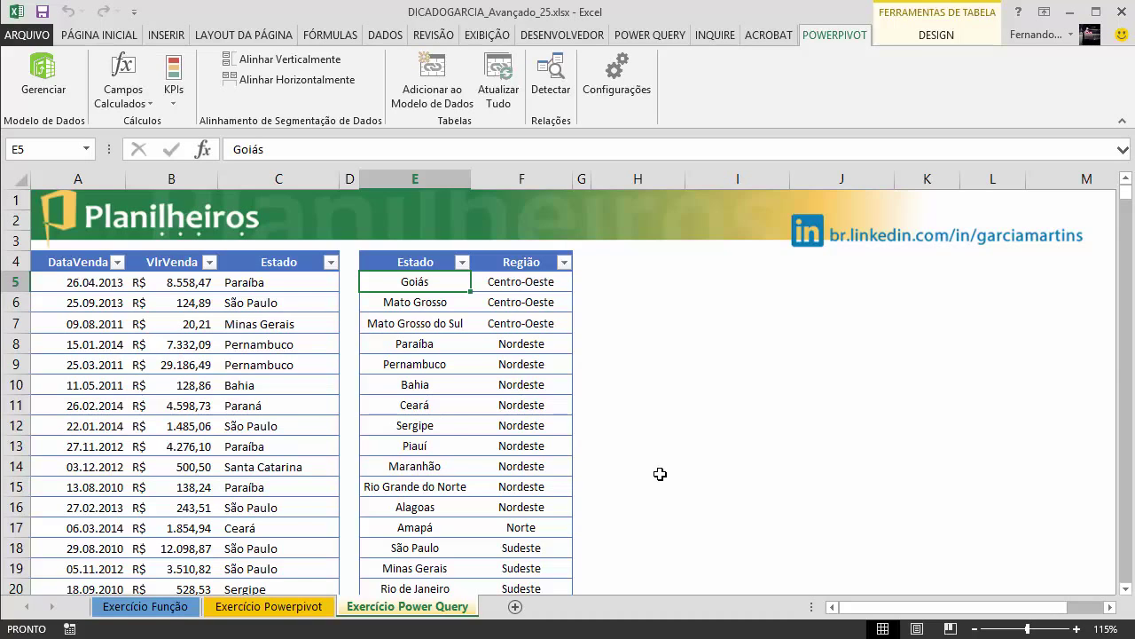
Step: Examine Power Query's file import sources and the sales and state-region tables on the Exercício Power Query sheet
click(639, 29)
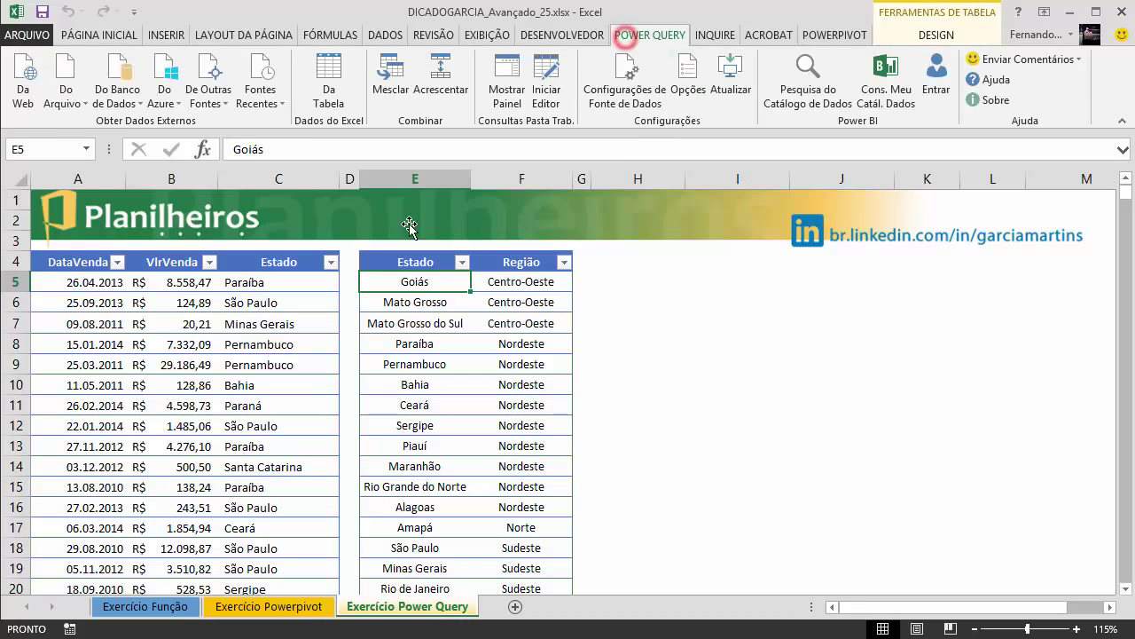
click(63, 98)
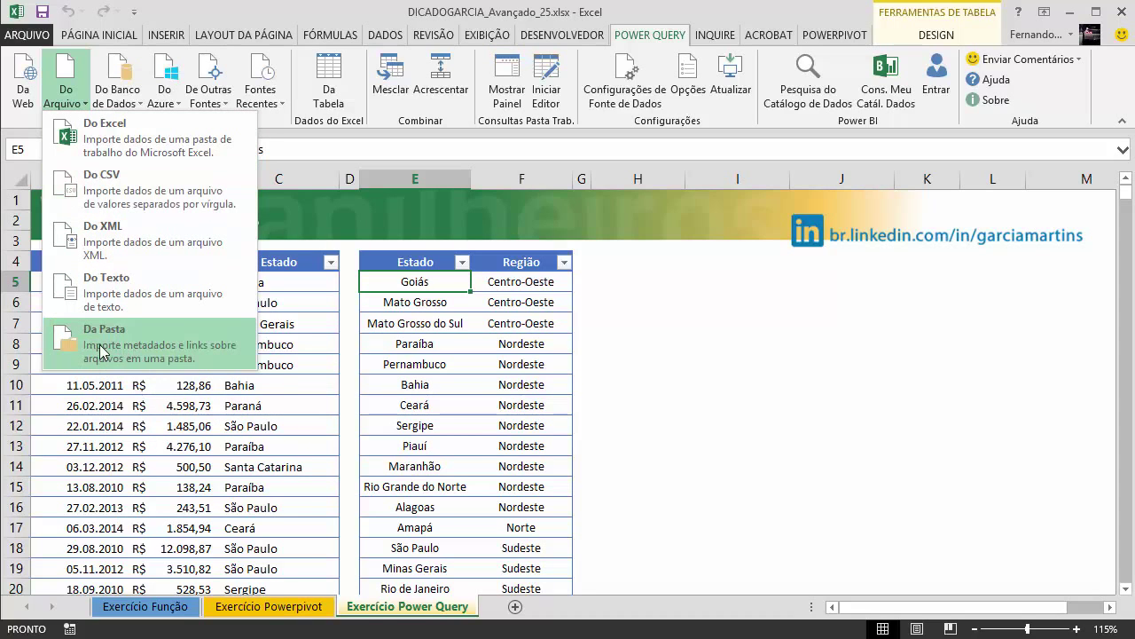
click(730, 405)
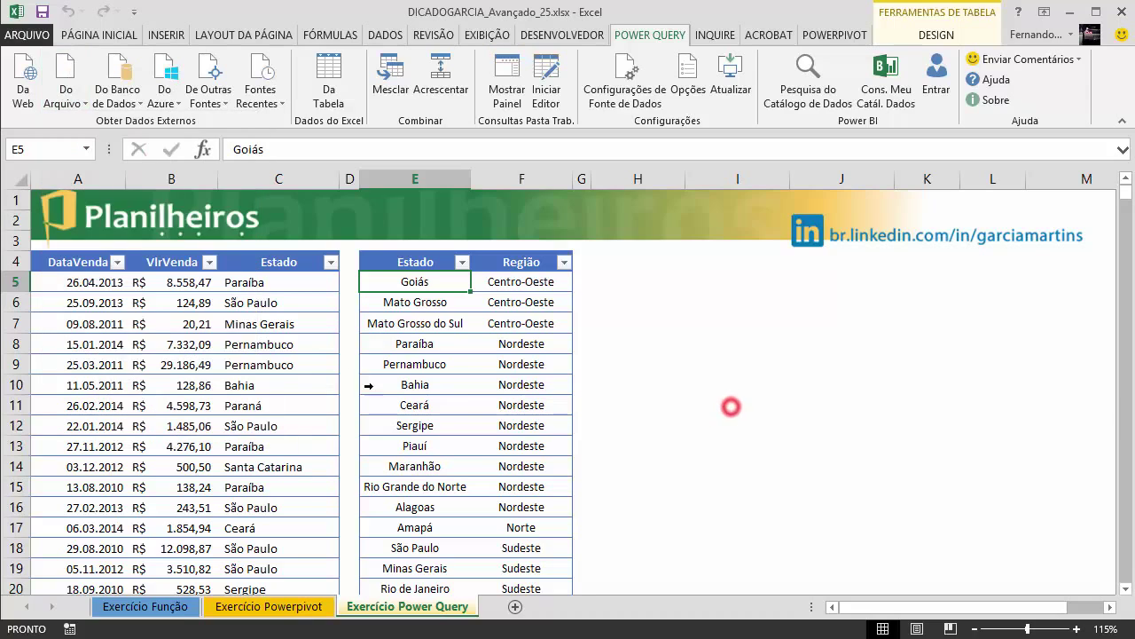
click(142, 301)
click(120, 405)
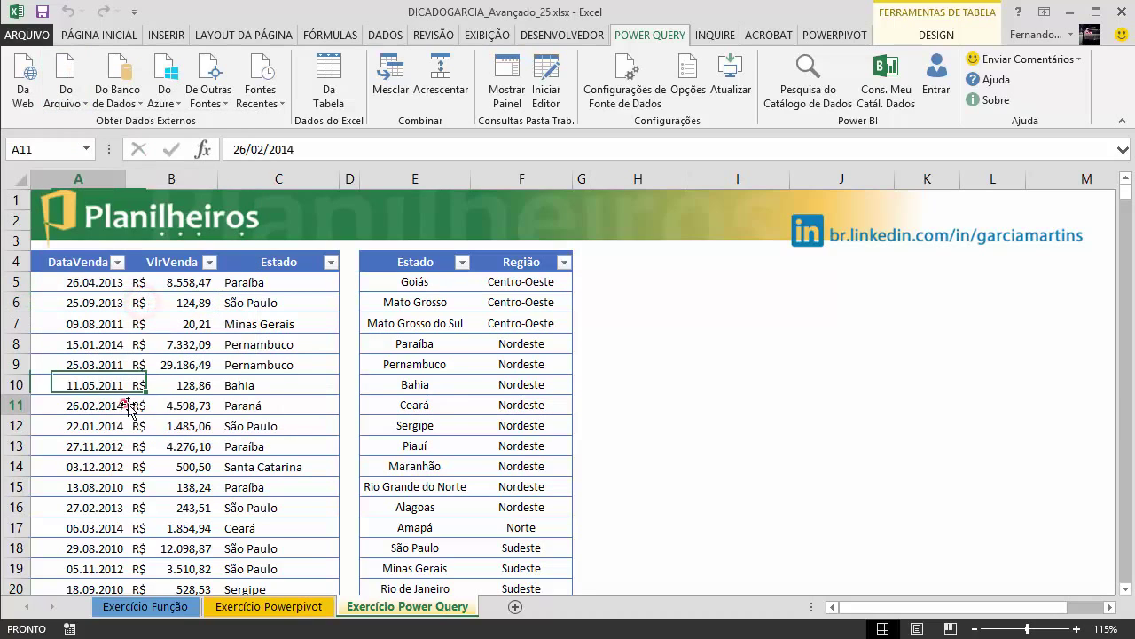
click(436, 364)
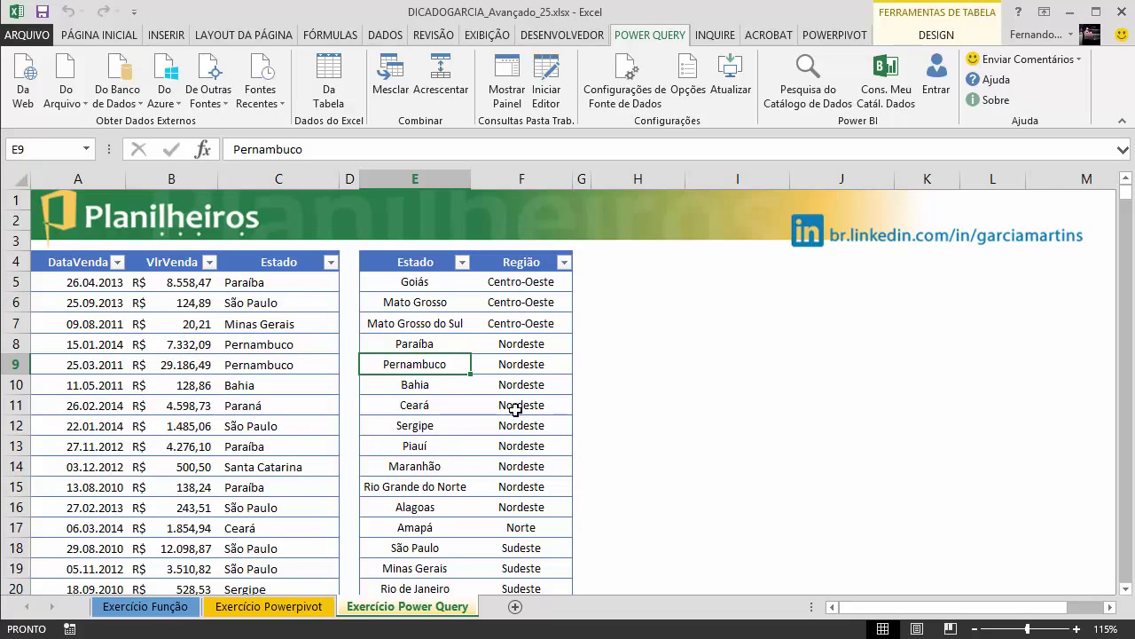
click(435, 390)
click(177, 346)
click(435, 390)
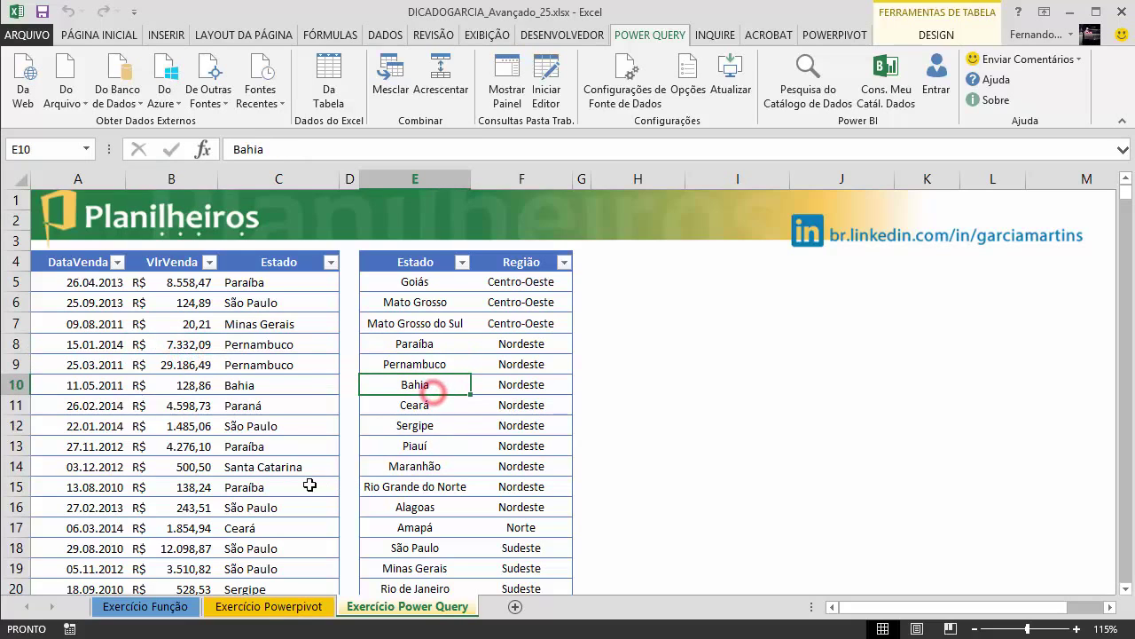
Step: Import the sales table from the worksheet into the Power Query editor and bring the whole editor window into view
click(159, 365)
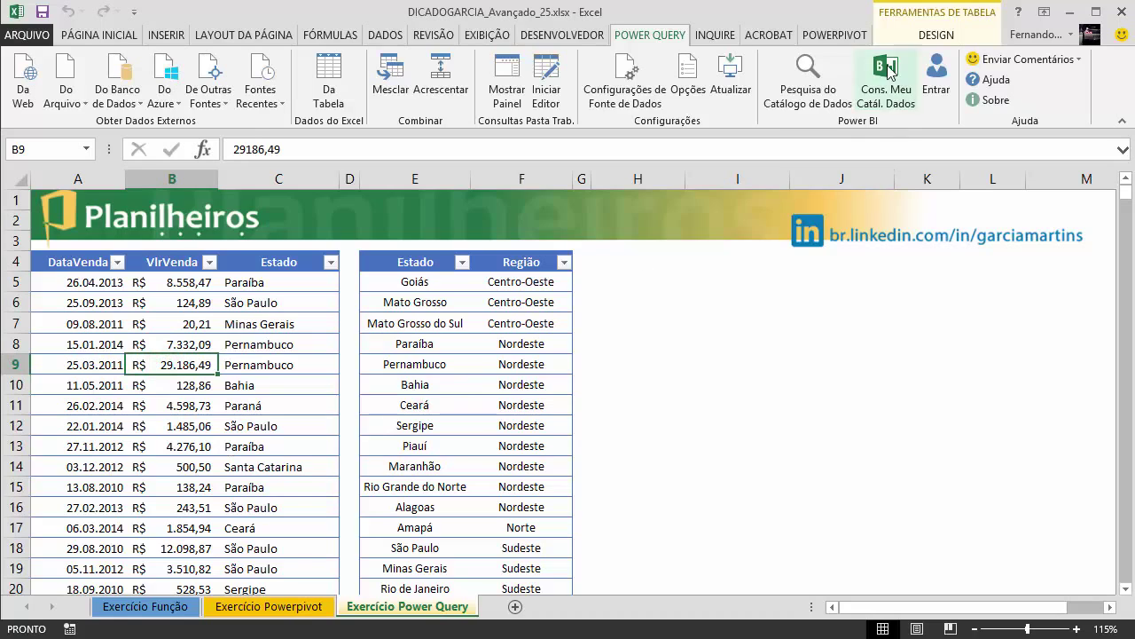
click(328, 92)
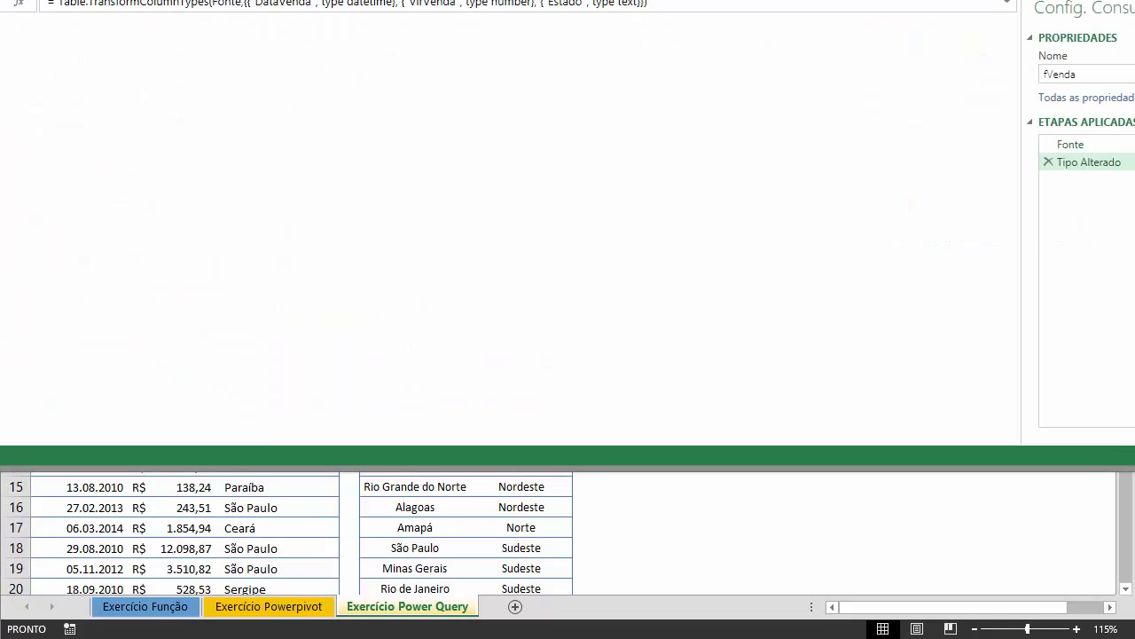
drag(0, 127, 145, 127)
drag(350, 0, 223, 34)
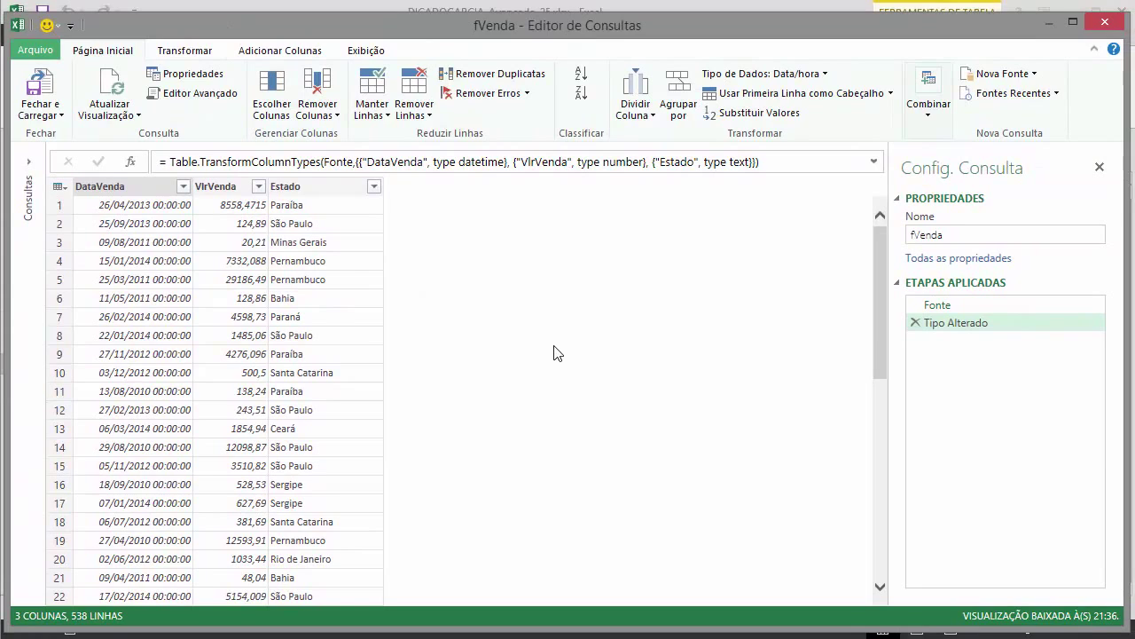
Step: Set the data type of DataVenda to Data and of VlrVenda to Número Decimal in the fVenda query
click(127, 188)
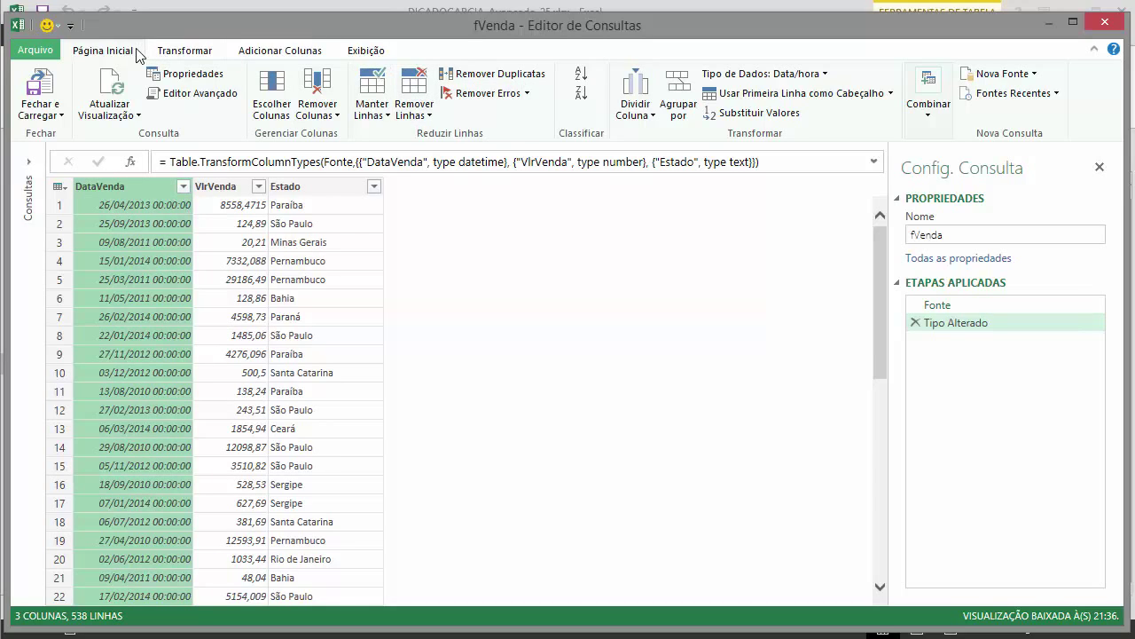
click(805, 74)
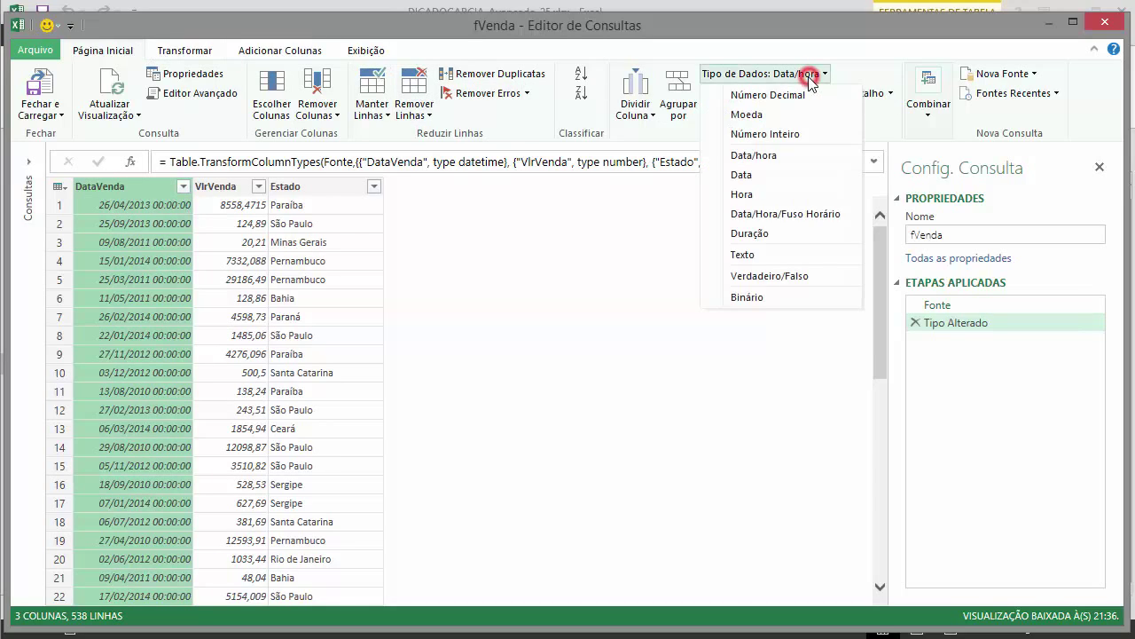
click(761, 182)
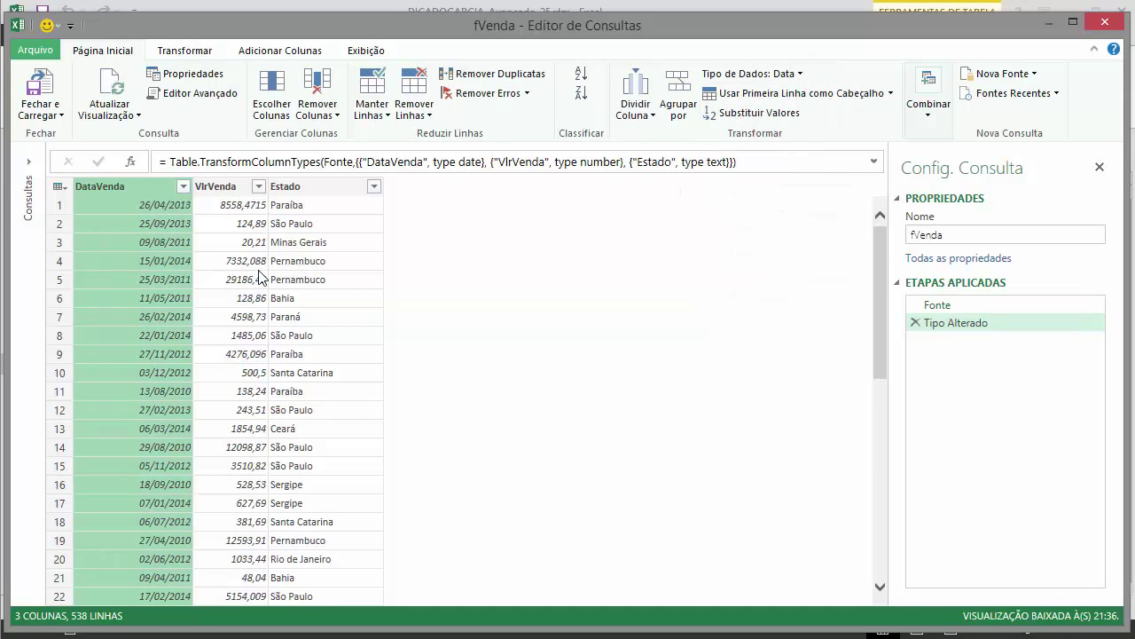
click(233, 192)
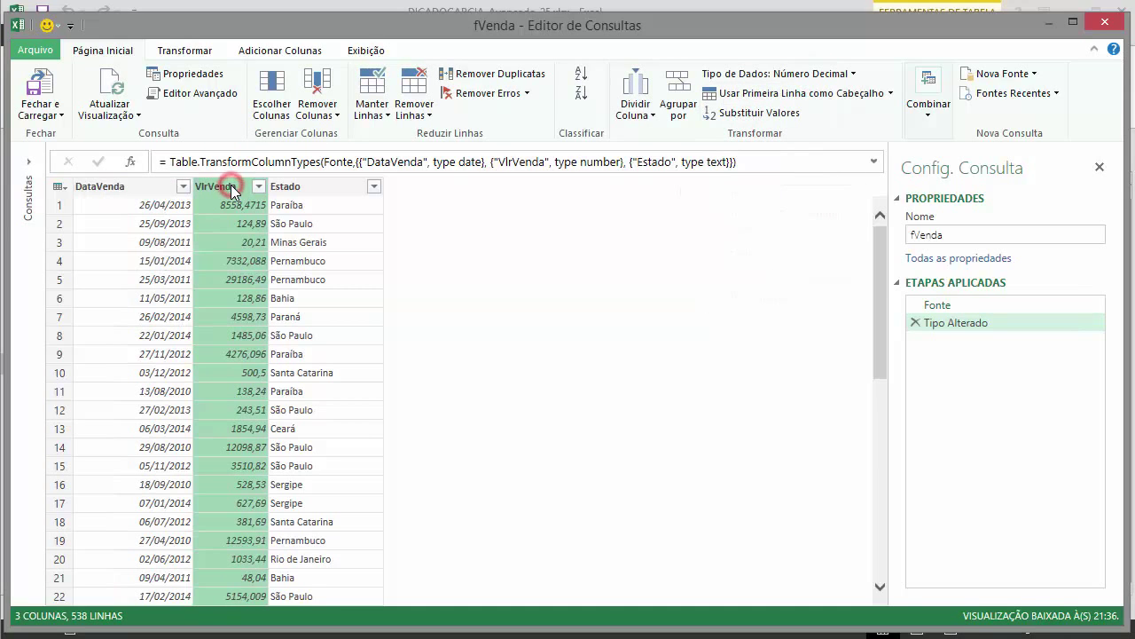
click(802, 76)
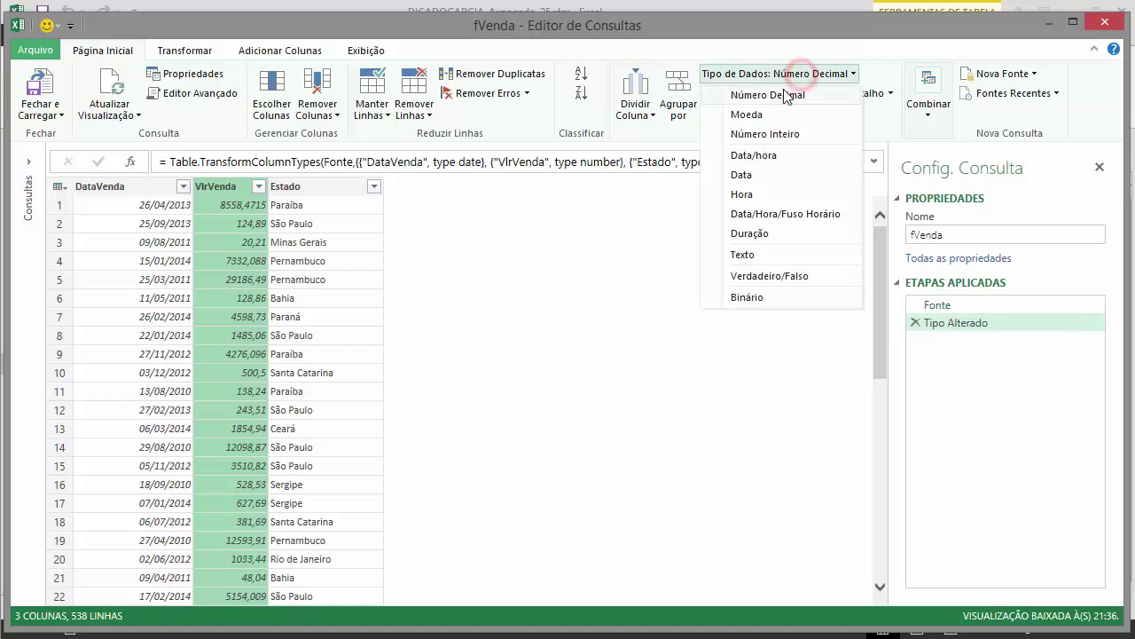
click(768, 94)
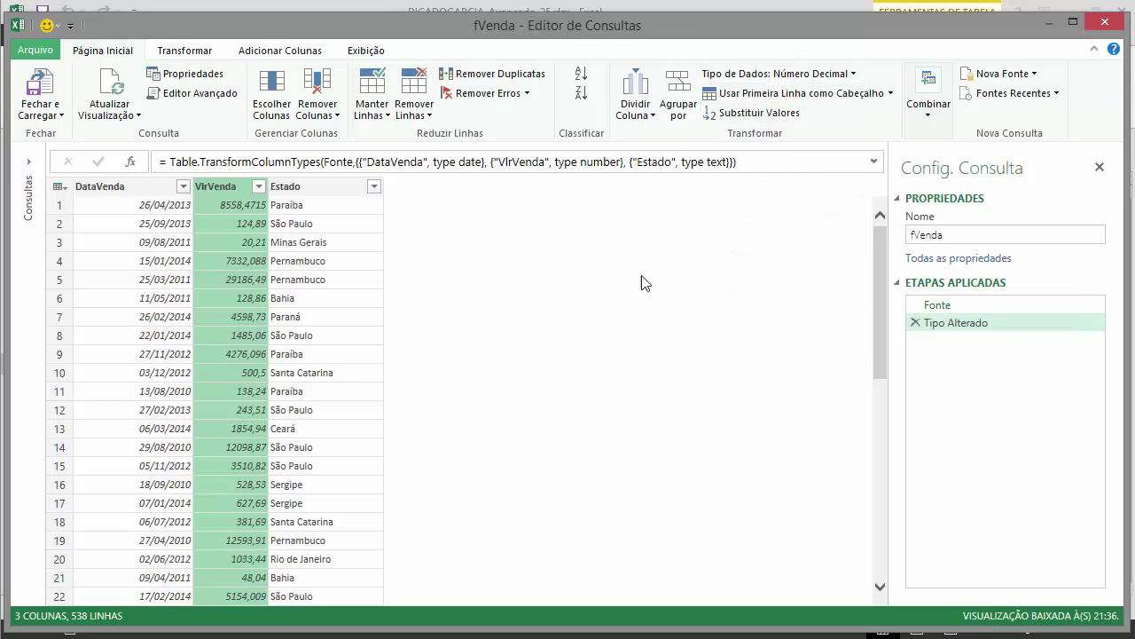
Step: Close the fVenda query and load it to the workbook as Somente Criar Conexão
click(55, 116)
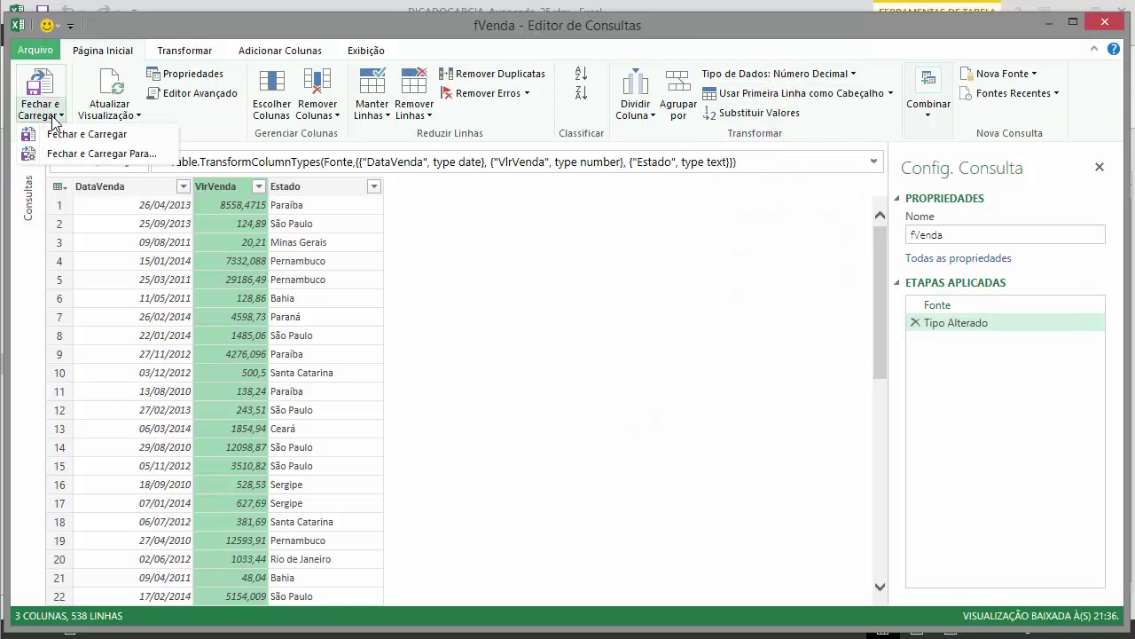
click(110, 157)
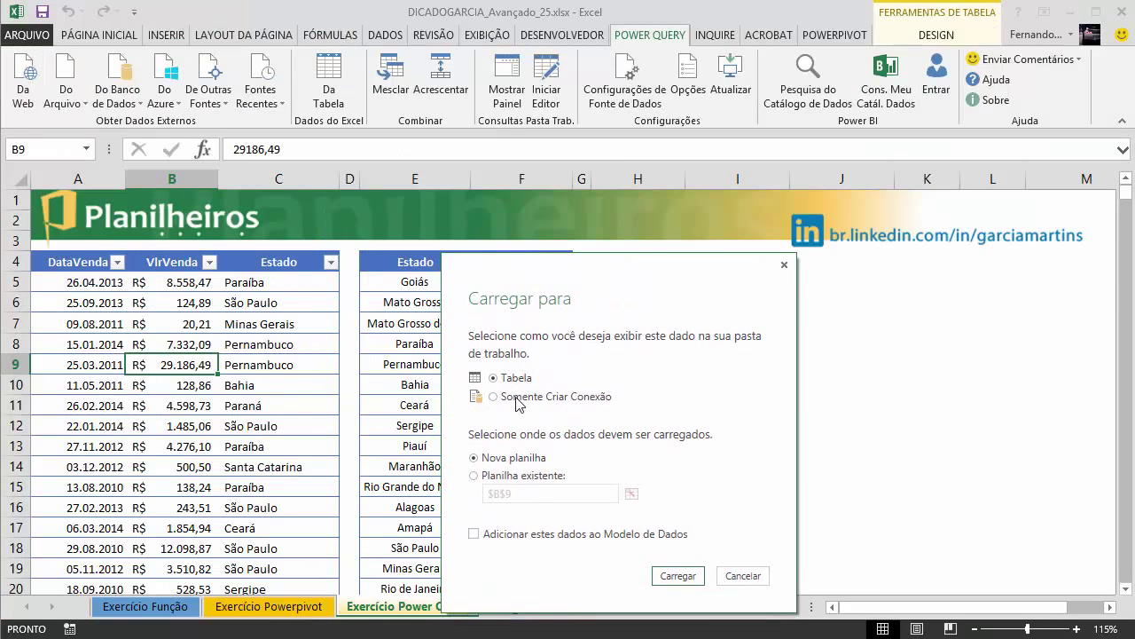
click(519, 399)
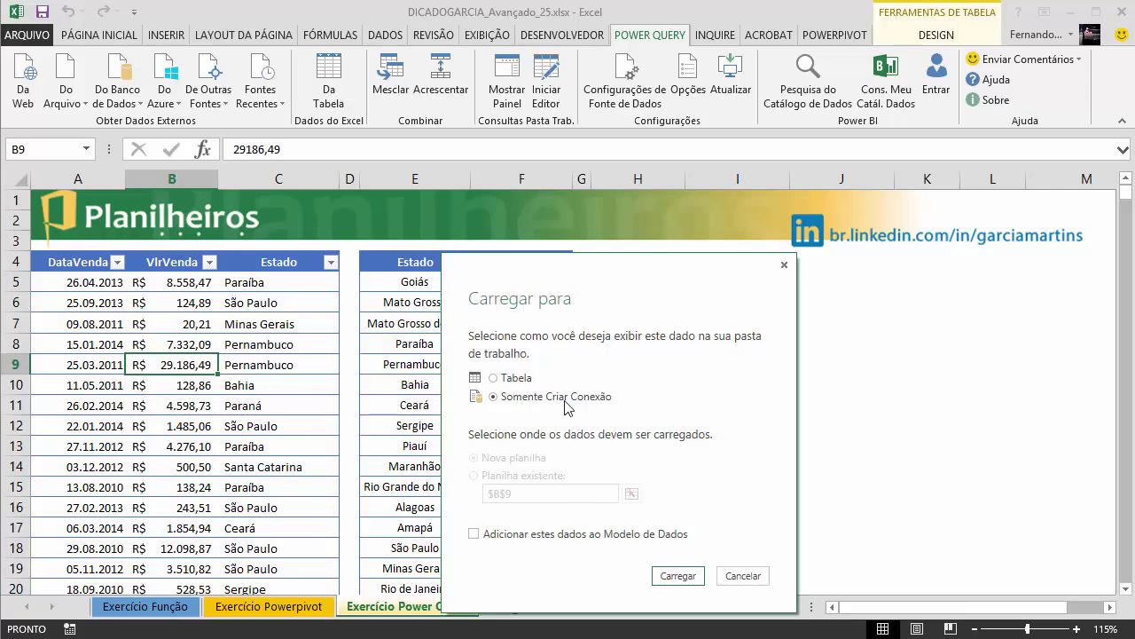
click(679, 581)
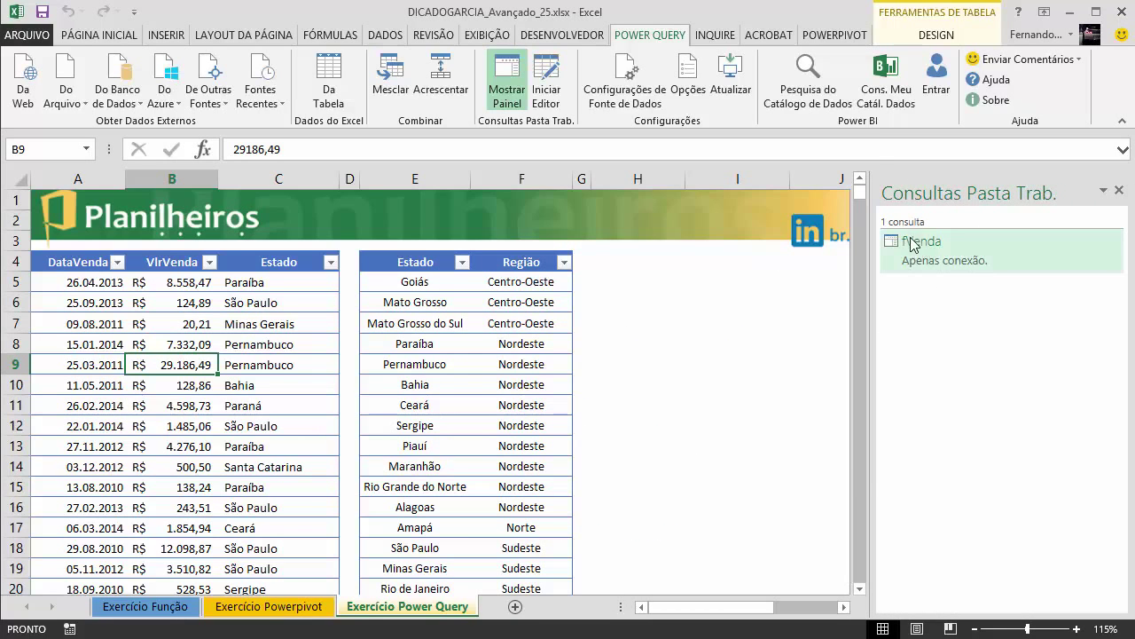
Step: Check the names of both worksheet tables and import the Estado and Região table into the Power Query editor
click(174, 321)
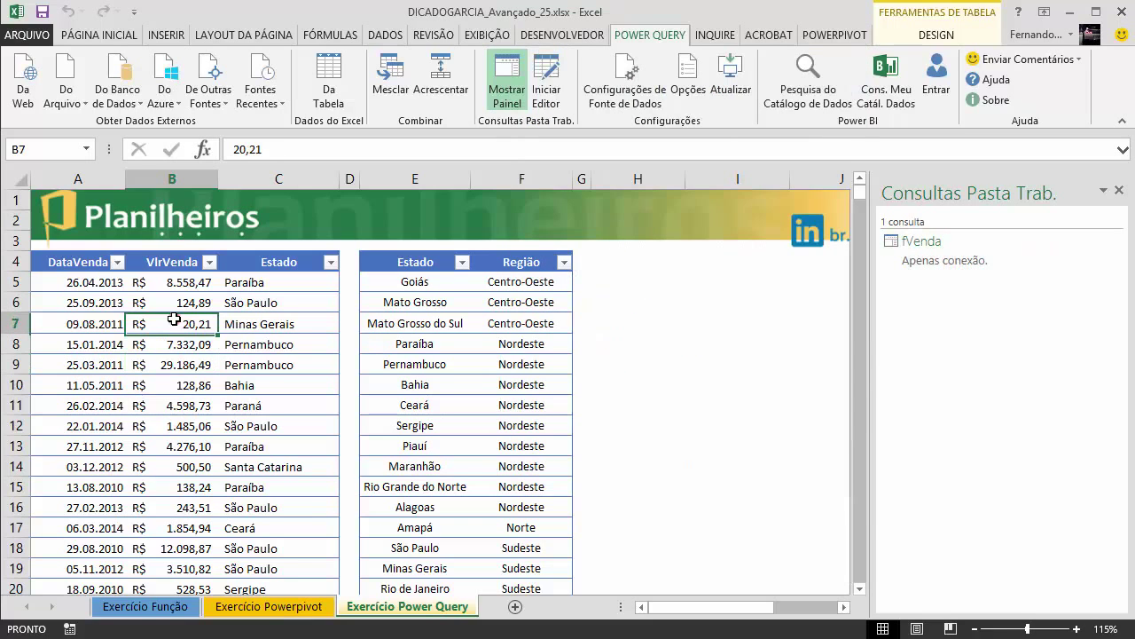
click(936, 35)
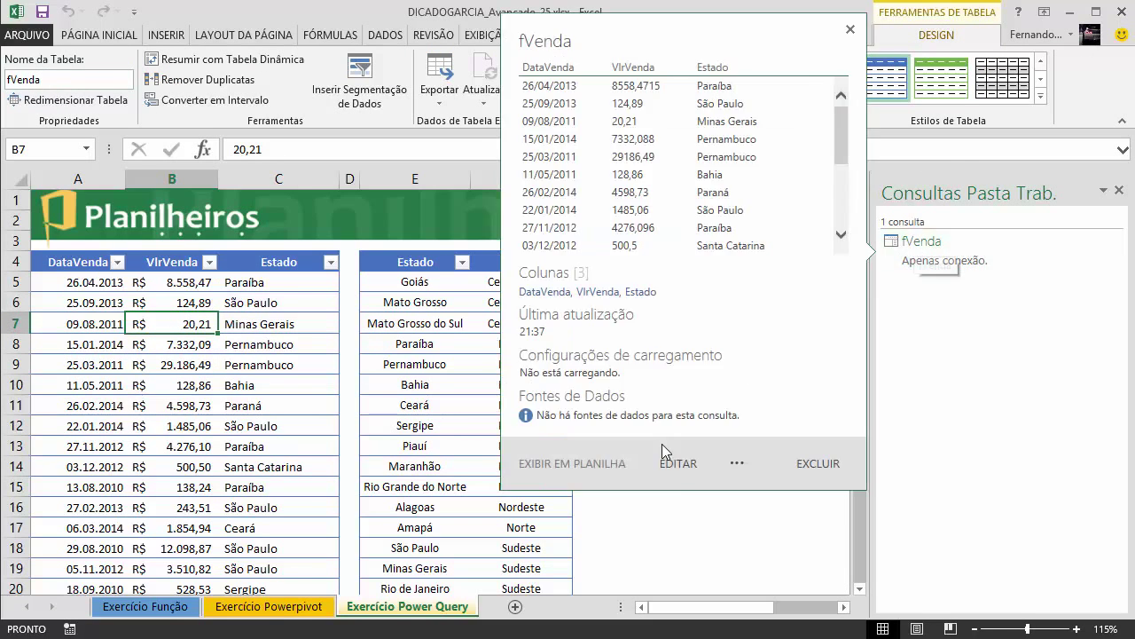
click(415, 305)
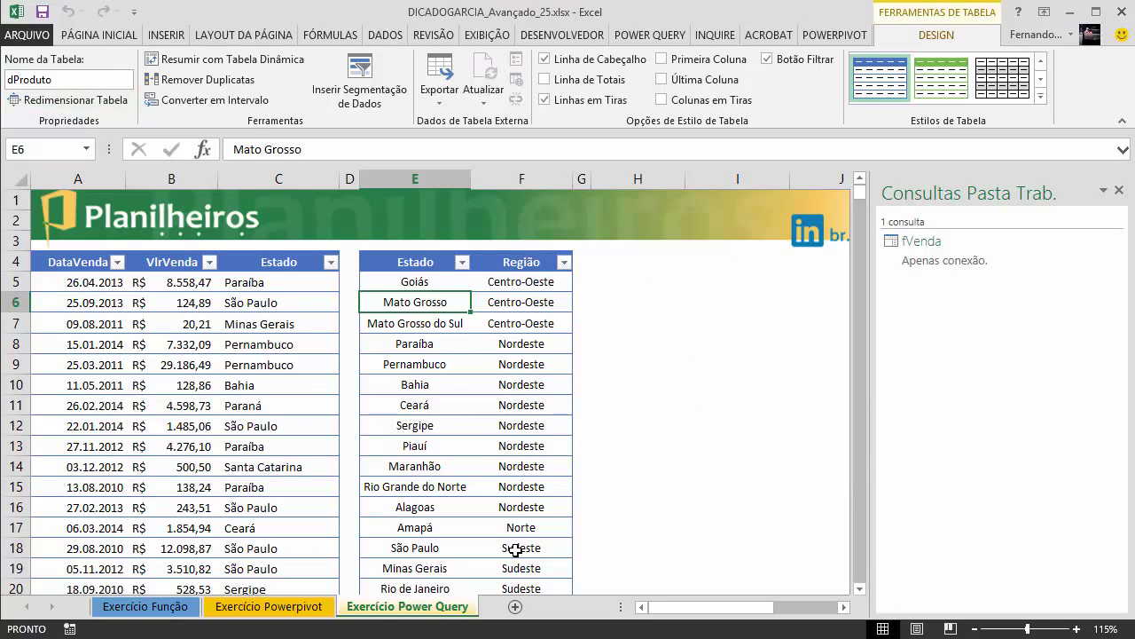
click(494, 345)
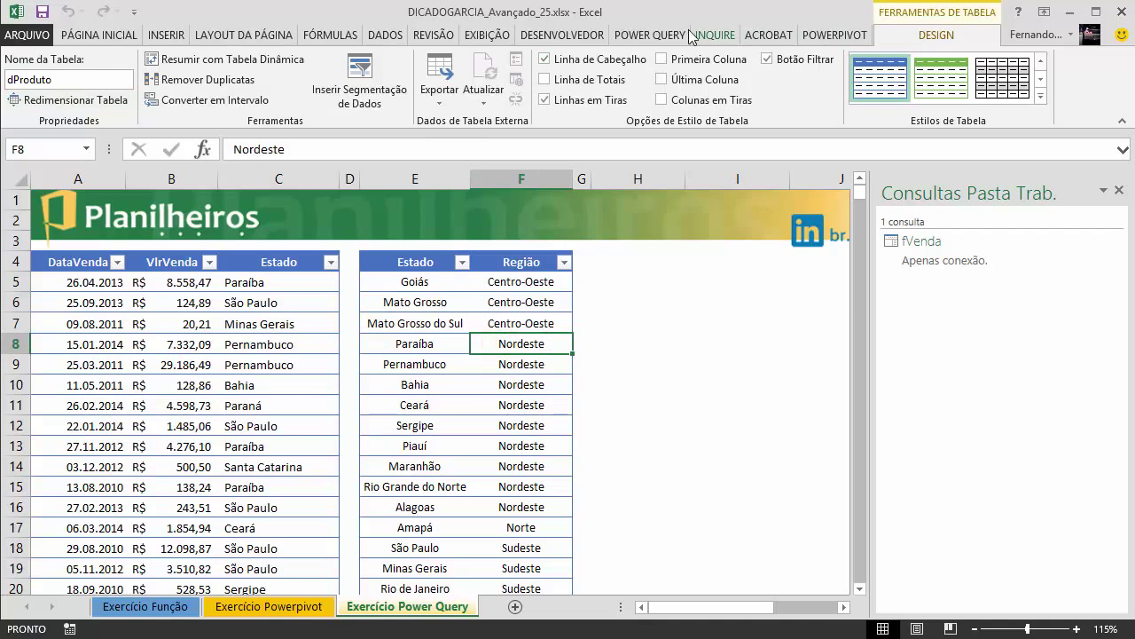
click(648, 35)
click(335, 81)
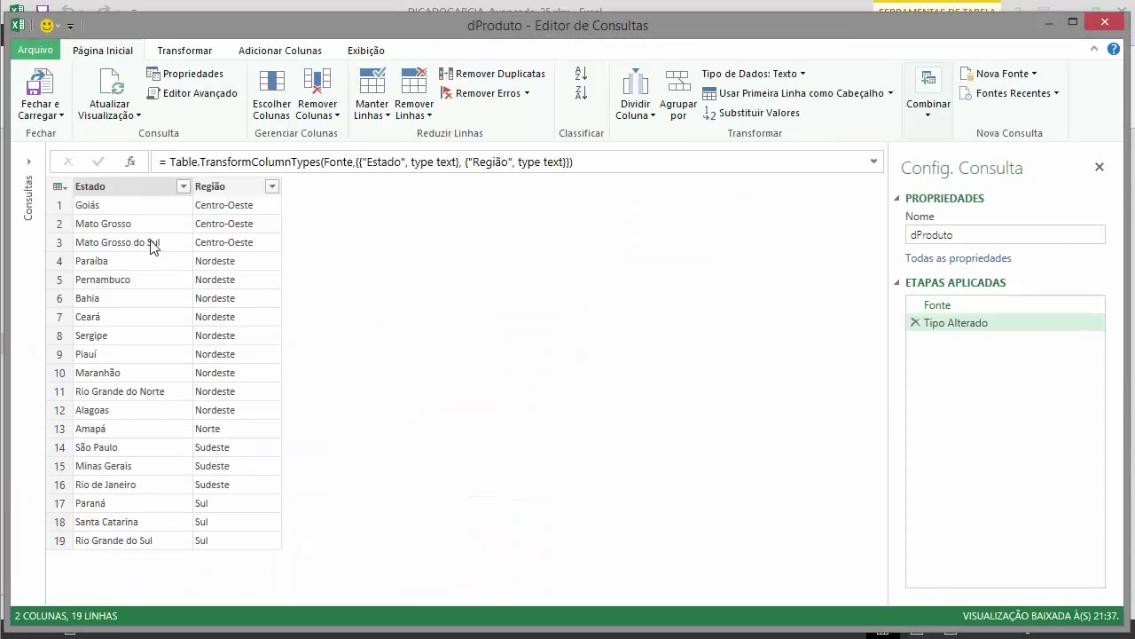
Step: Close the dProduto query and load it to the workbook as Somente Criar Conexão
click(42, 110)
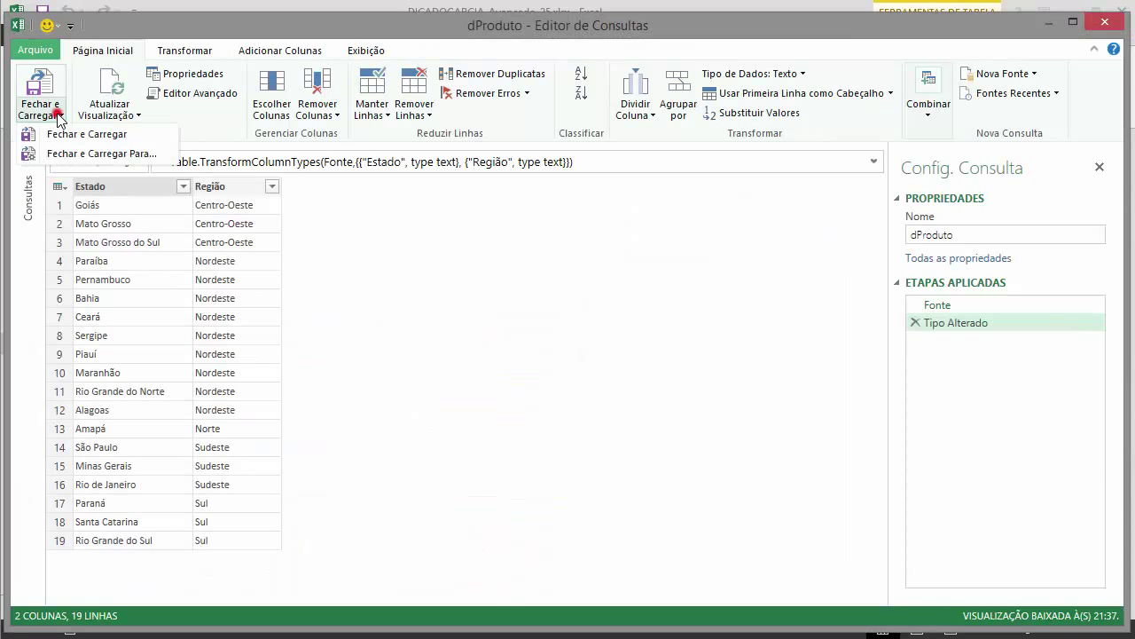
click(108, 156)
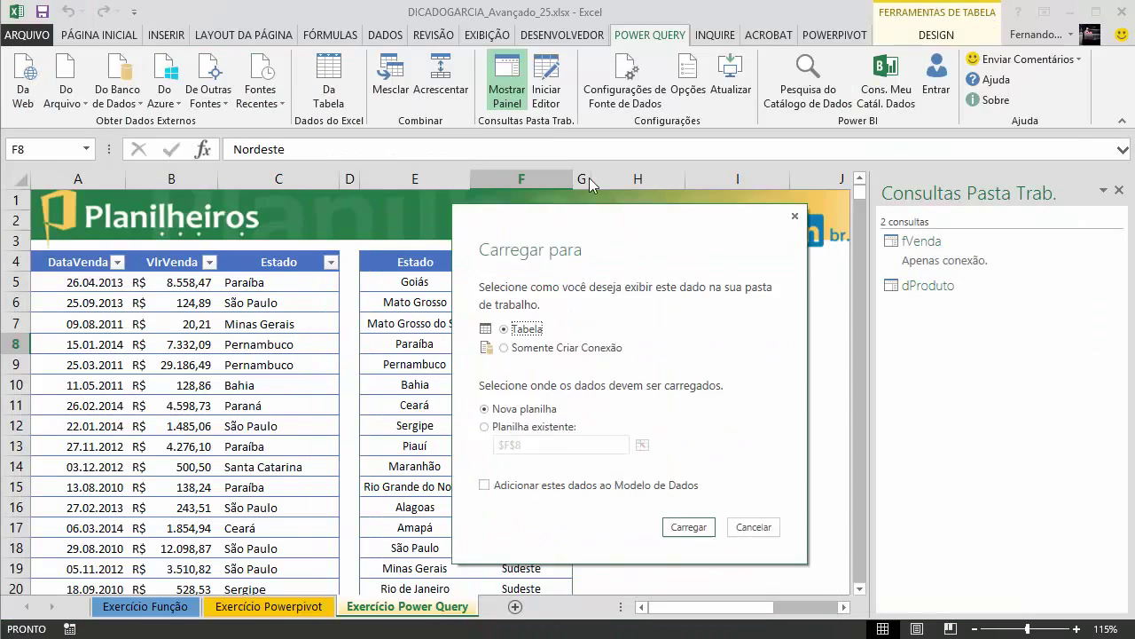
click(493, 293)
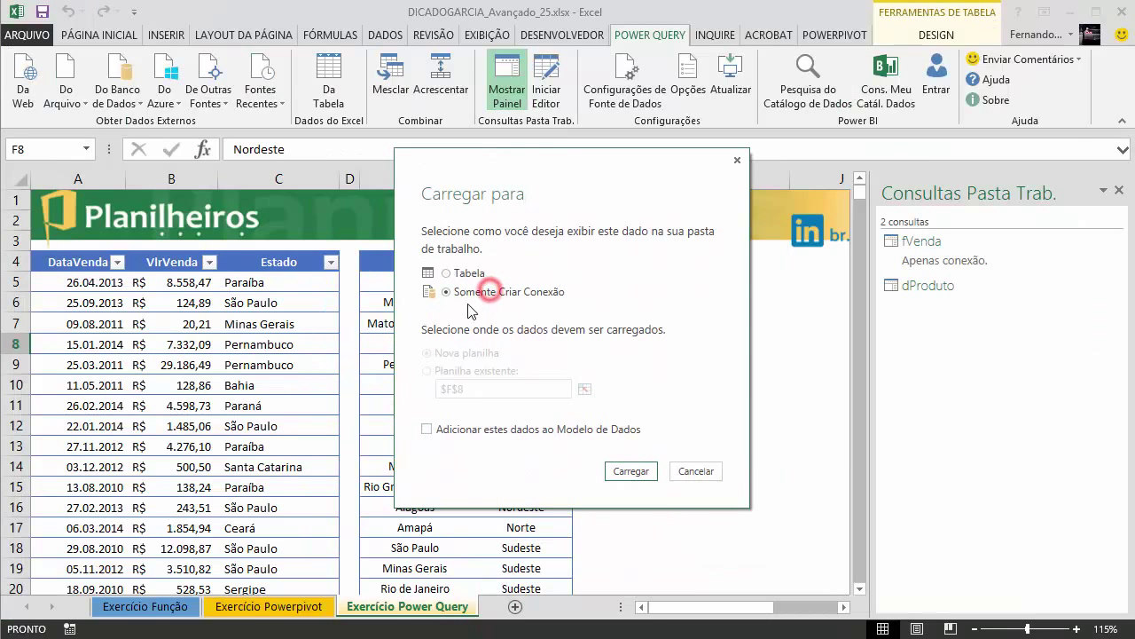
click(628, 474)
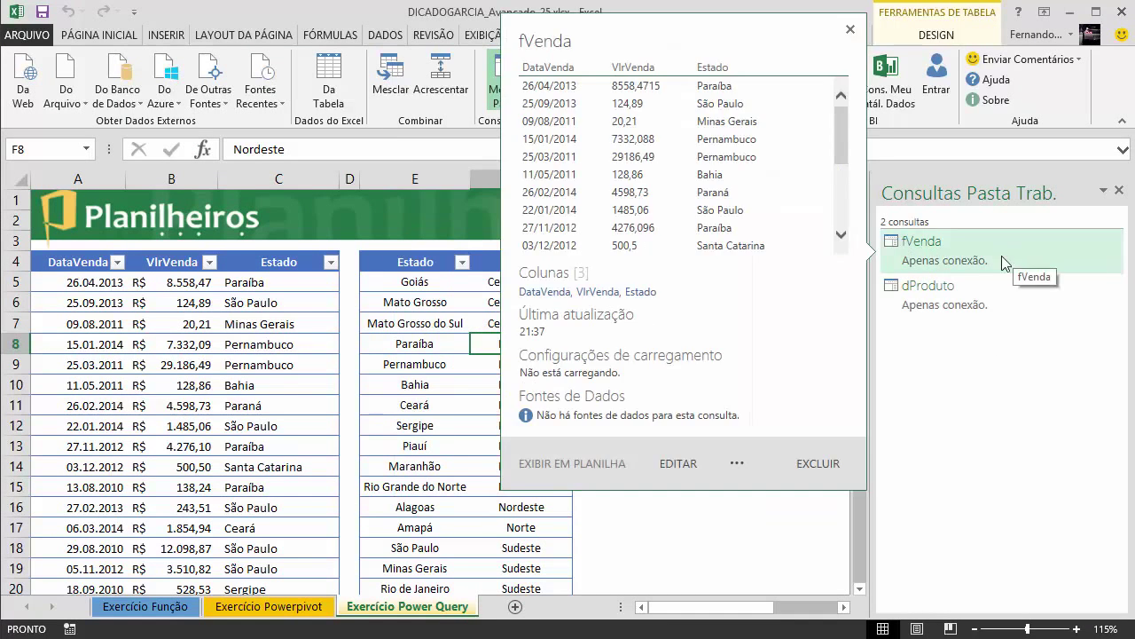
mouse_move(970, 300)
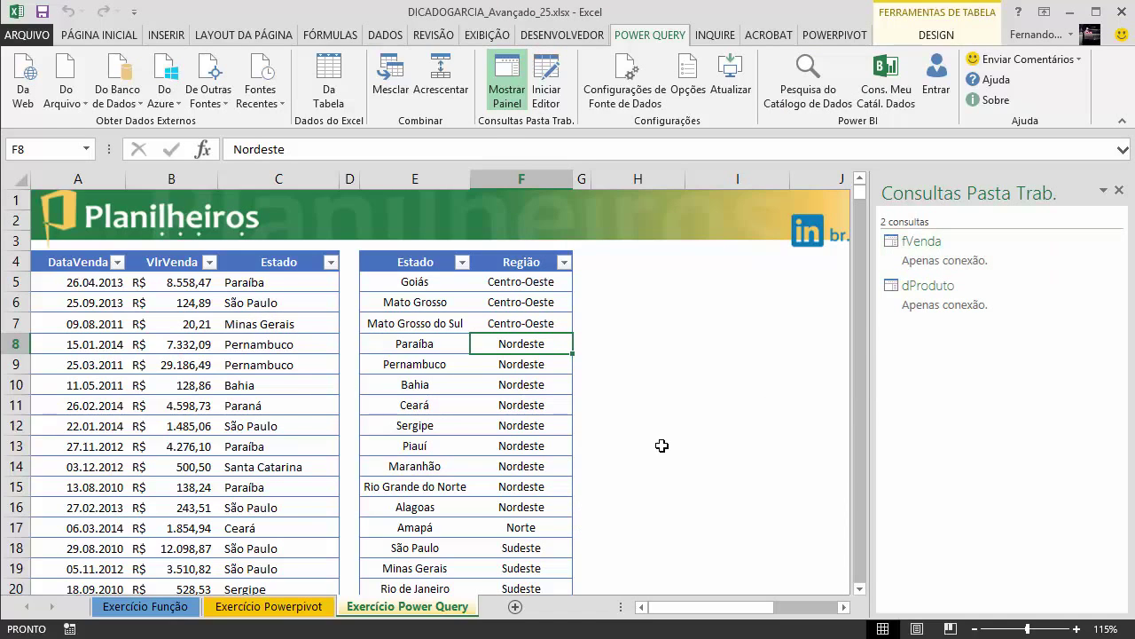
Step: Review the Exercício Powerpivot and Exercício Função sheets and return to the Exercício Power Query sheet
click(284, 607)
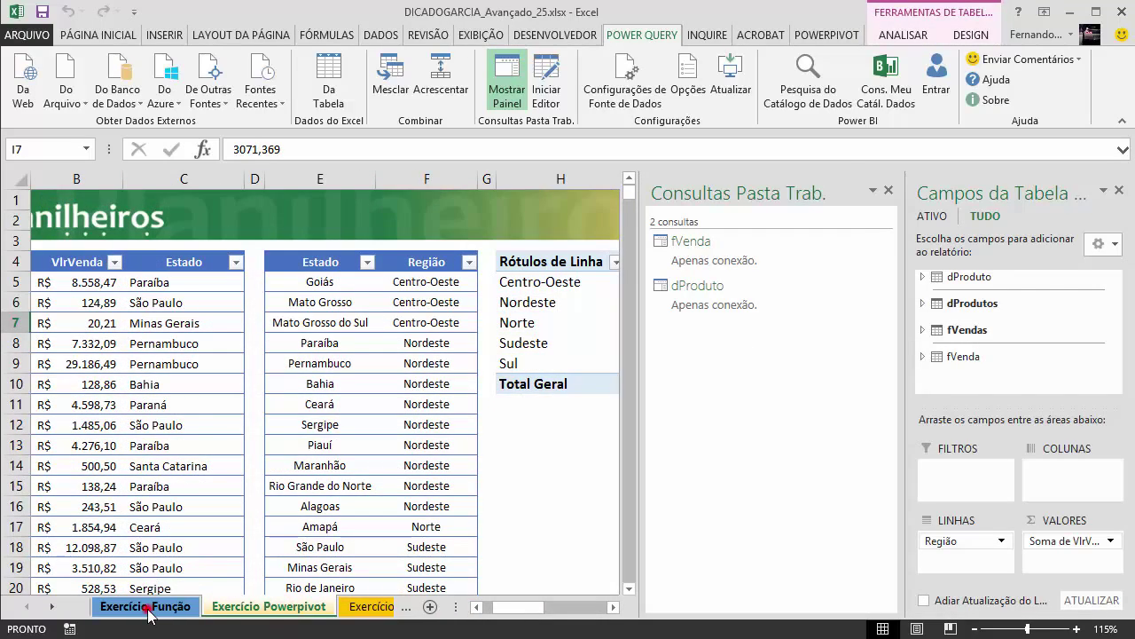
click(147, 607)
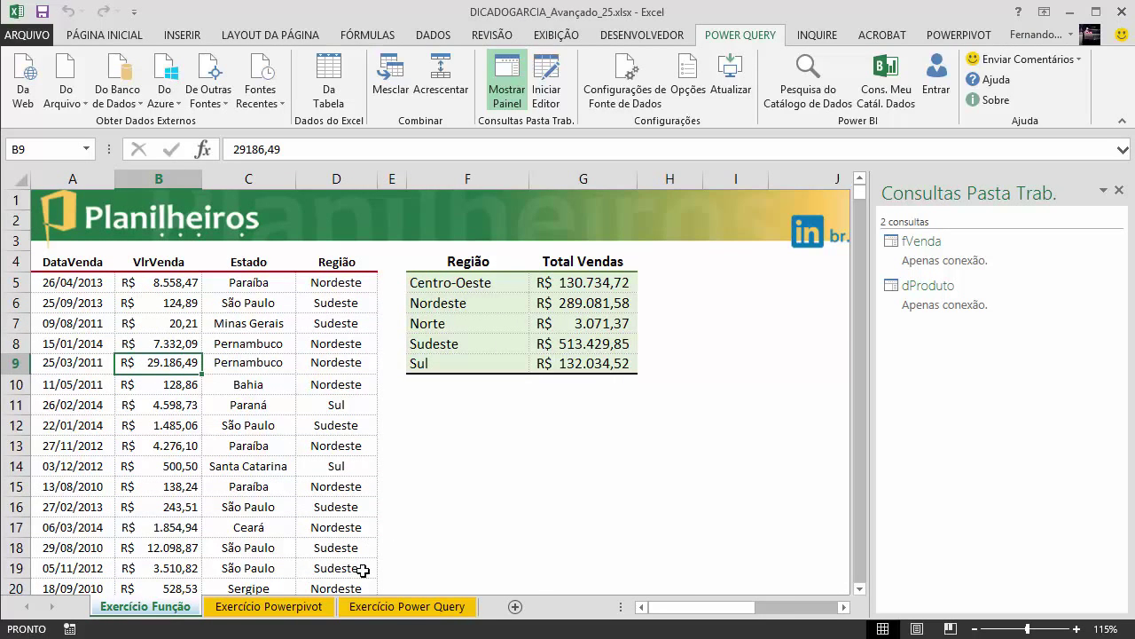
click(396, 608)
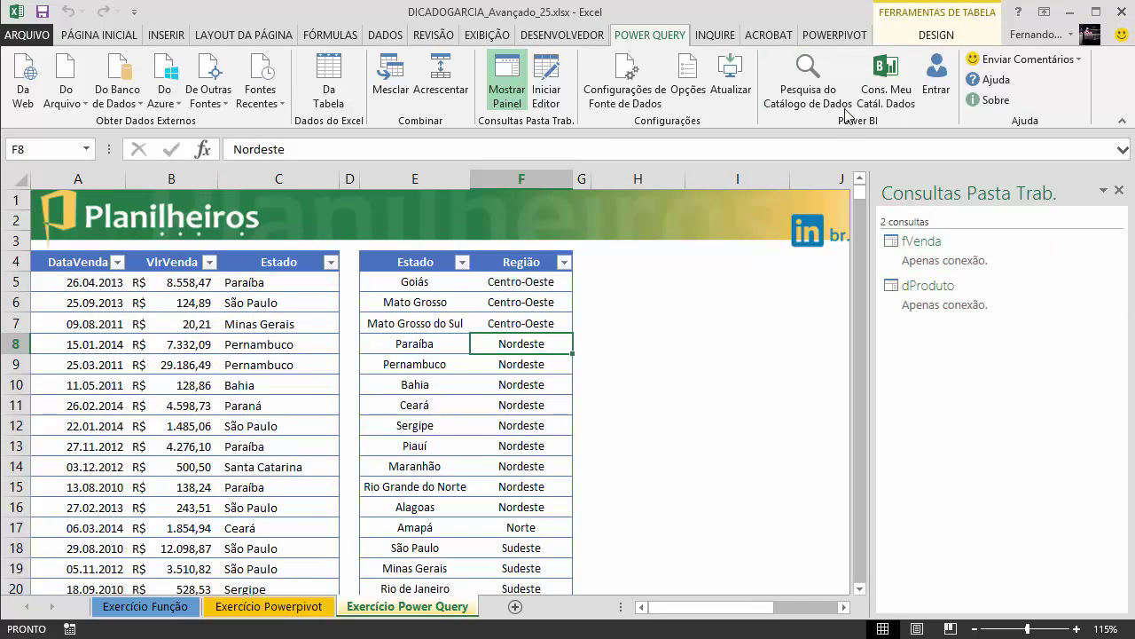
Step: Merge the fVenda query with the dProduto query, matching them on the Estado column
click(661, 34)
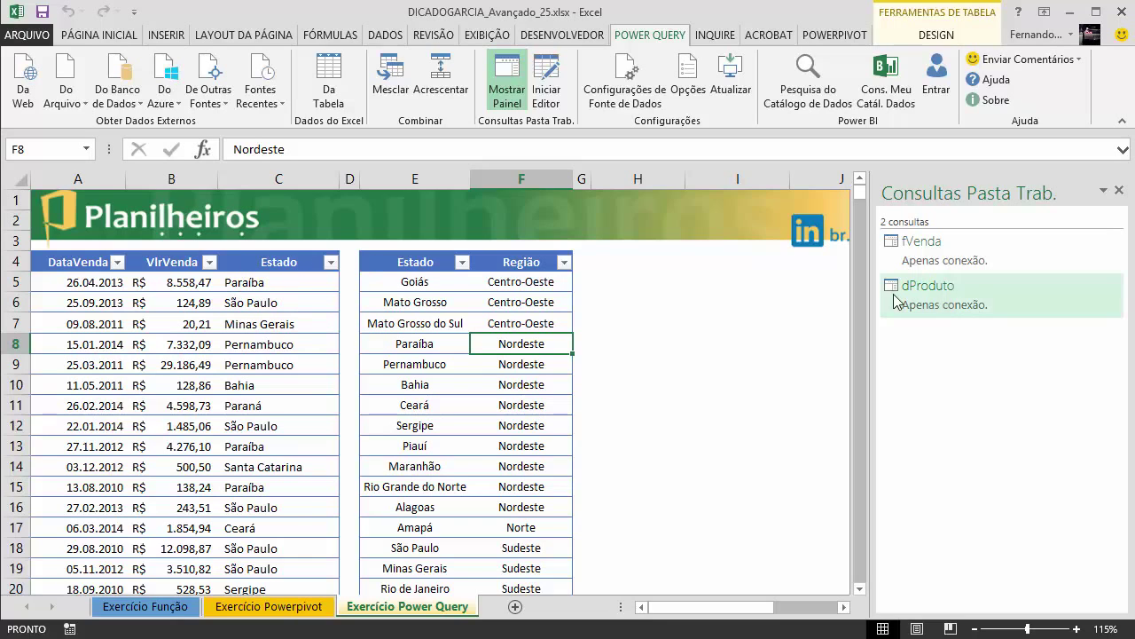
click(388, 76)
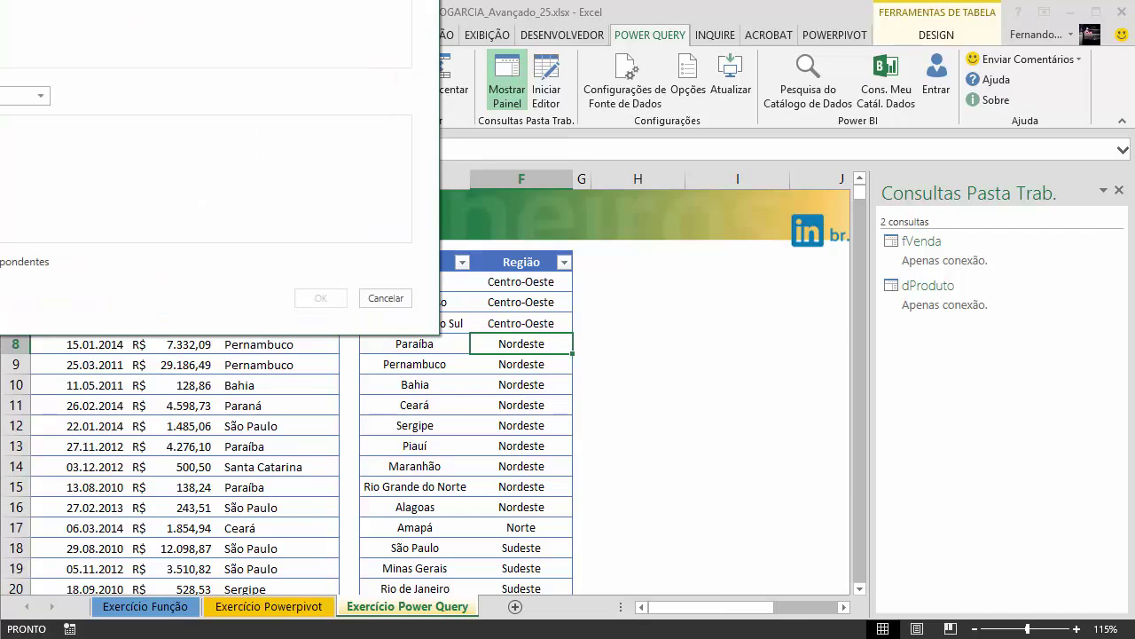
click(460, 147)
click(295, 163)
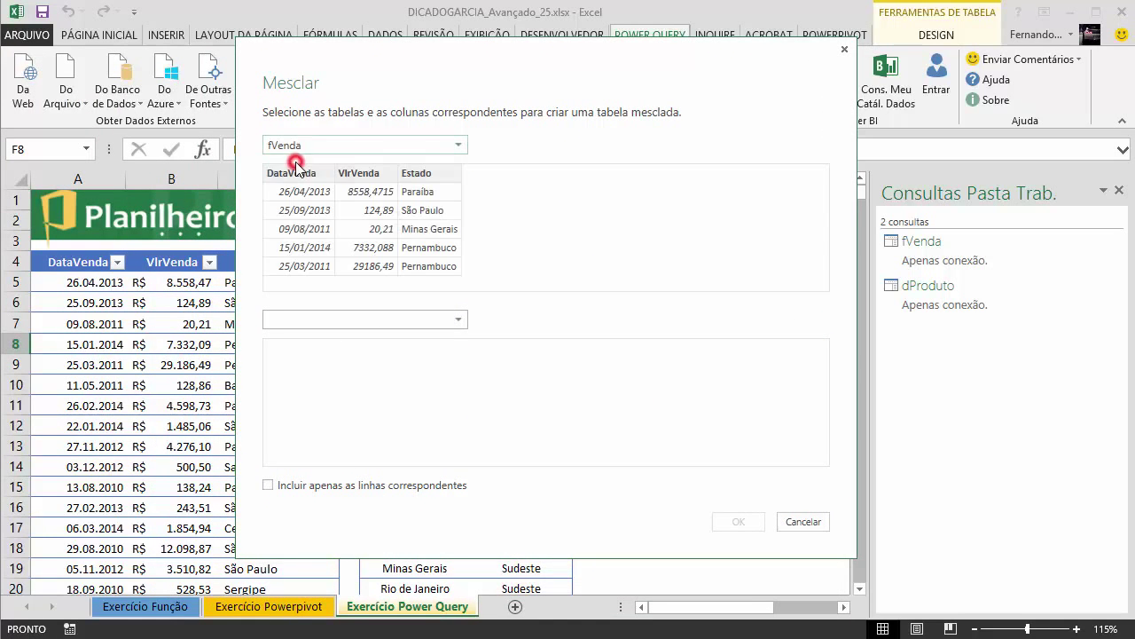
click(435, 172)
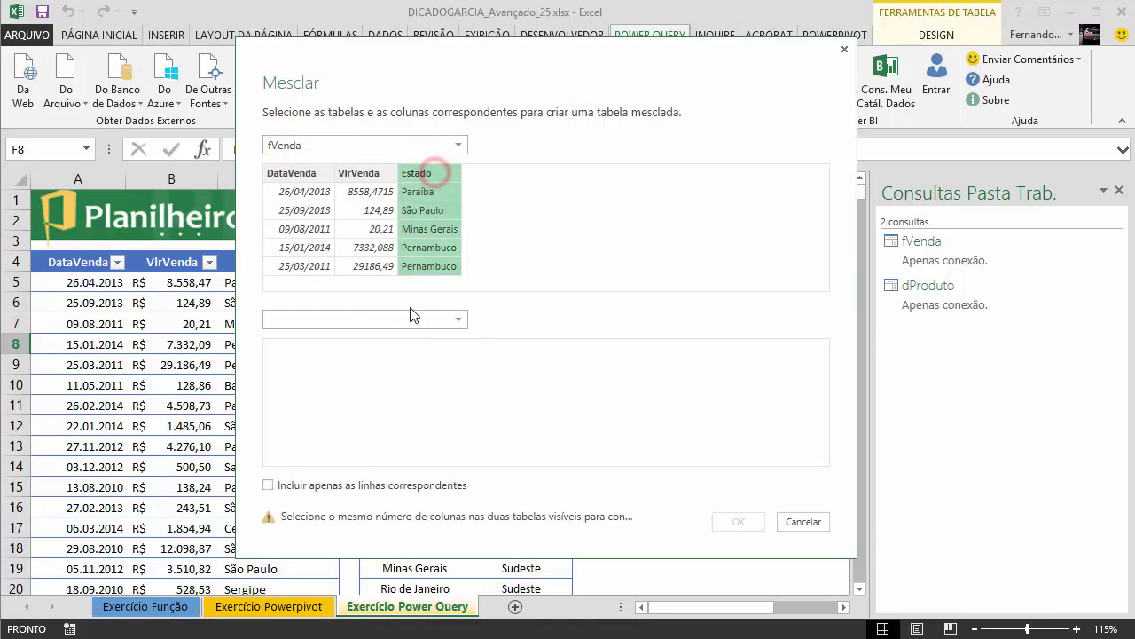
click(459, 318)
click(337, 360)
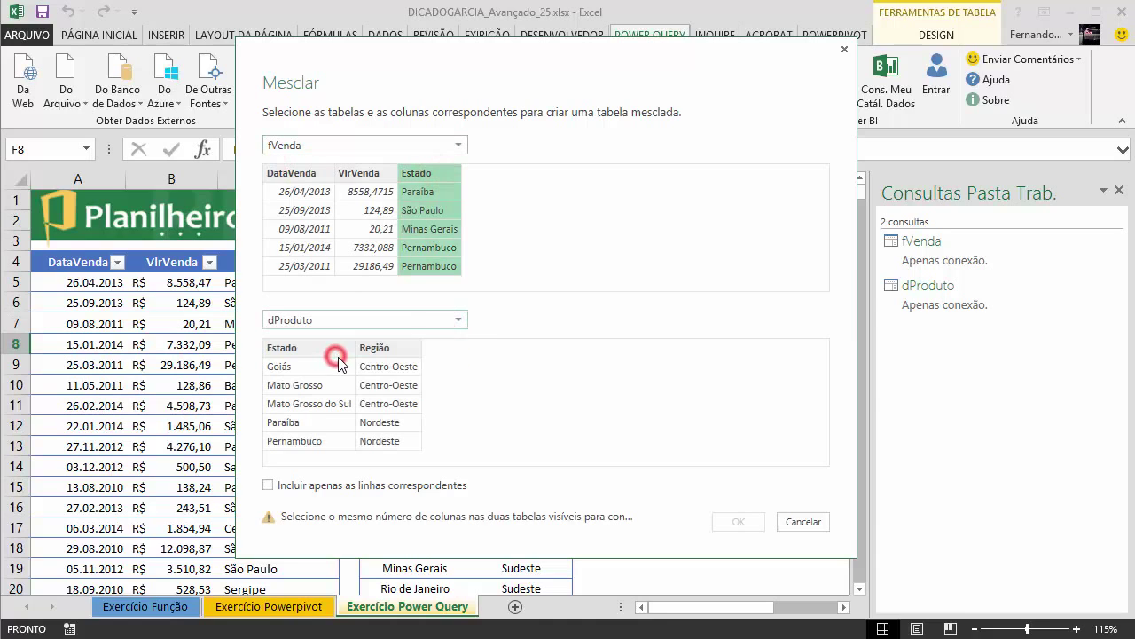
click(309, 347)
click(738, 521)
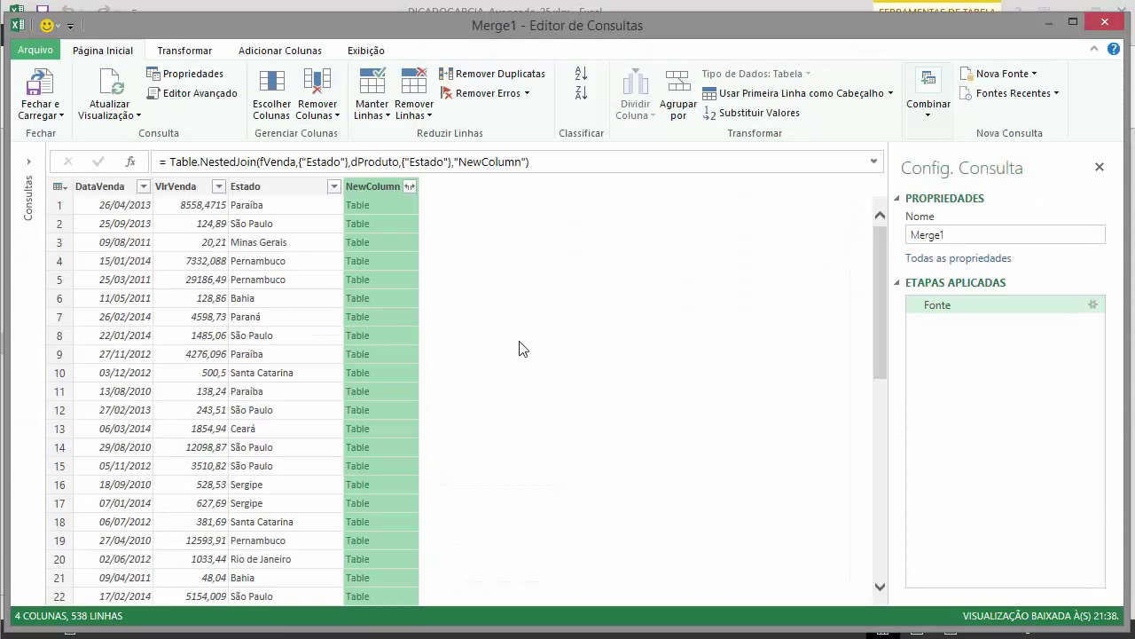
Step: Rename the merged query as Consolidação_Região
click(959, 234)
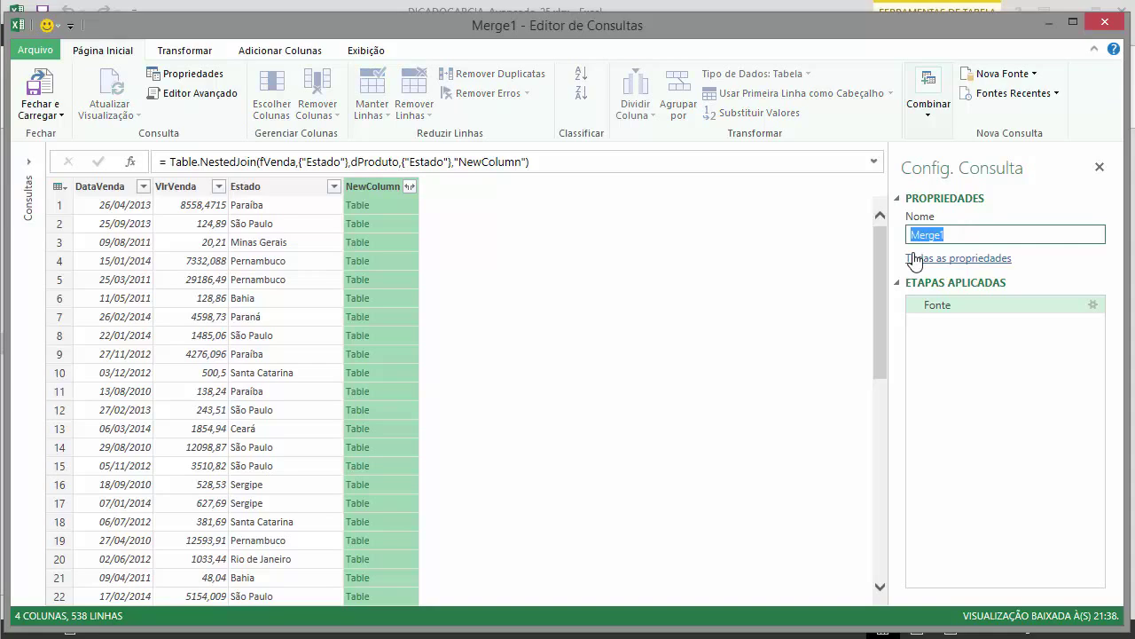
text(Consolidação)
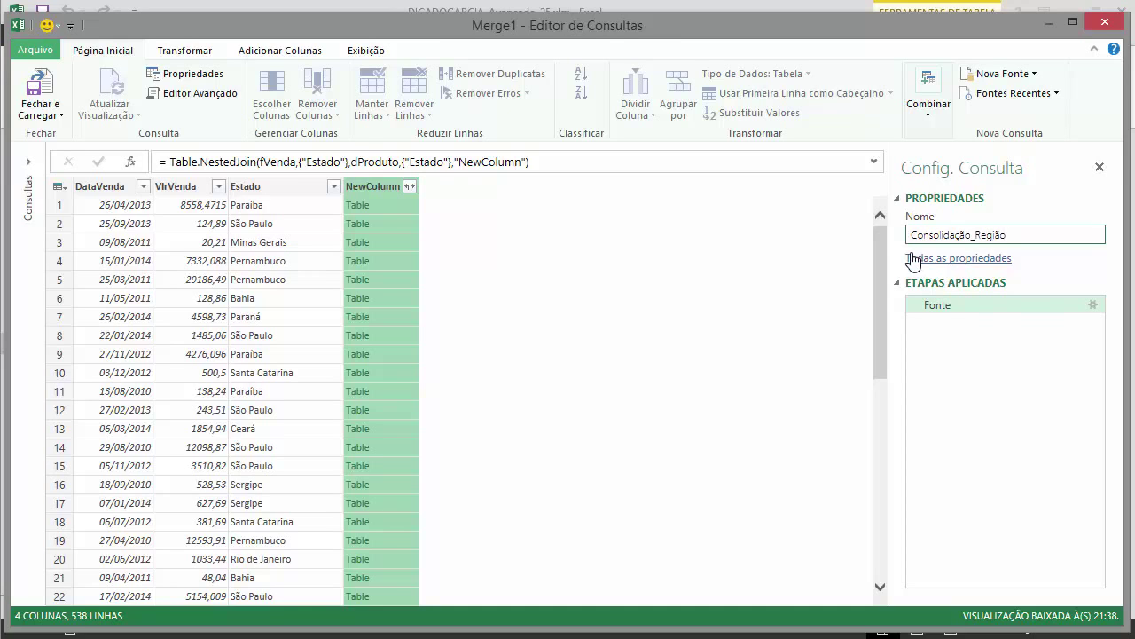
text(_Região)
key(Return)
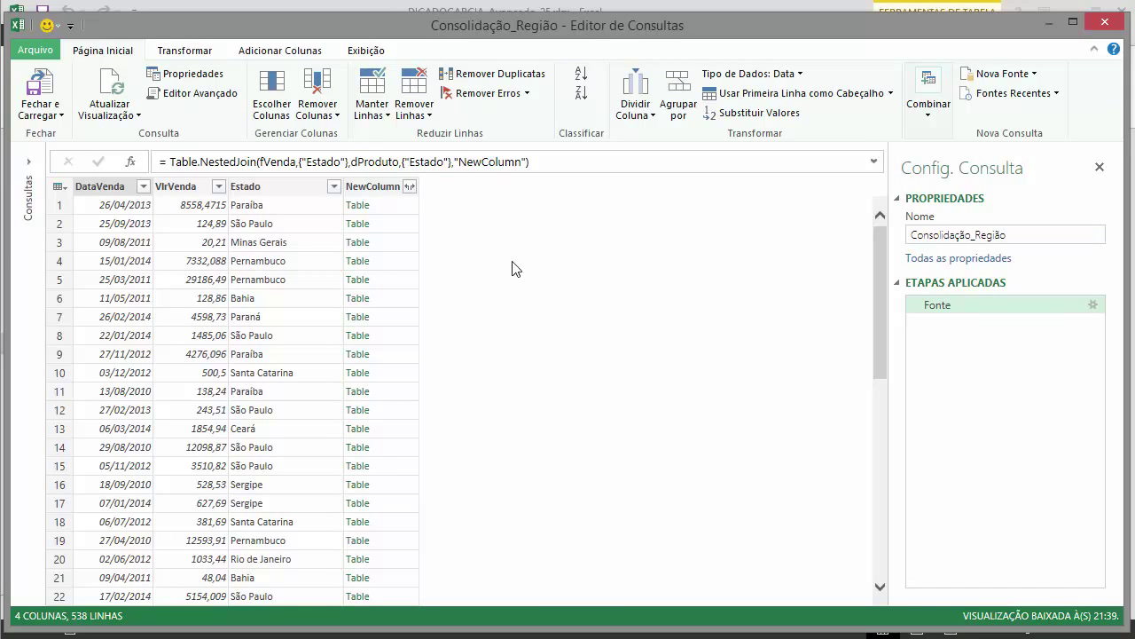
Step: Expand NewColumn to bring in only the Região column, without using the original column name as prefix
click(410, 187)
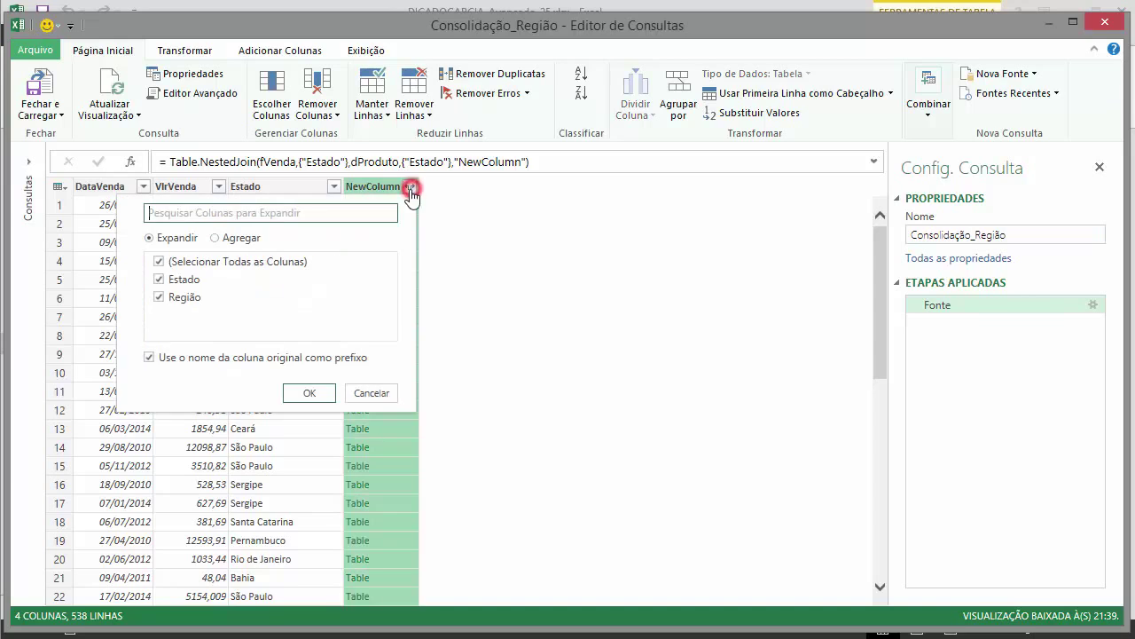
click(258, 202)
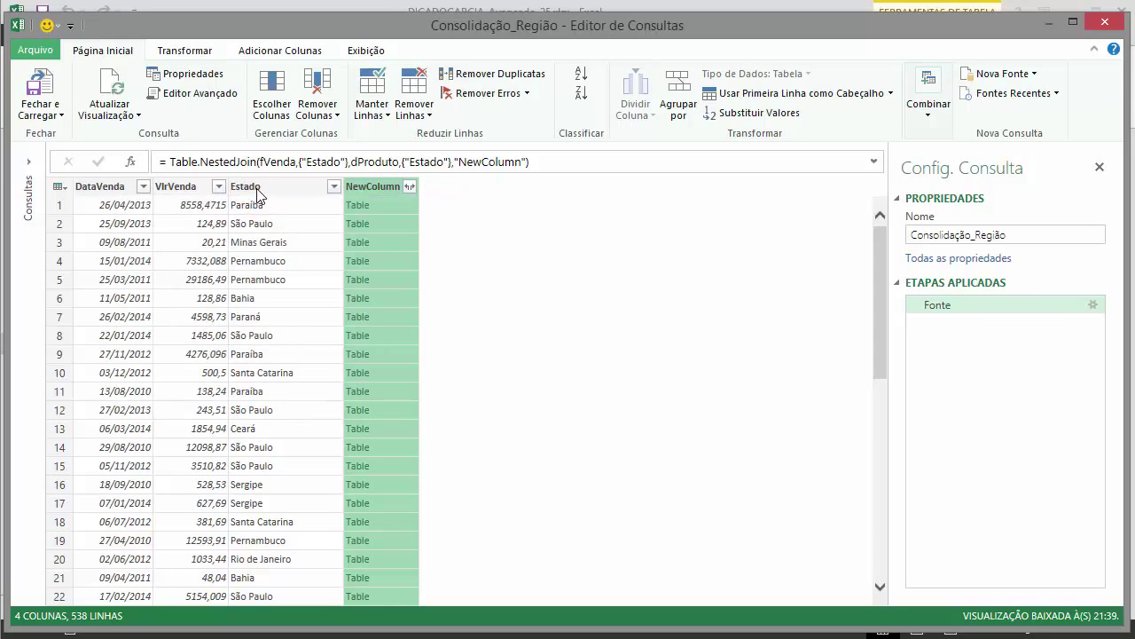
click(410, 186)
click(159, 262)
click(159, 298)
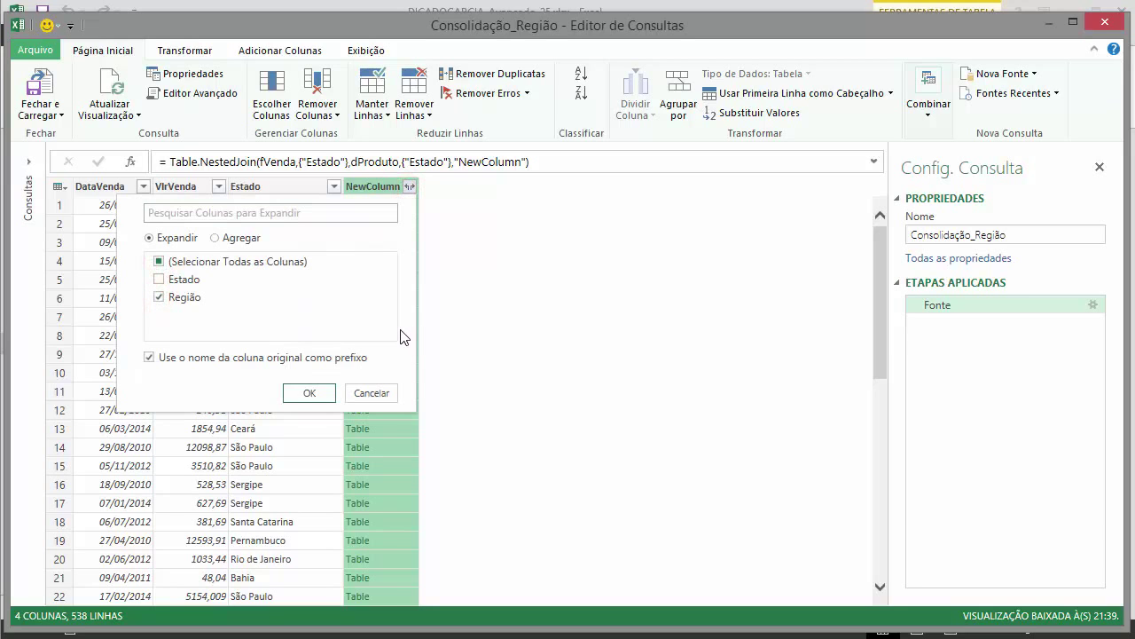
click(151, 357)
click(309, 393)
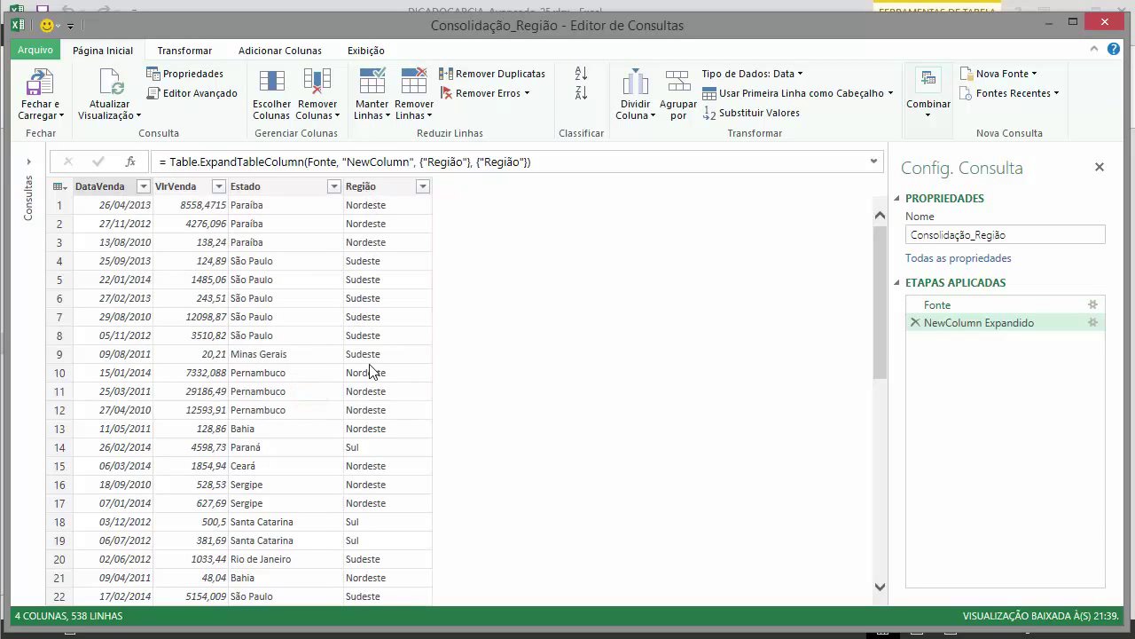
Step: Remove the Estado and DataVenda columns from the merged query
click(261, 187)
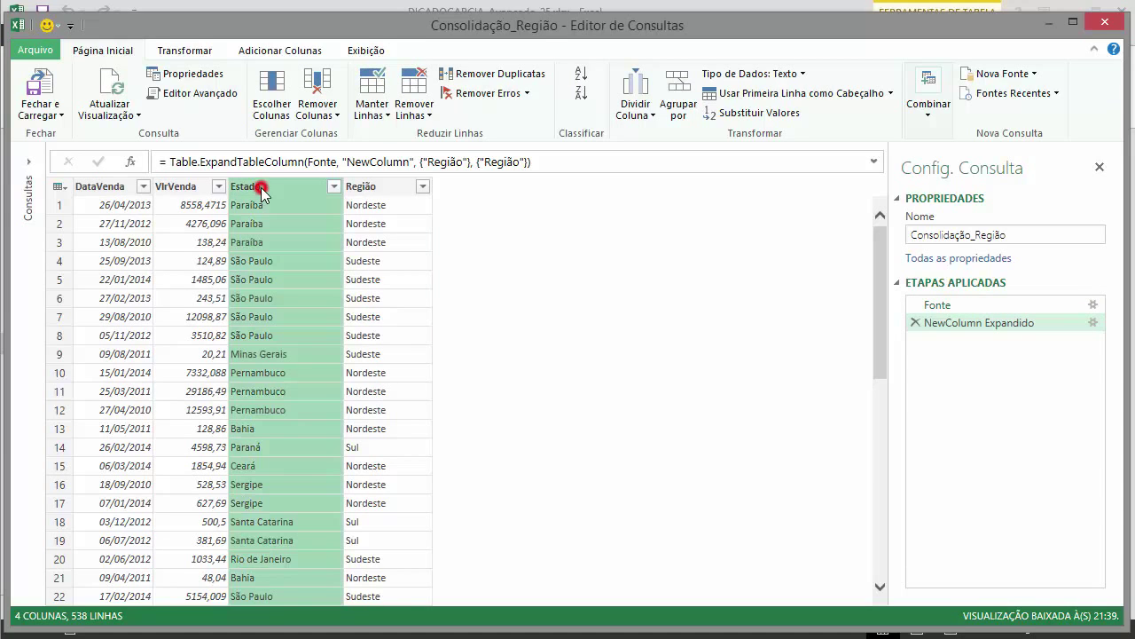
right_click(261, 187)
click(307, 201)
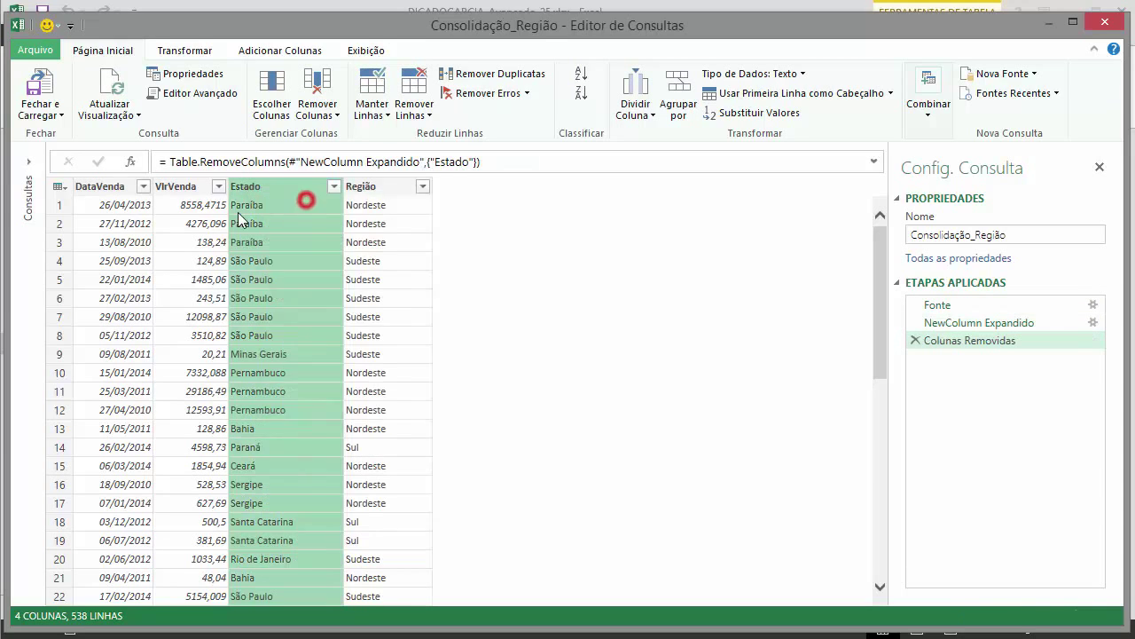
right_click(105, 187)
click(142, 197)
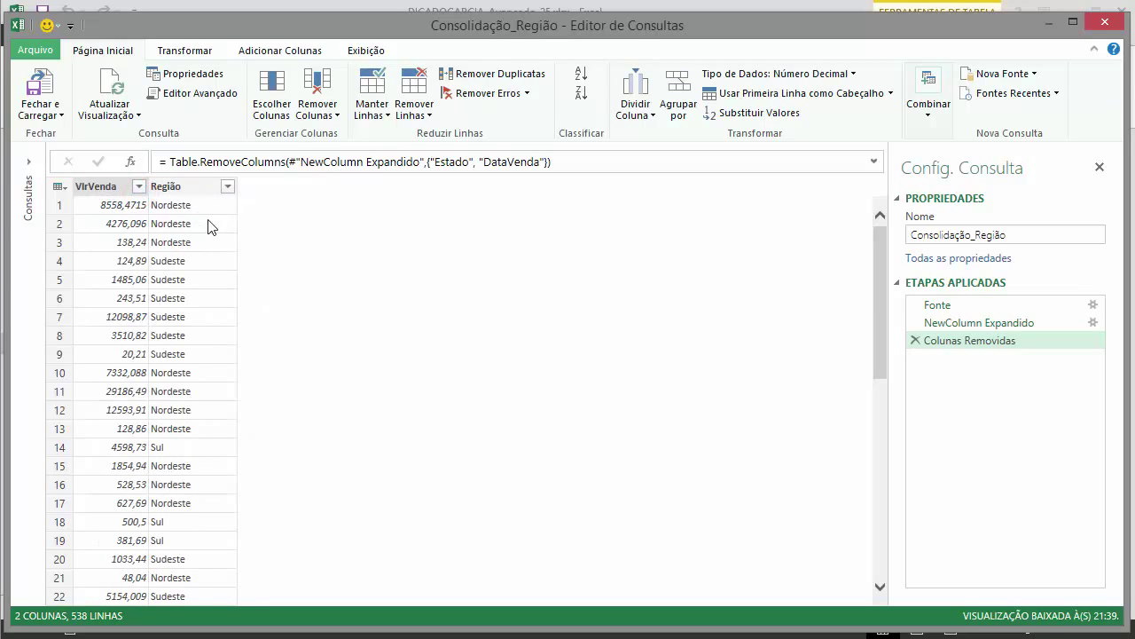
Step: Set up a grouping of the query rows by Região with a new column named Total Vendas
double_click(463, 36)
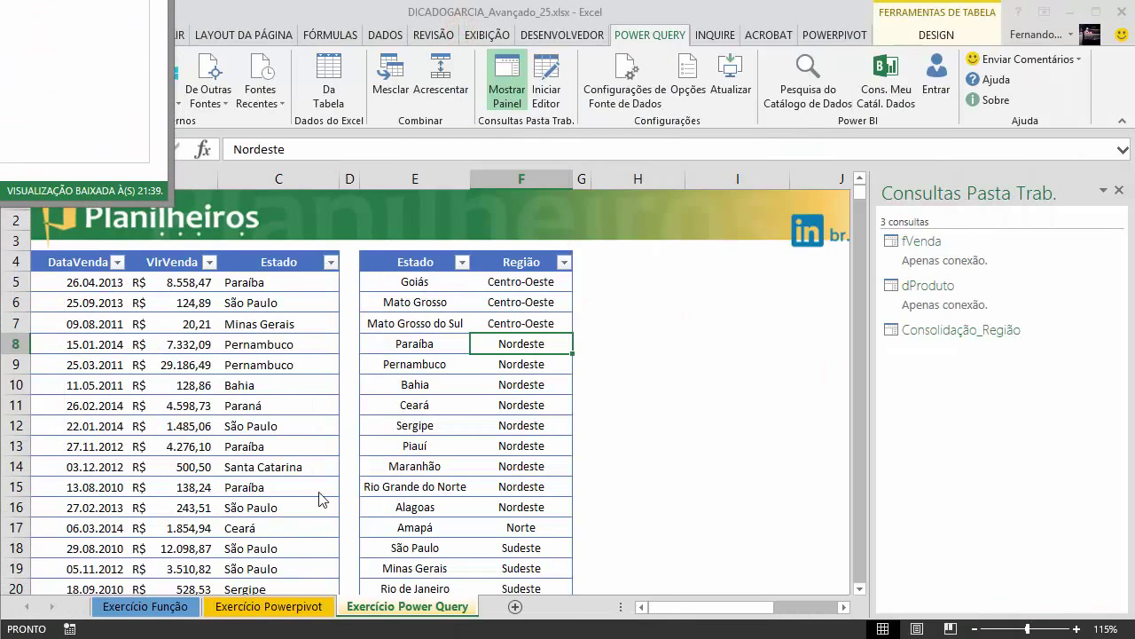
drag(0, 0, 697, 23)
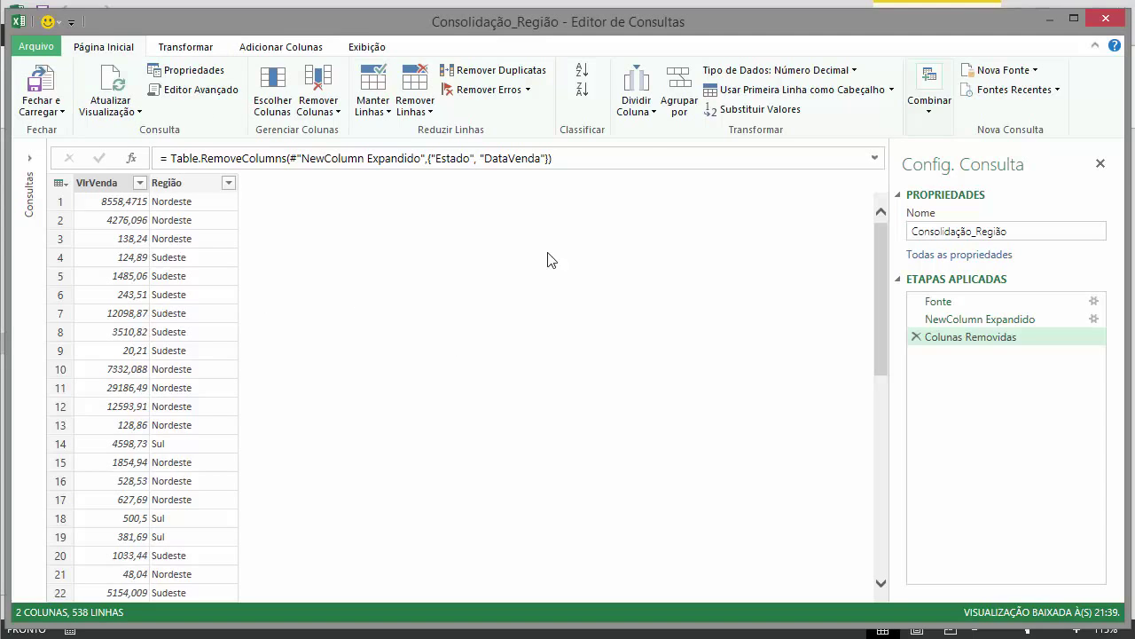
click(680, 104)
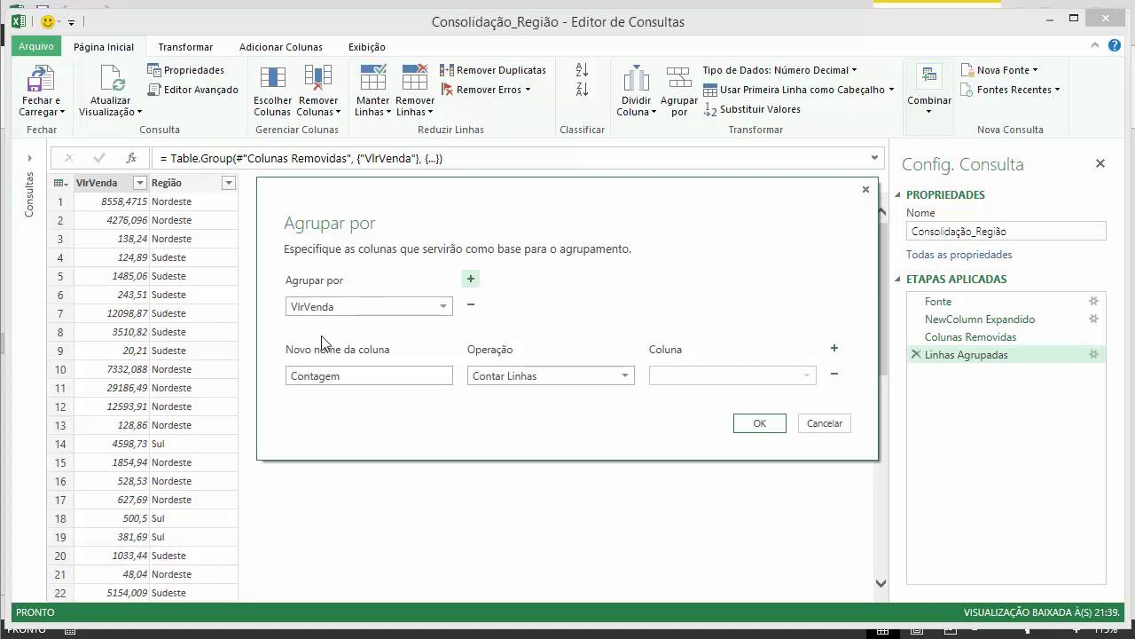
click(444, 306)
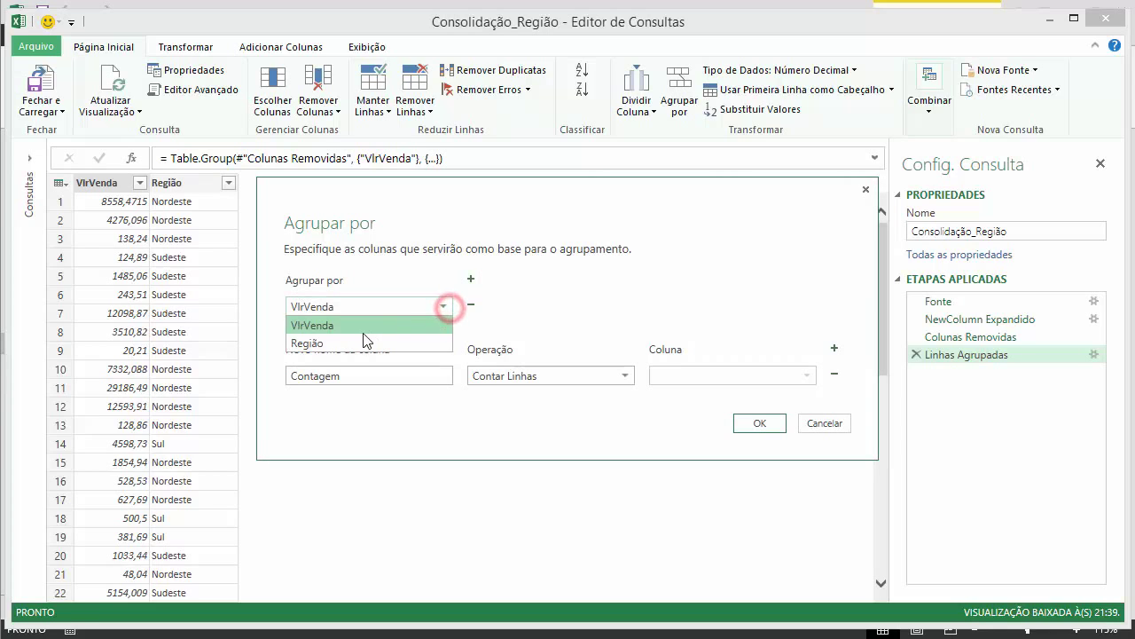
click(359, 338)
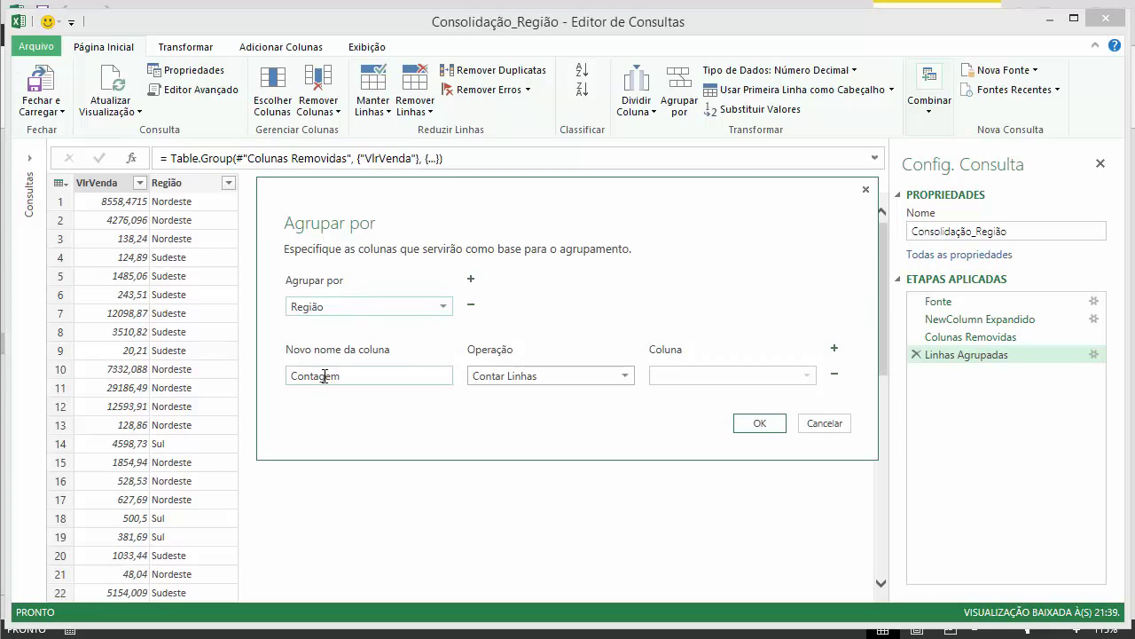
click(375, 375)
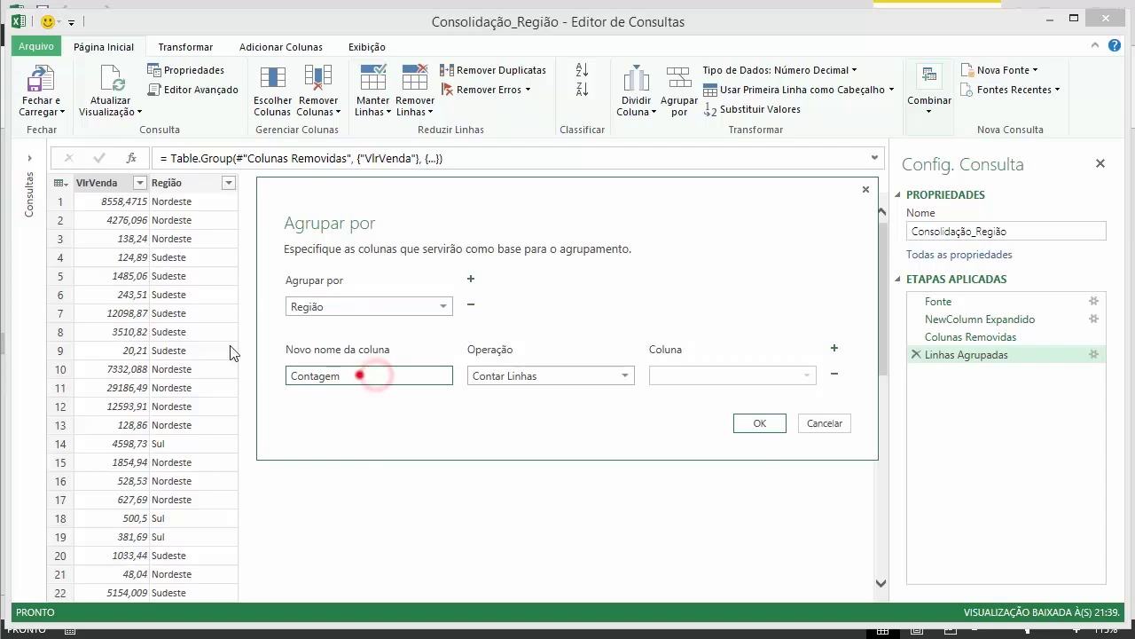
double_click(360, 374)
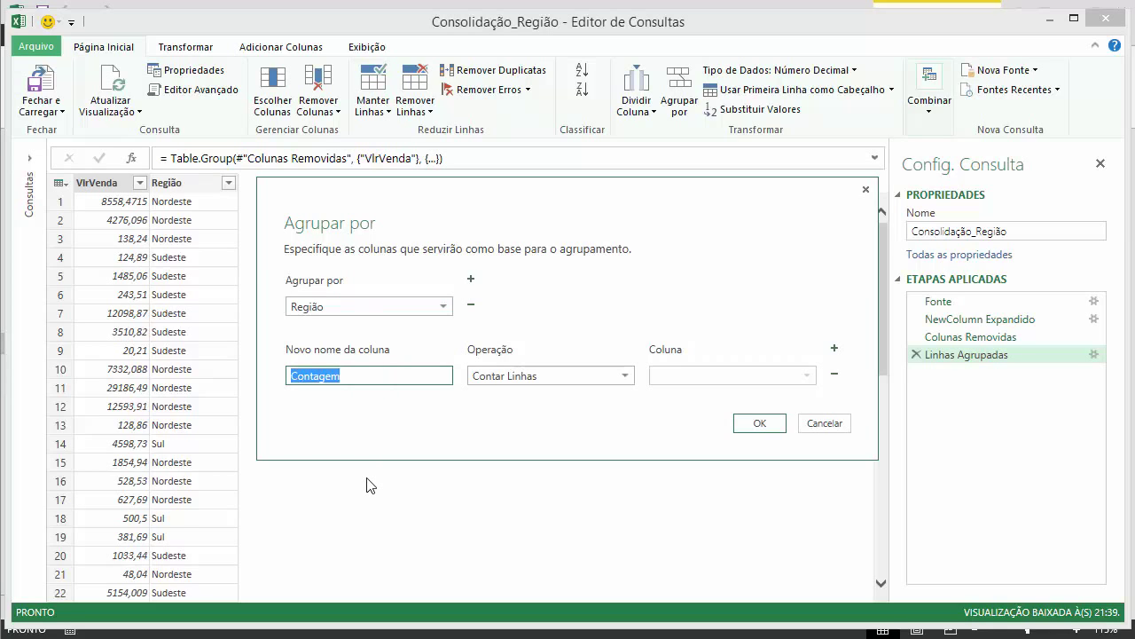
text(Tot)
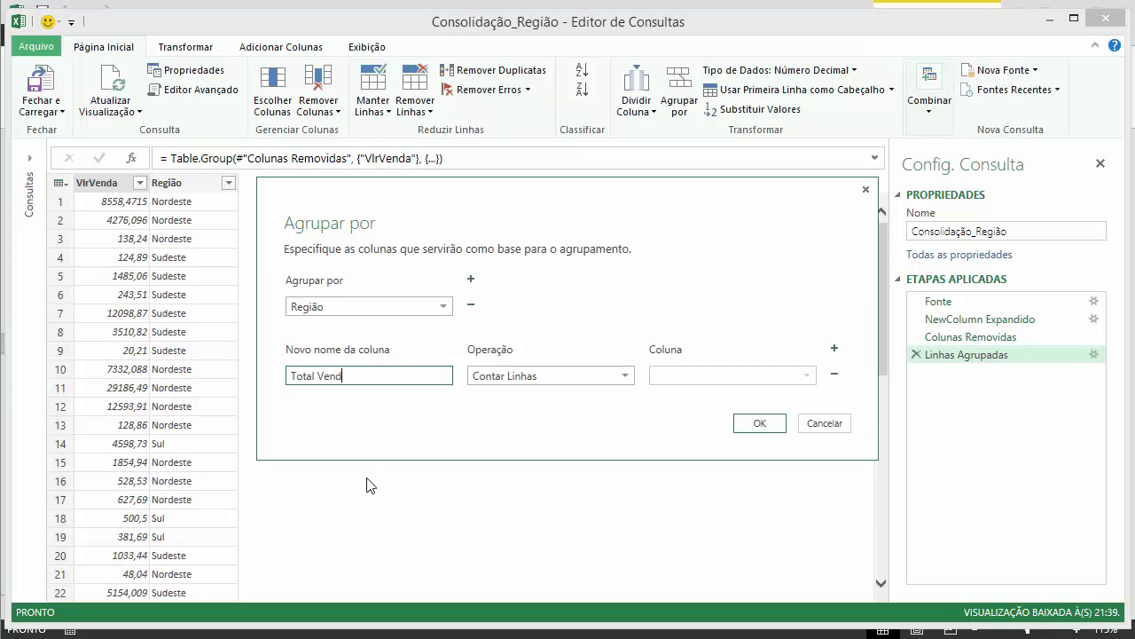
Step: Set the grouping operation to Soma on the VlrVenda column and apply the grouping
click(624, 375)
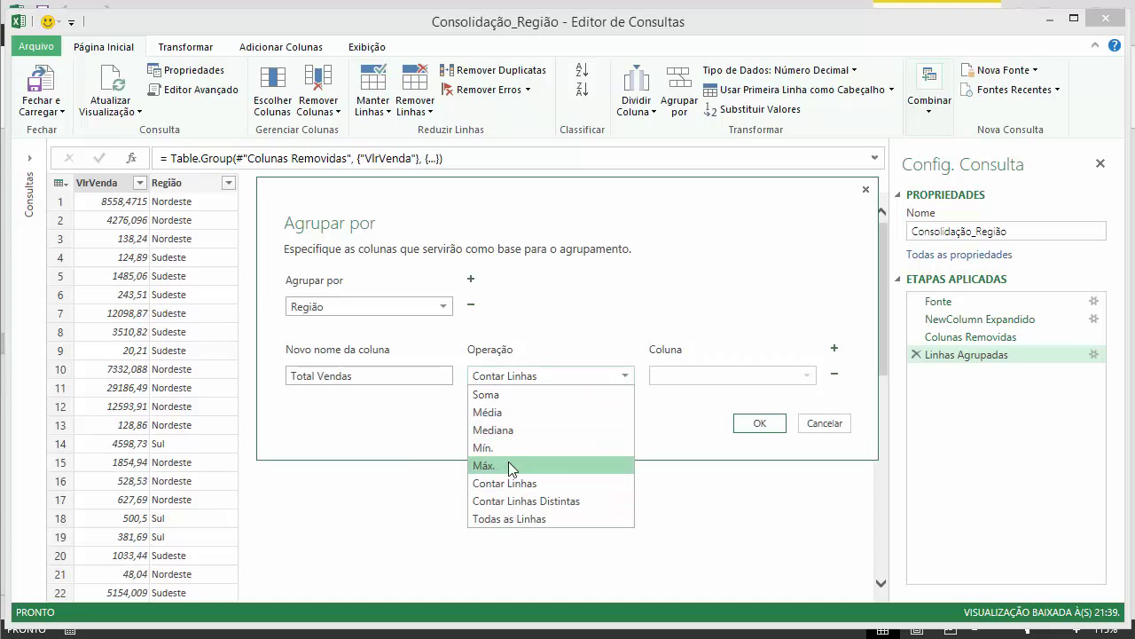
click(487, 397)
click(805, 374)
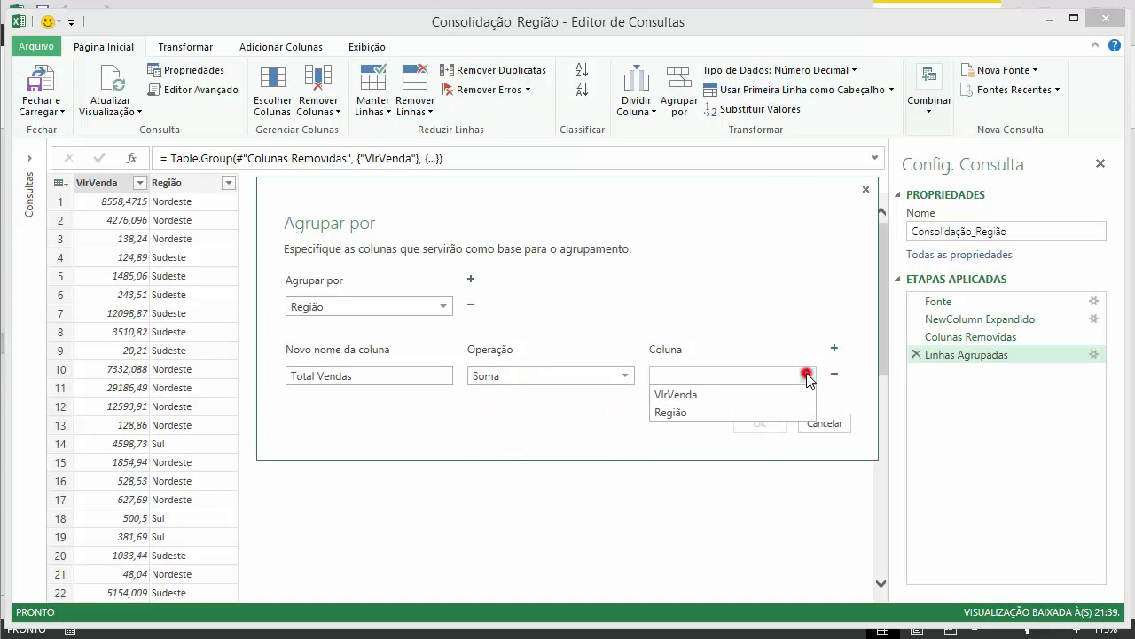
click(680, 400)
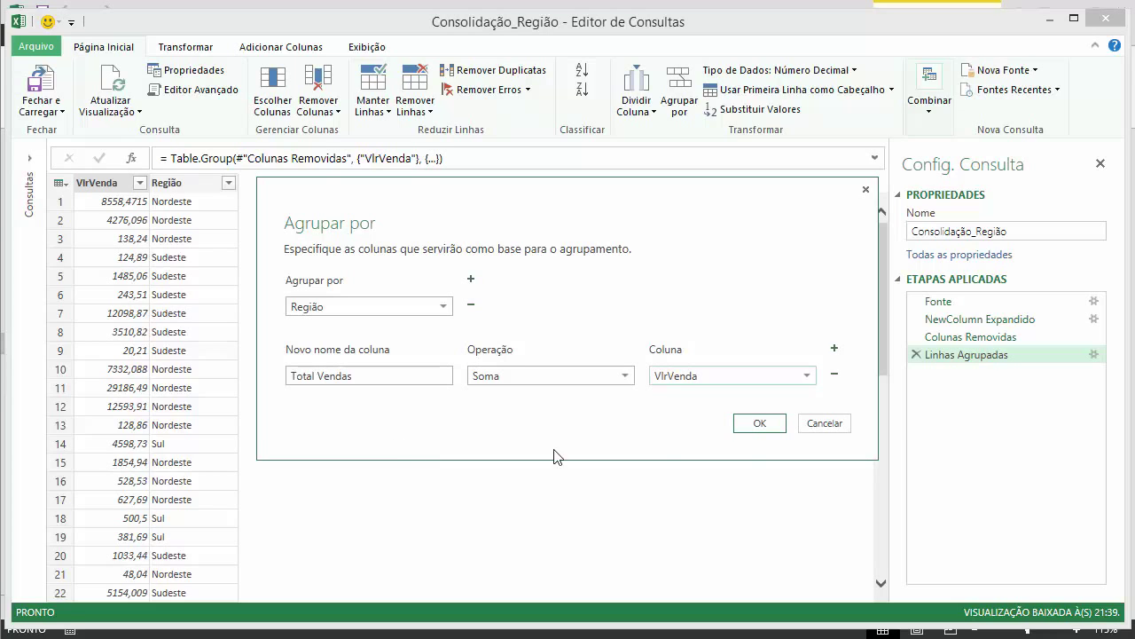
click(764, 429)
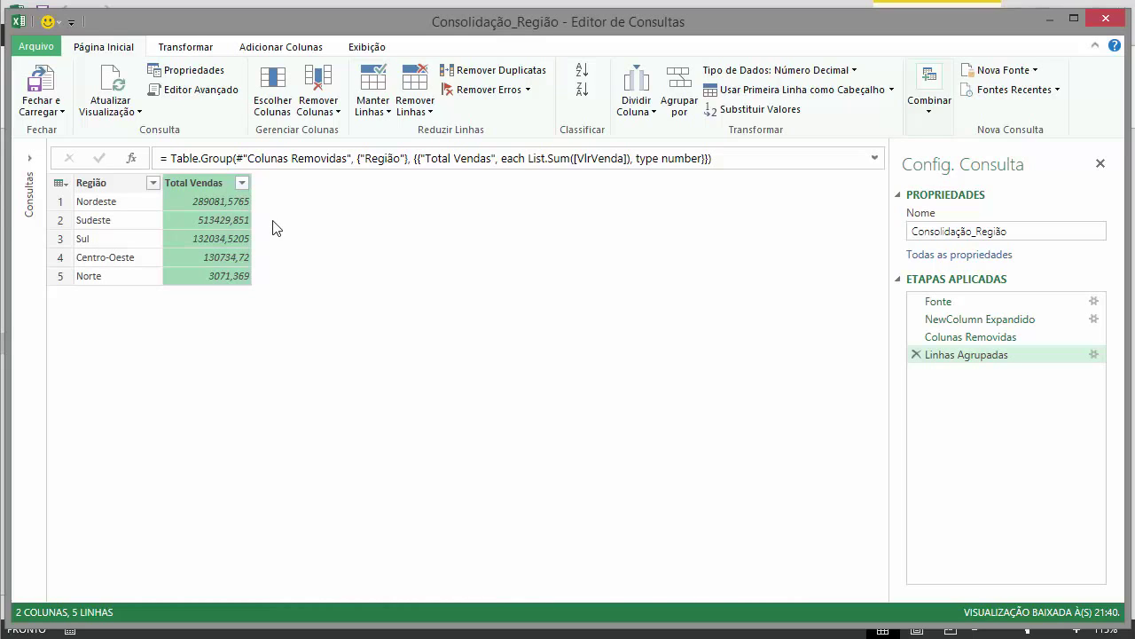
Step: Close the query and load it as a table into the existing Exercício Power Query sheet at cell $H$4
click(40, 108)
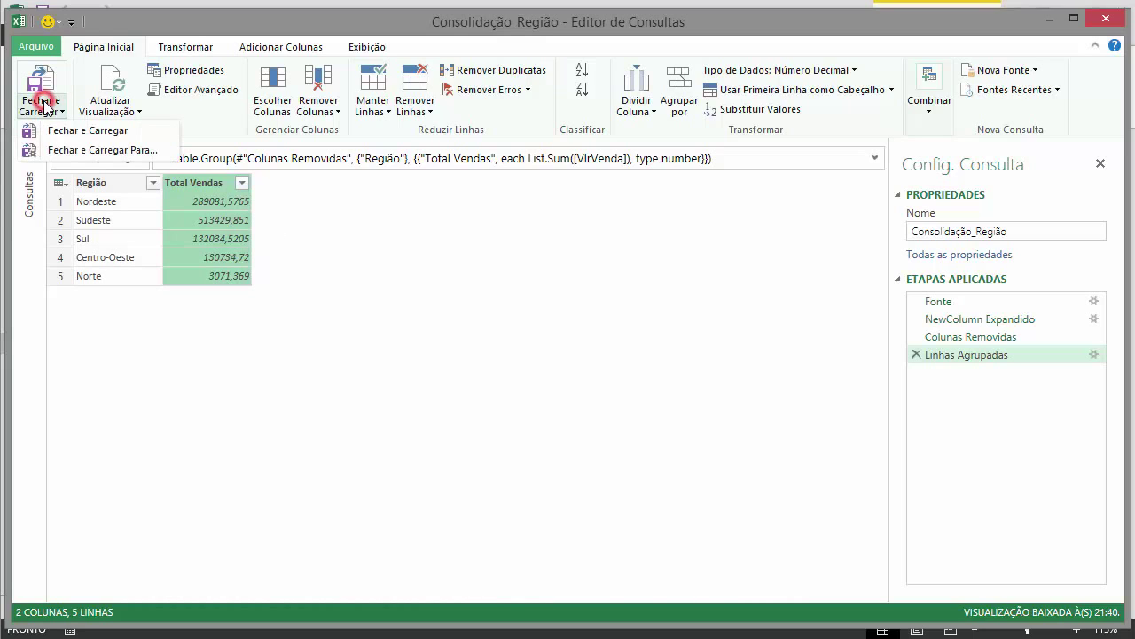
click(117, 153)
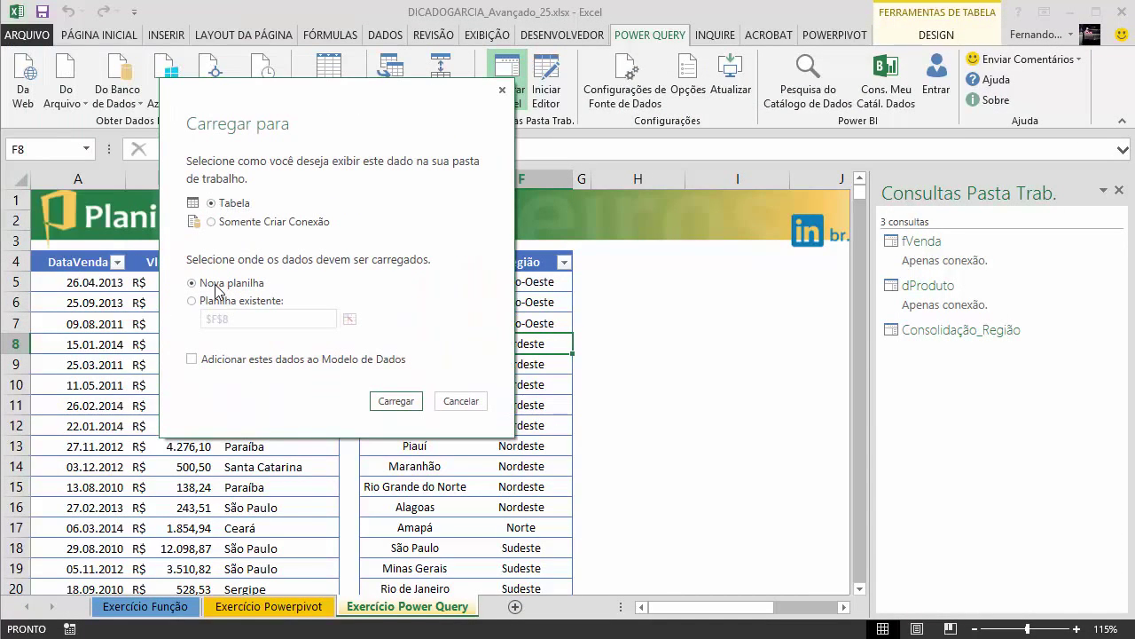
click(194, 302)
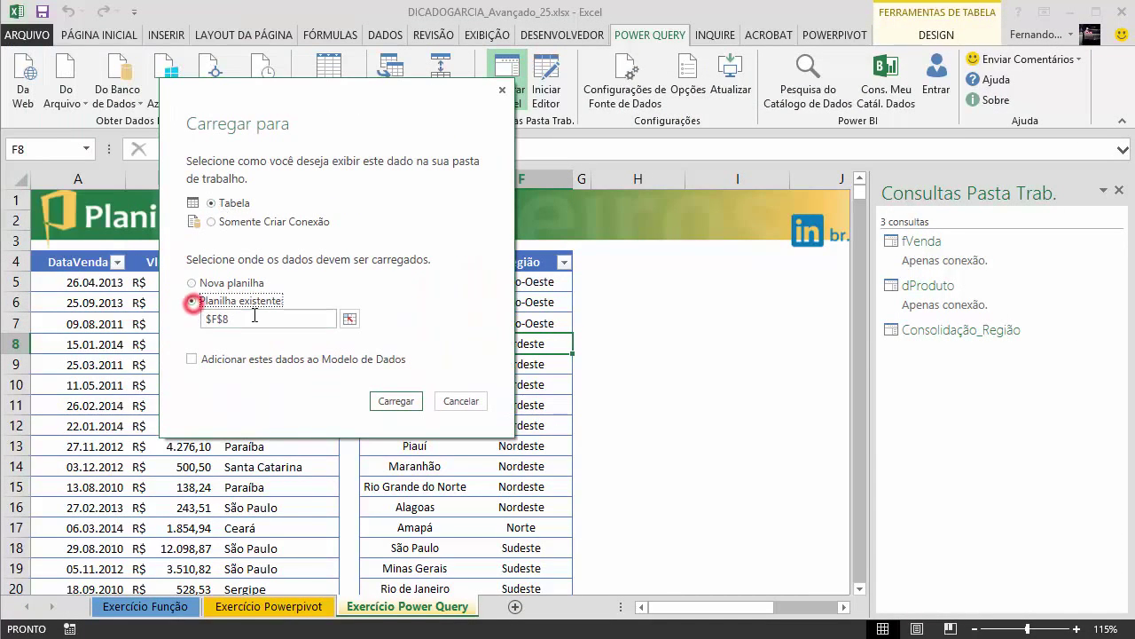
click(348, 319)
click(634, 263)
click(426, 487)
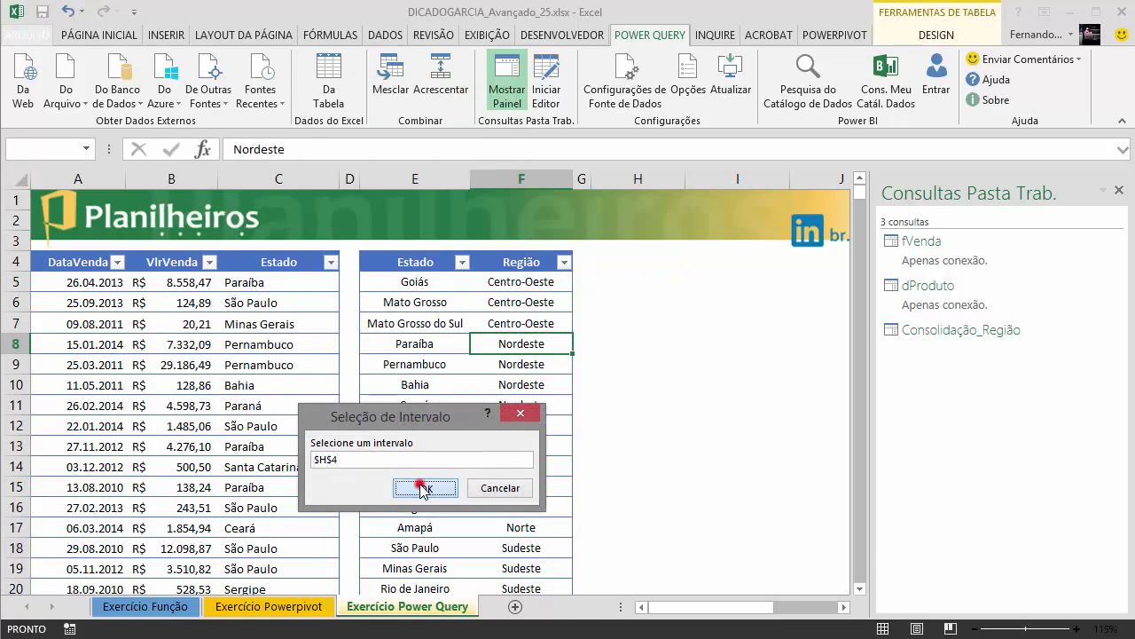
click(521, 463)
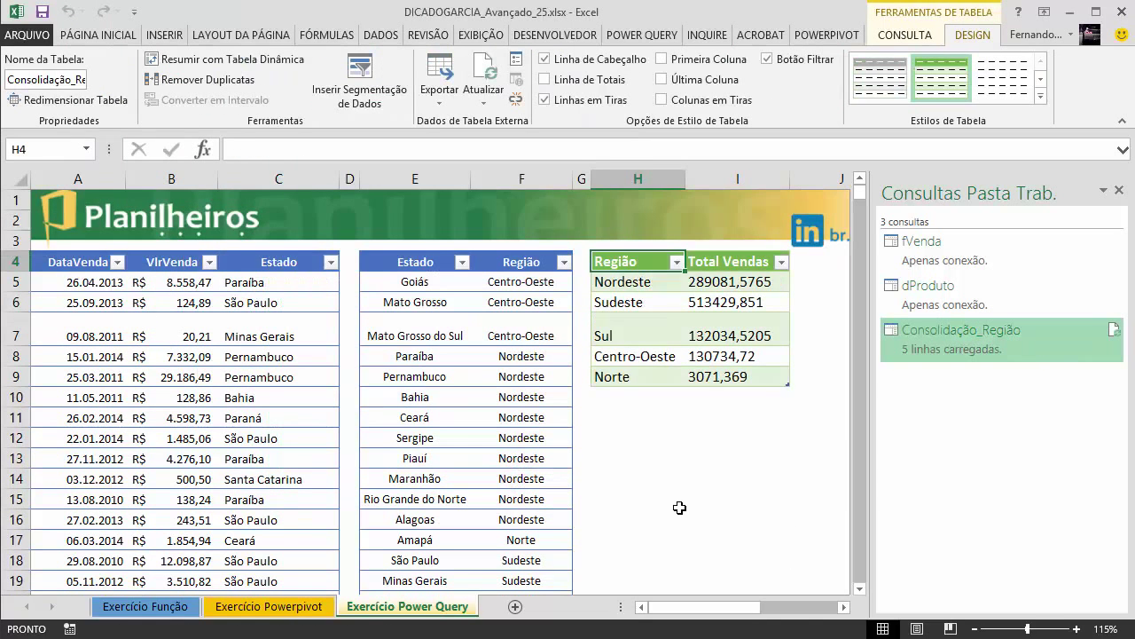
Step: Format the values in the Total Vendas column of the regional query table as Moeda with two decimal places and the R$ symbol
click(726, 256)
right_click(729, 291)
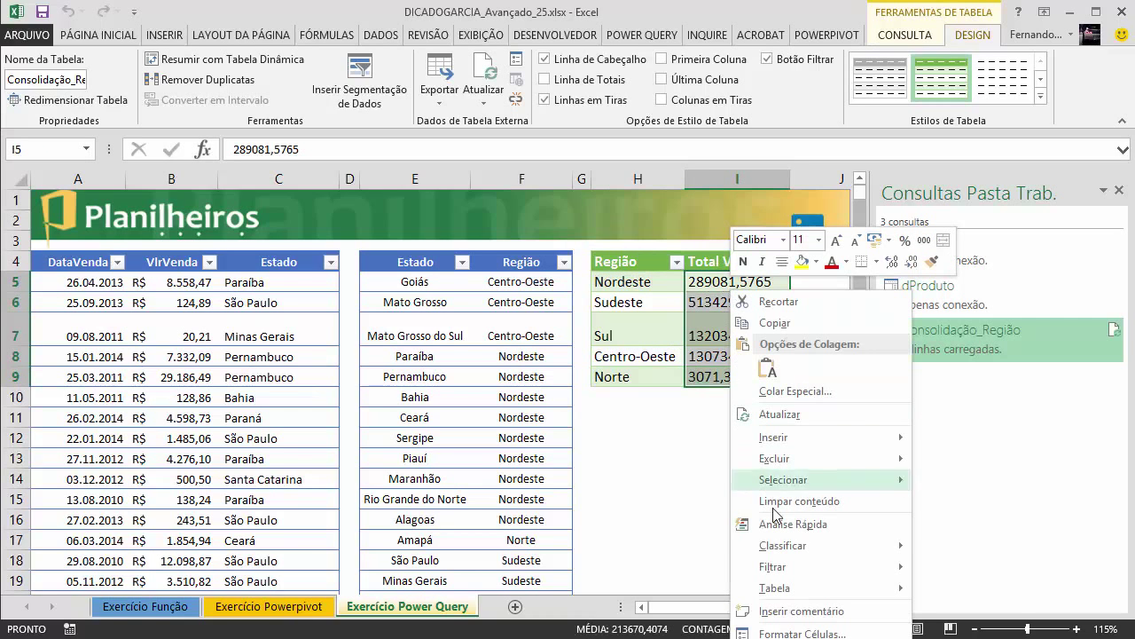
click(785, 632)
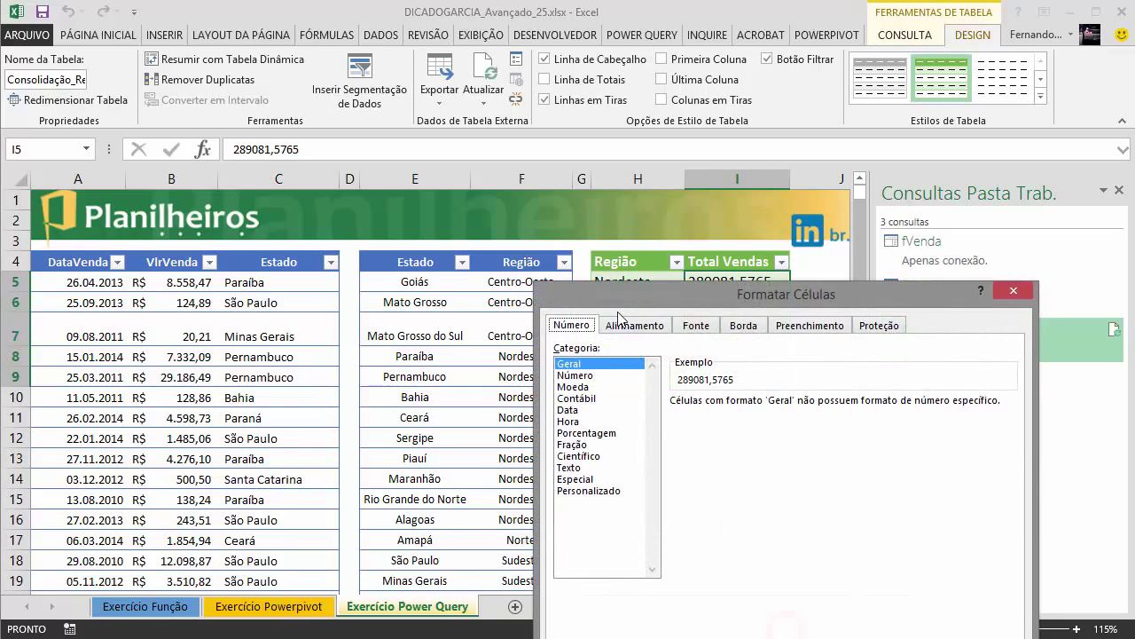
click(268, 202)
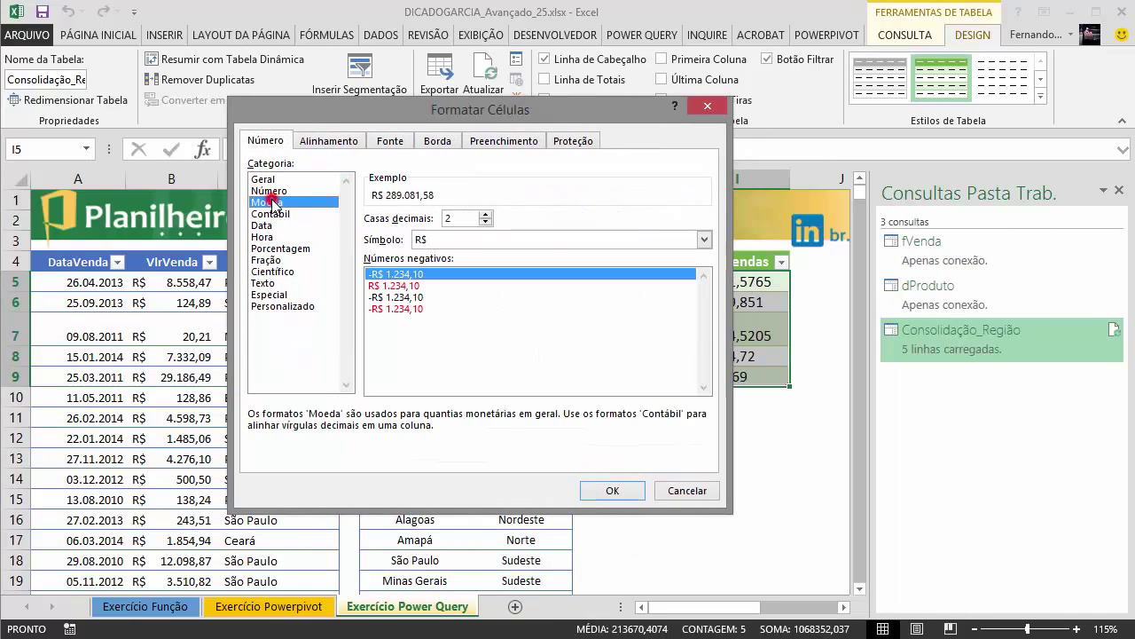
click(620, 492)
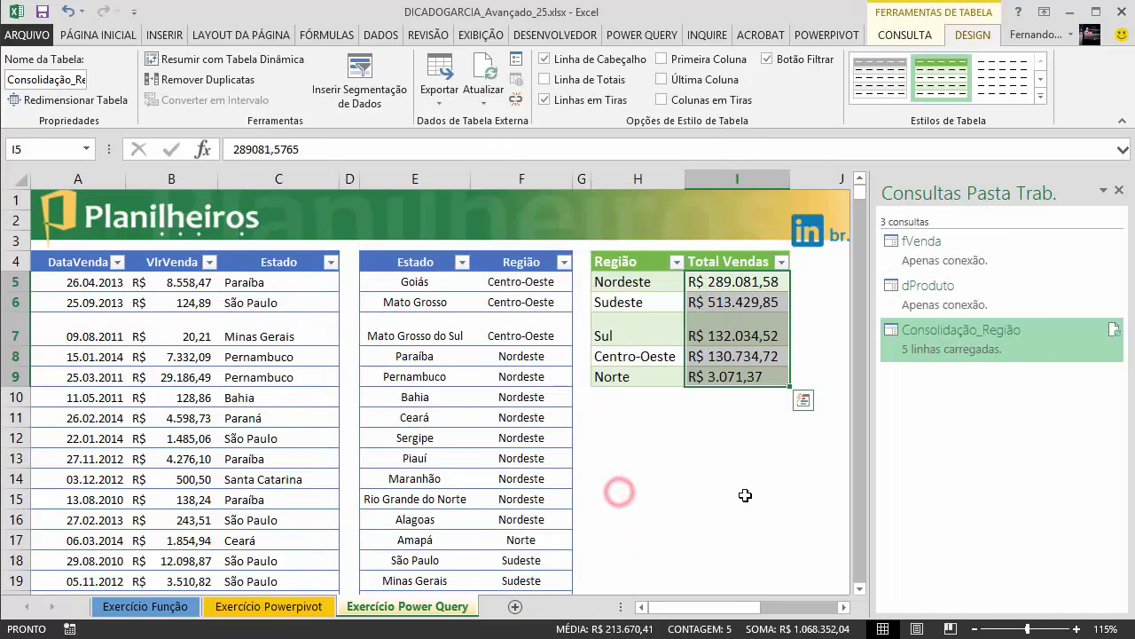
click(743, 440)
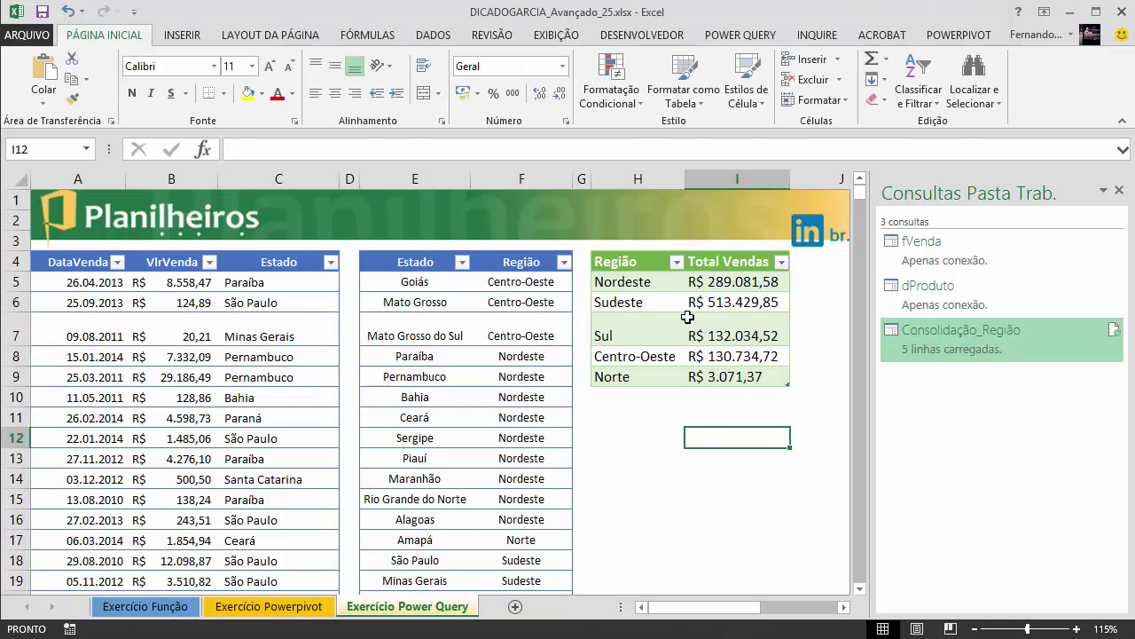
click(495, 453)
scroll(495, 452, down, 4)
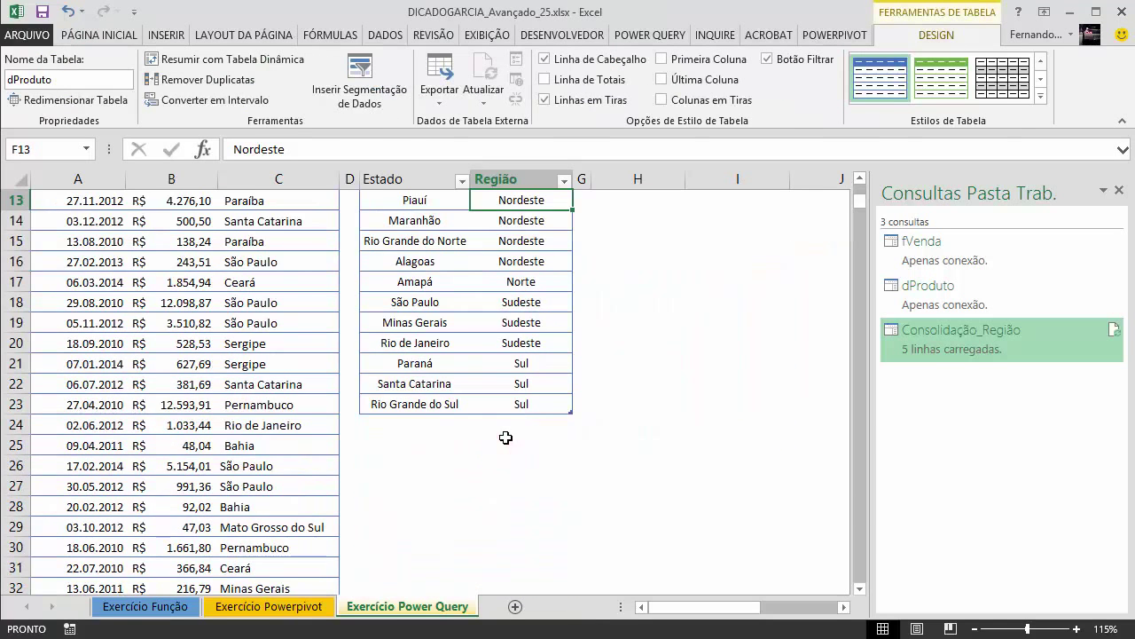
scroll(450, 398, up, 3)
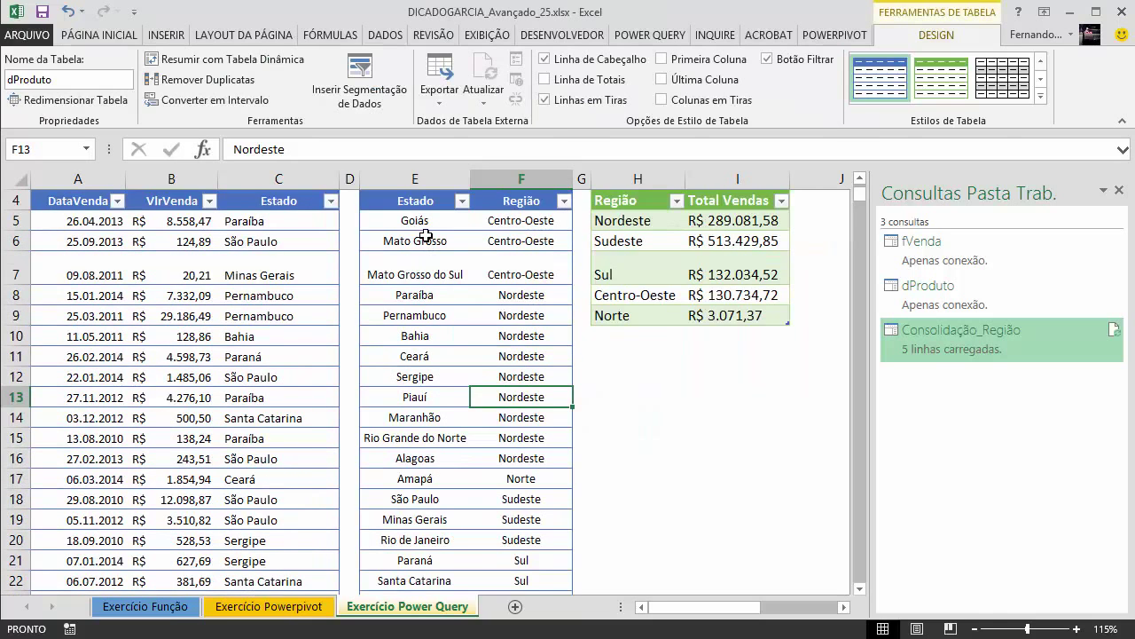
scroll(452, 571, down, 1)
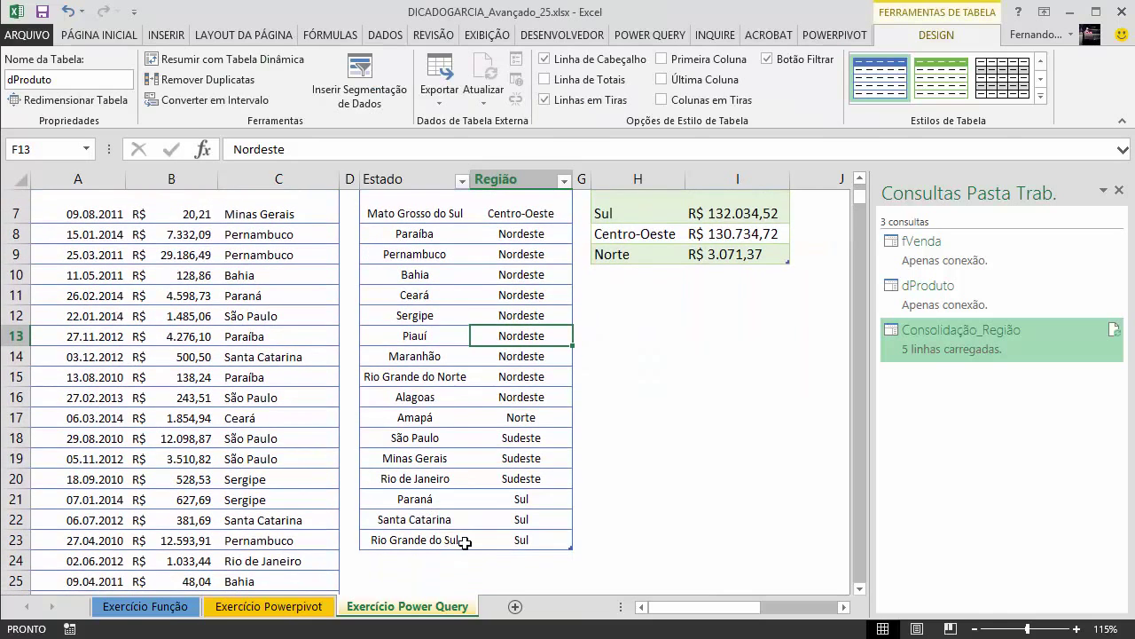
scroll(451, 539, up, 2)
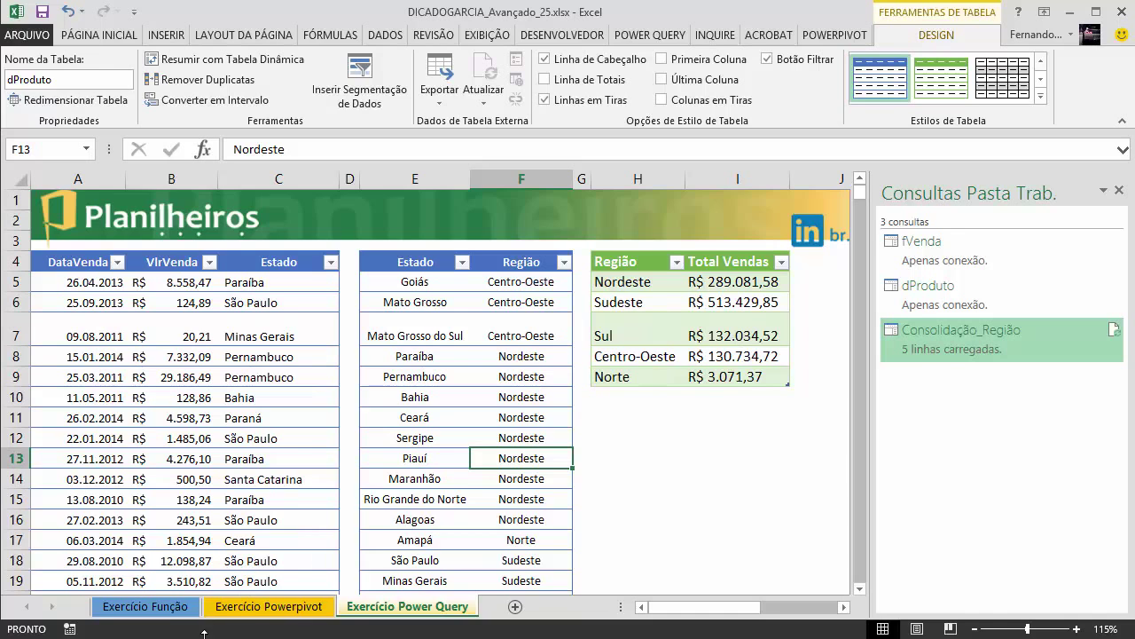
Step: Examine the Estado relationship between fVendas and dProdutos in the PowerPivot model diagram, then close the model window
click(272, 610)
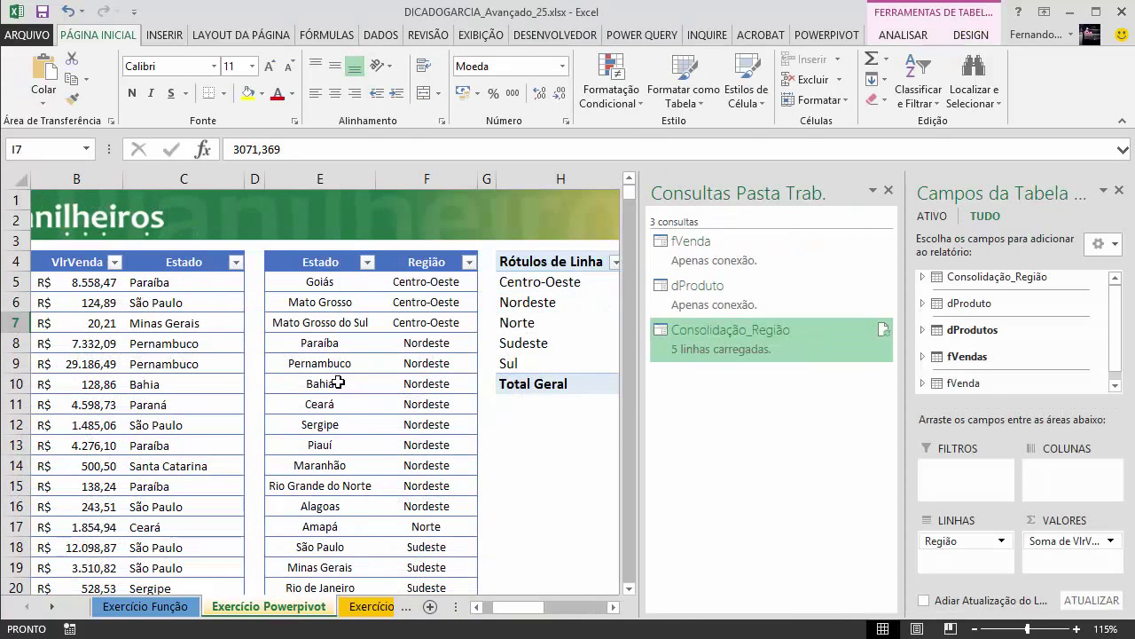
click(826, 36)
click(23, 61)
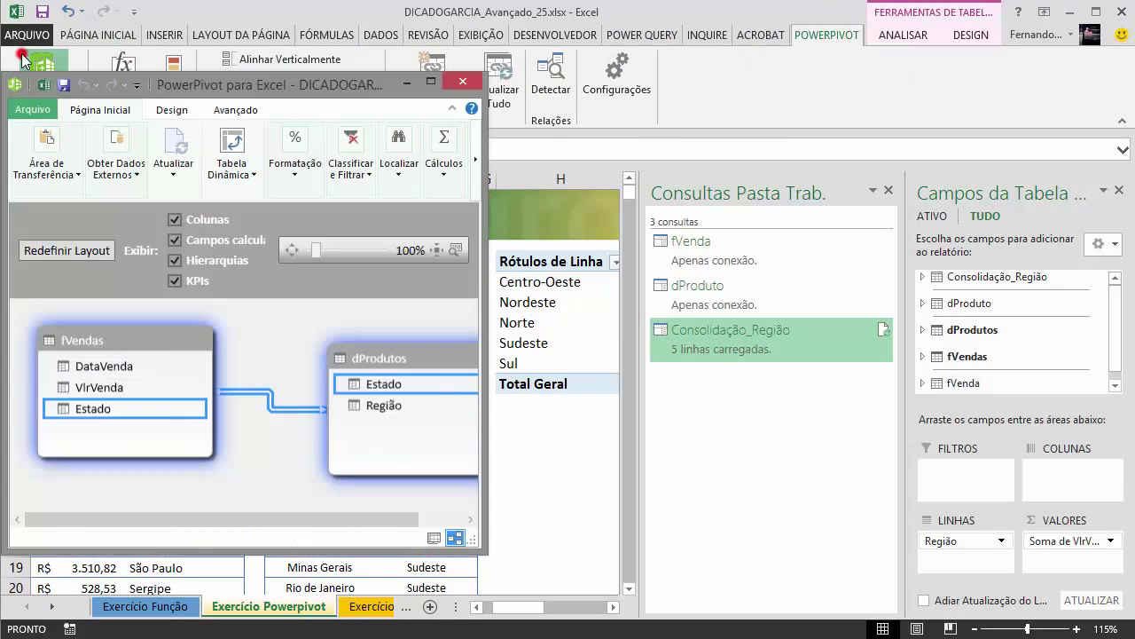
drag(485, 348, 687, 306)
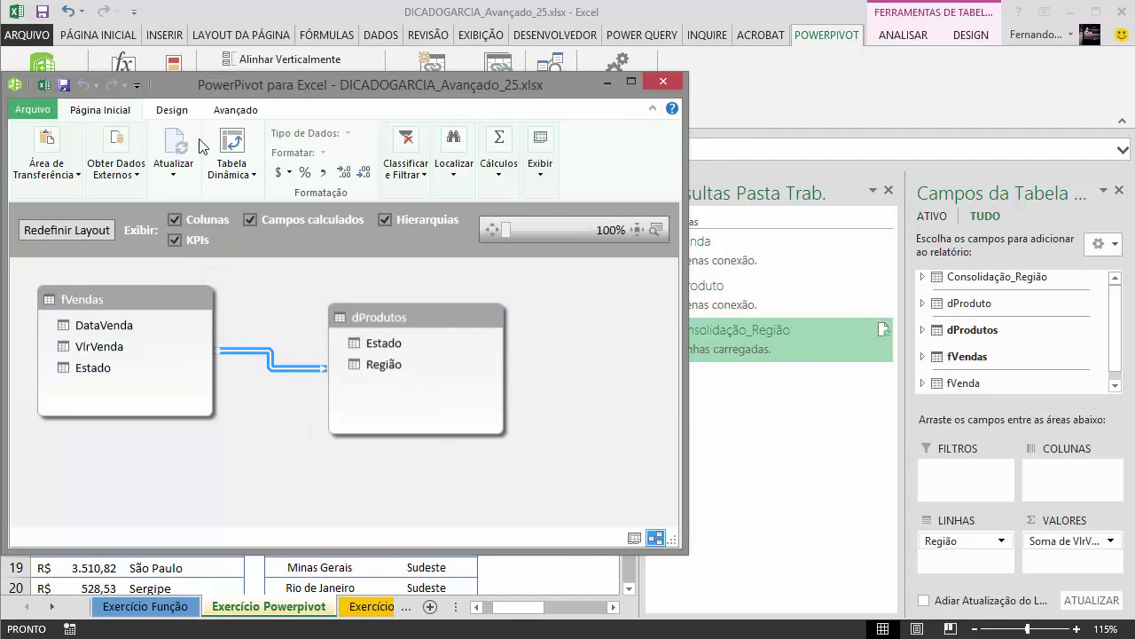
click(271, 358)
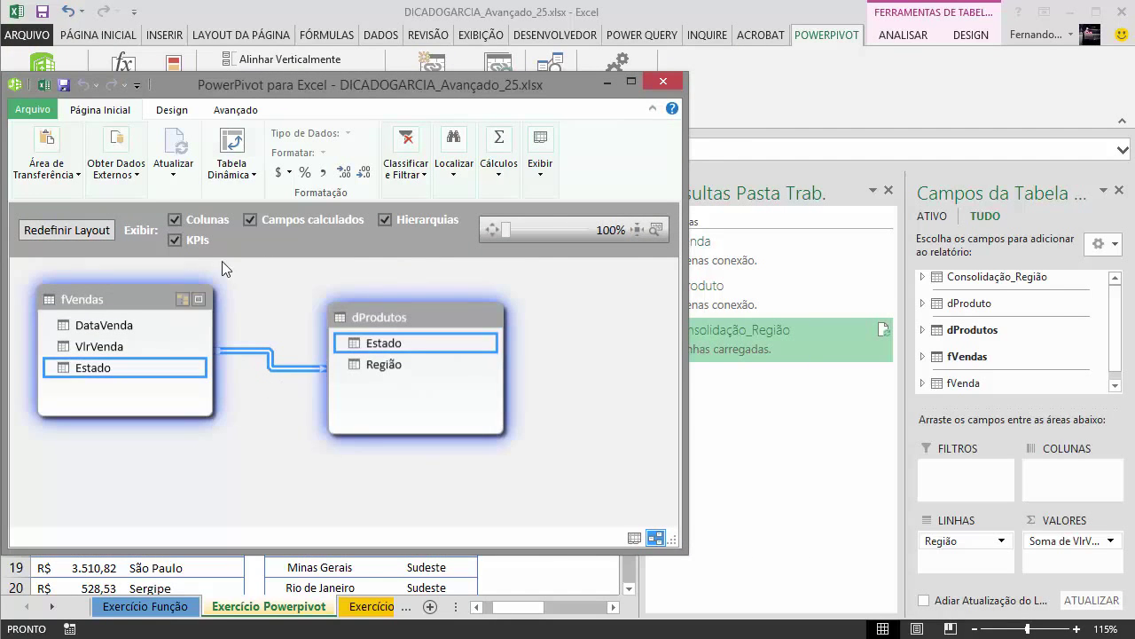
click(678, 86)
Step: Close the workbook queries pane and the PivotTable fields pane on the Exercício Powerpivot sheet
click(560, 293)
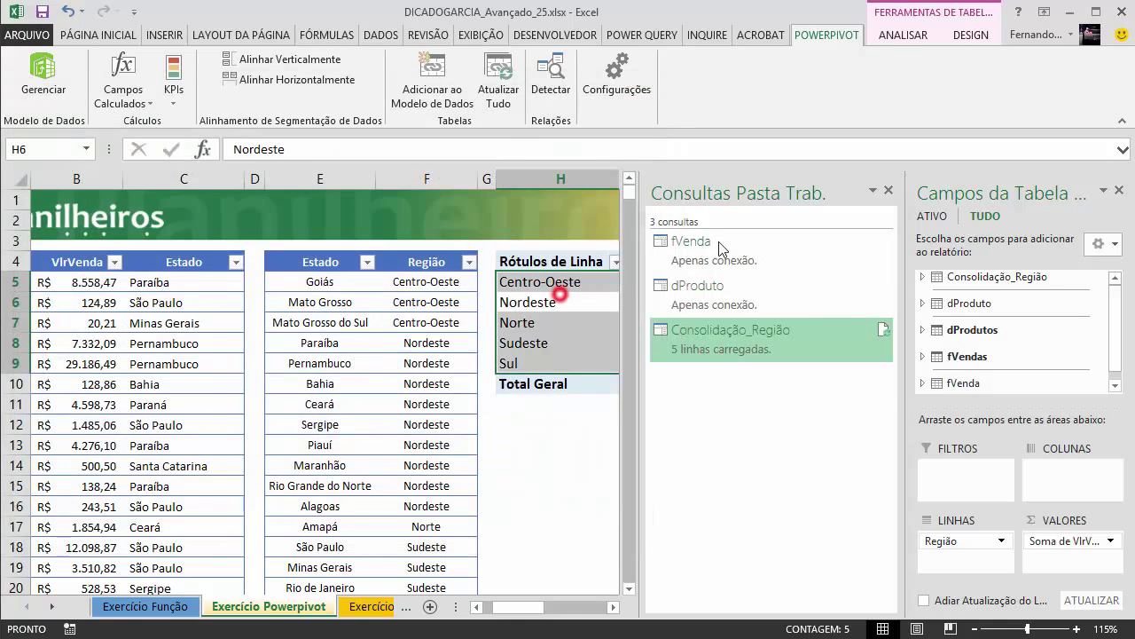
click(888, 189)
click(1119, 190)
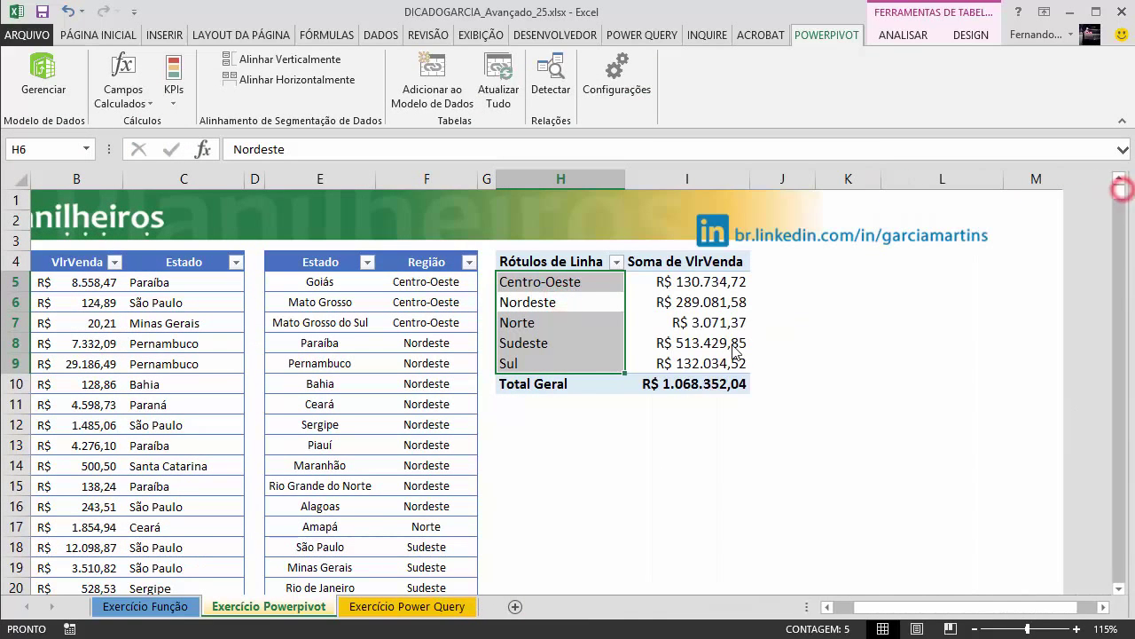
click(579, 424)
Step: Compare the regional sales totals on the Exercício Função, Exercício Powerpivot and Exercício Power Query sheets
click(140, 611)
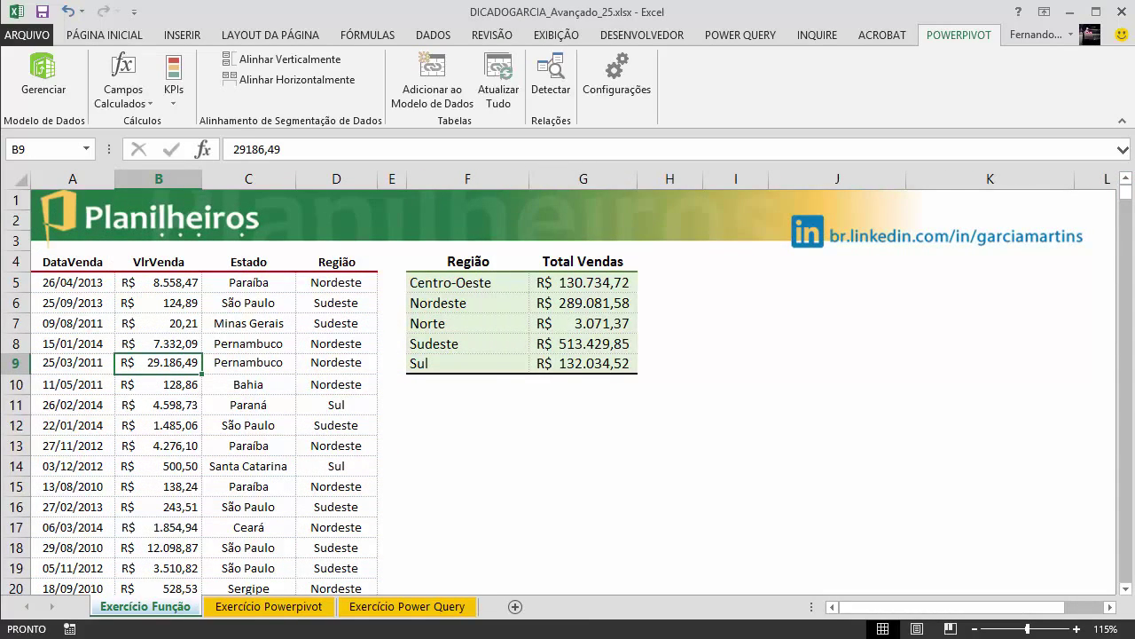
click(224, 607)
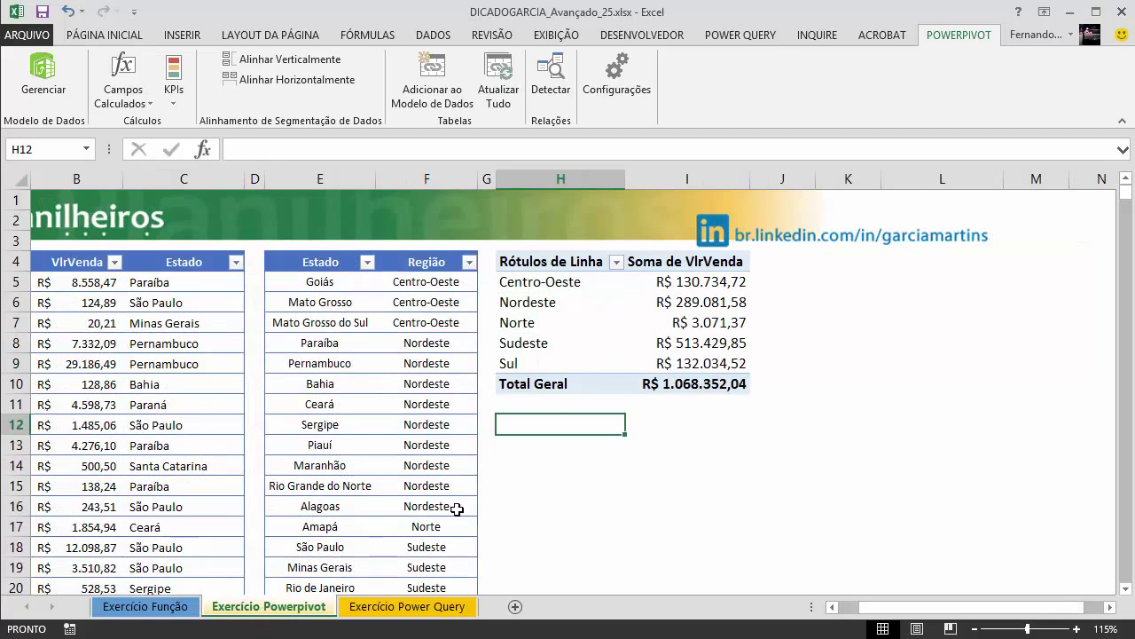
click(406, 607)
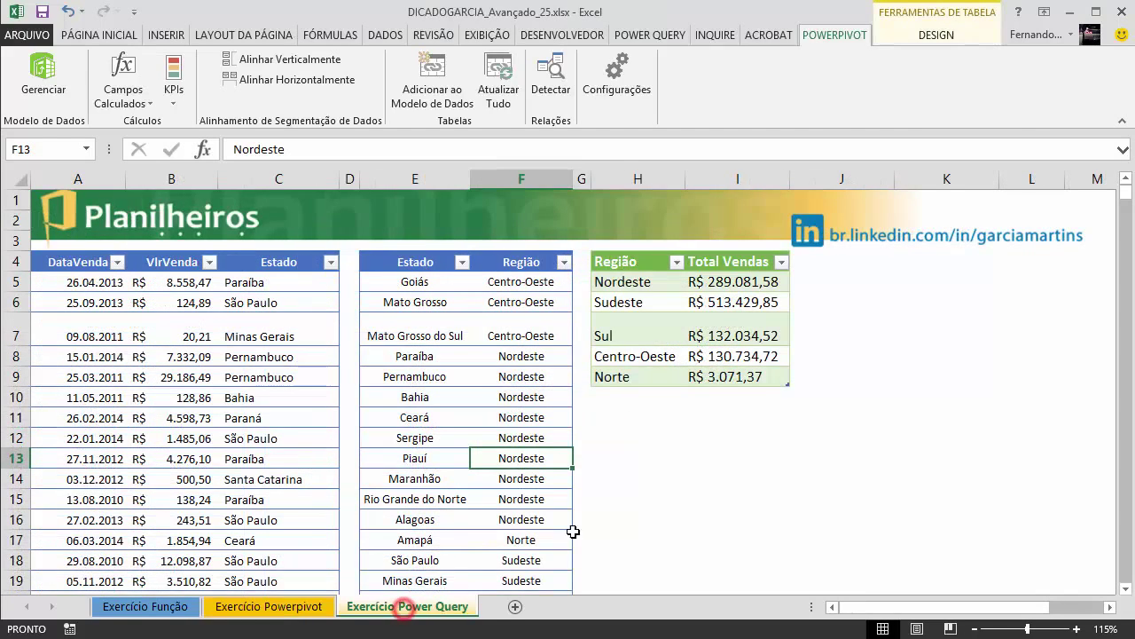
click(269, 606)
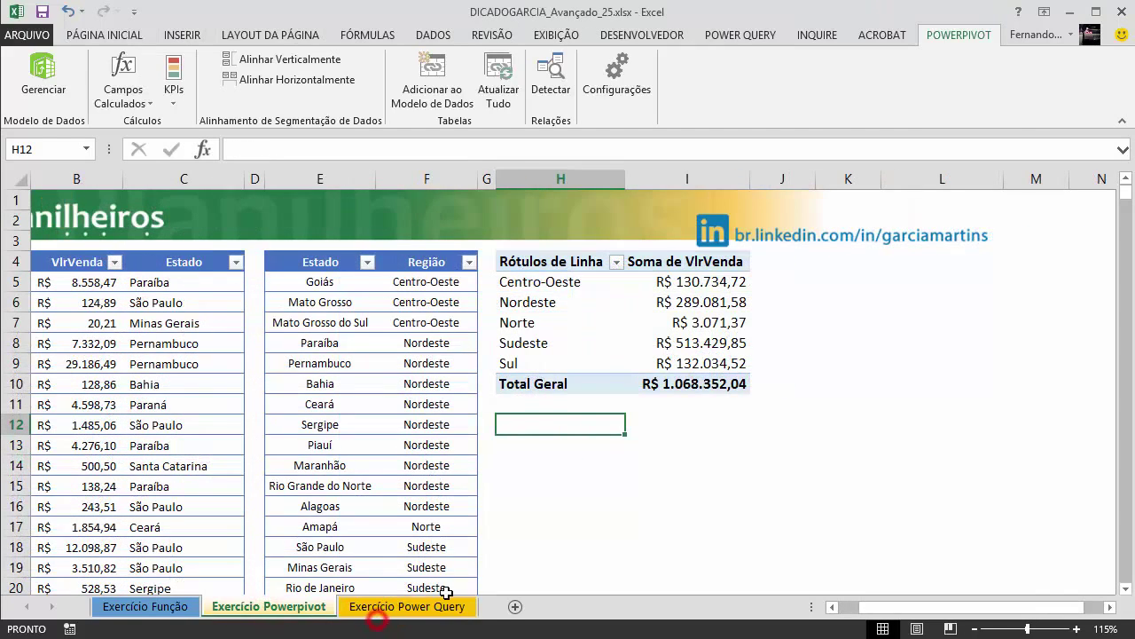
click(404, 607)
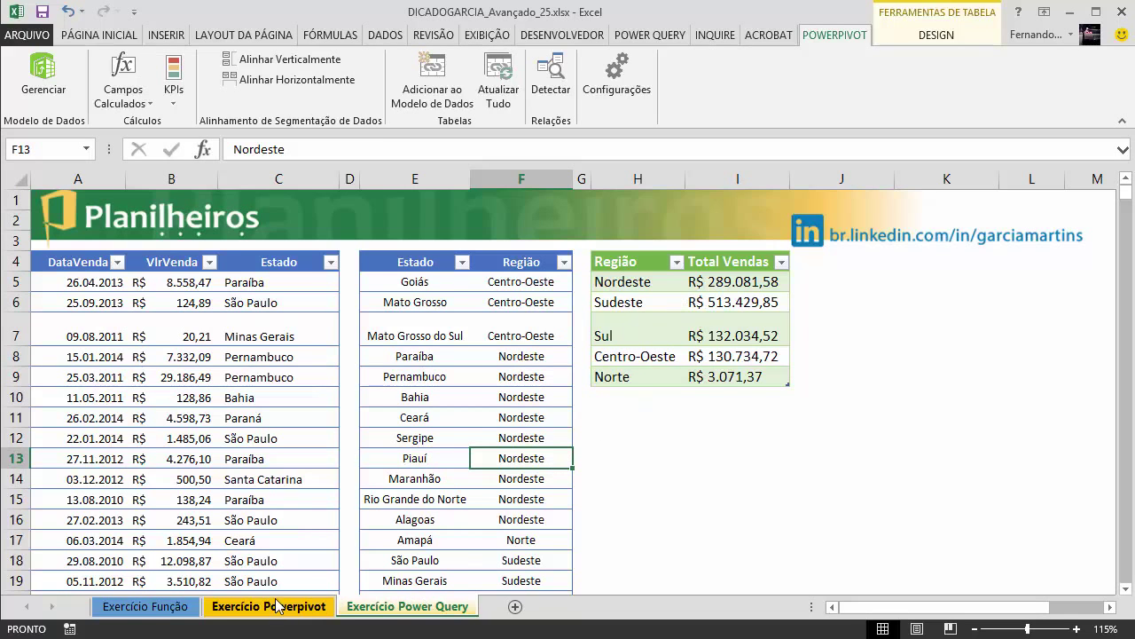
click(145, 606)
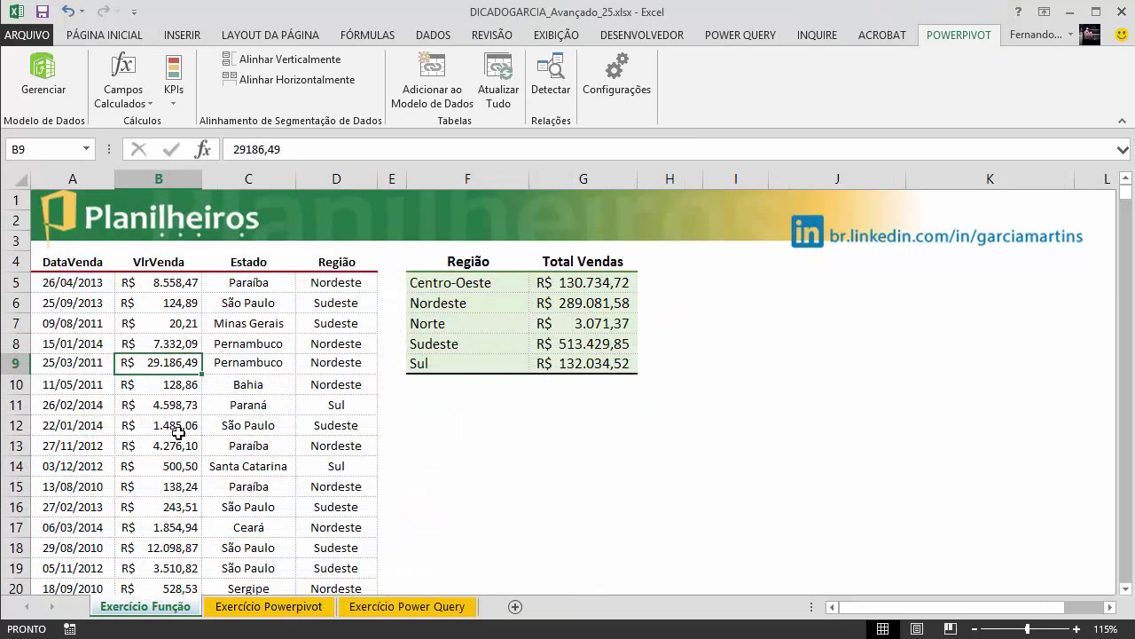
click(268, 607)
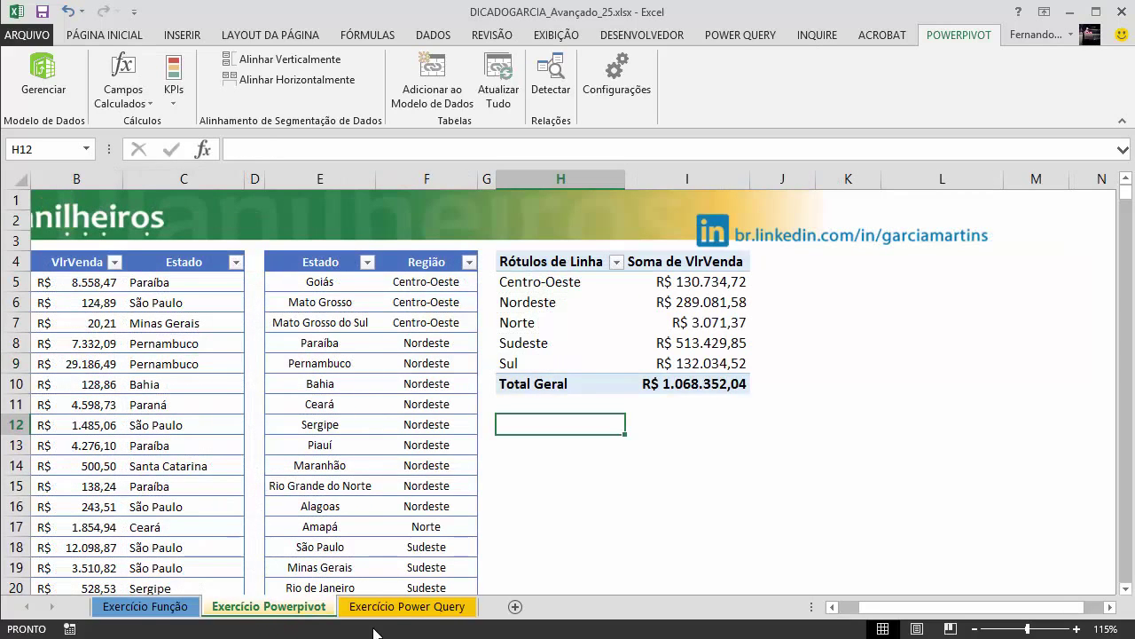
click(391, 606)
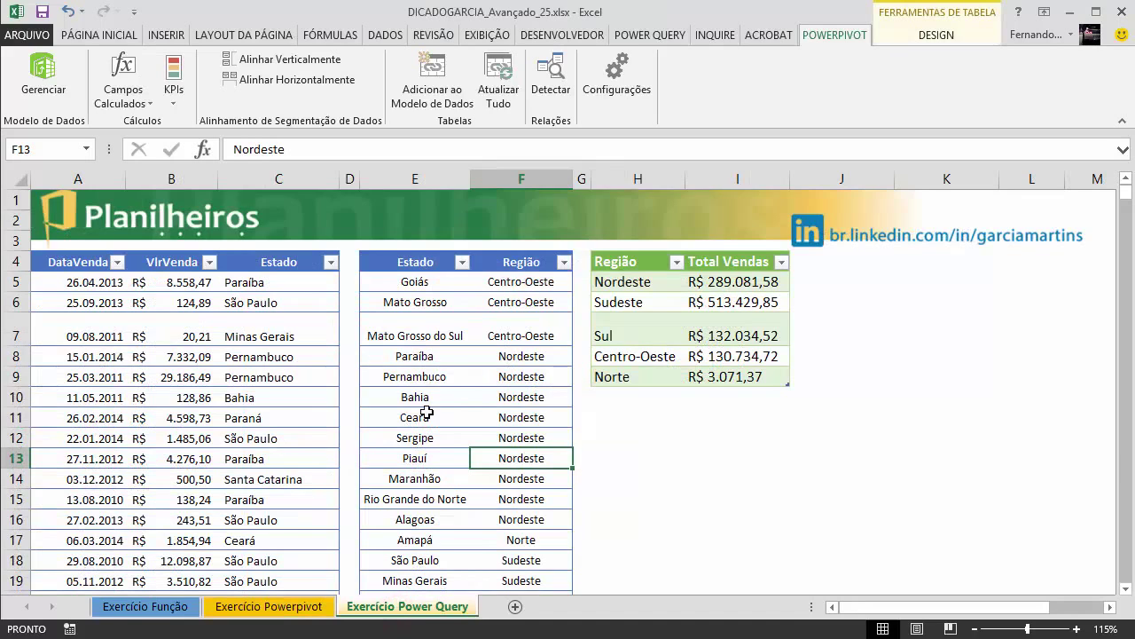